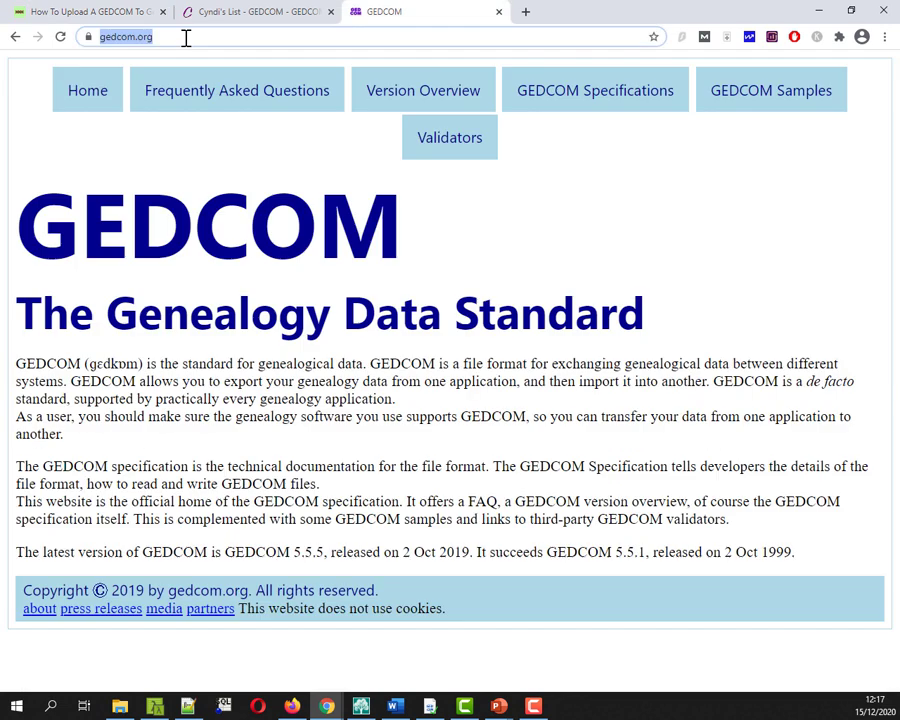
Highlight the intro sentence about the GEDCOM specification's official home, then clear the highlight
{"action": "double_click", "coordinate": [396, 501]}
{"action": "left_click", "coordinate": [153, 501], "text": "shift"}
{"action": "left_click", "coordinate": [500, 191]}
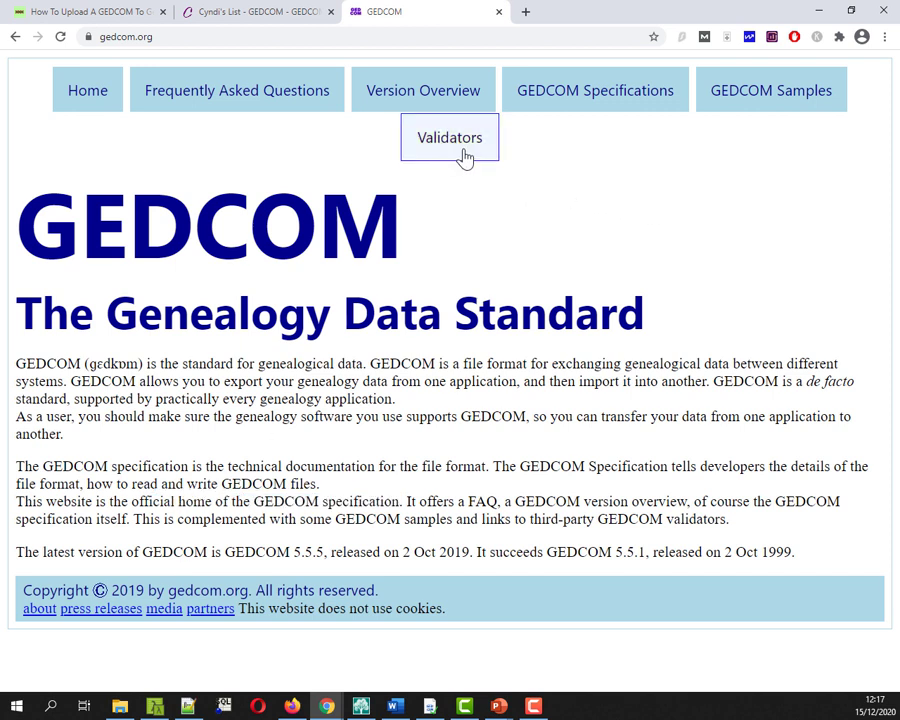
Open the GEDCOM Validators page and scroll through the Chronoplex and VGedX entries
{"action": "left_click", "coordinate": [465, 157]}
{"action": "scroll", "coordinate": [574, 320], "scroll_direction": "down", "scroll_amount": 3}
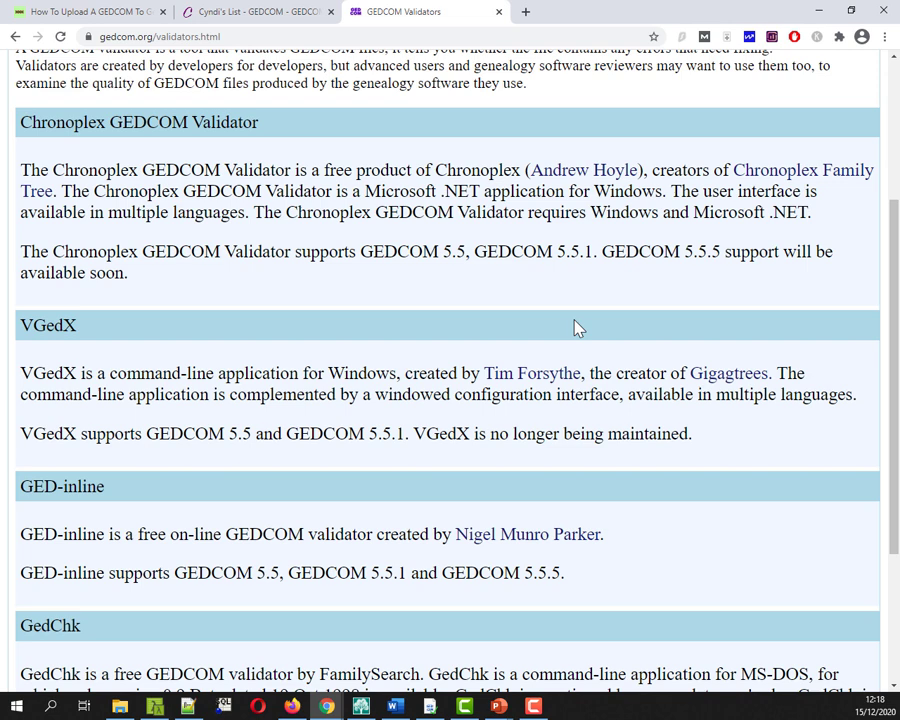
{"action": "scroll", "coordinate": [574, 327], "scroll_direction": "down", "scroll_amount": 2}
{"action": "left_click_drag", "start_coordinate": [627, 625], "coordinate": [346, 618]}
{"action": "scroll", "coordinate": [726, 424], "scroll_direction": "up", "scroll_amount": 2}
{"action": "left_click_drag", "start_coordinate": [728, 418], "coordinate": [415, 415]}
{"action": "scroll", "coordinate": [400, 338], "scroll_direction": "up", "scroll_amount": 1}
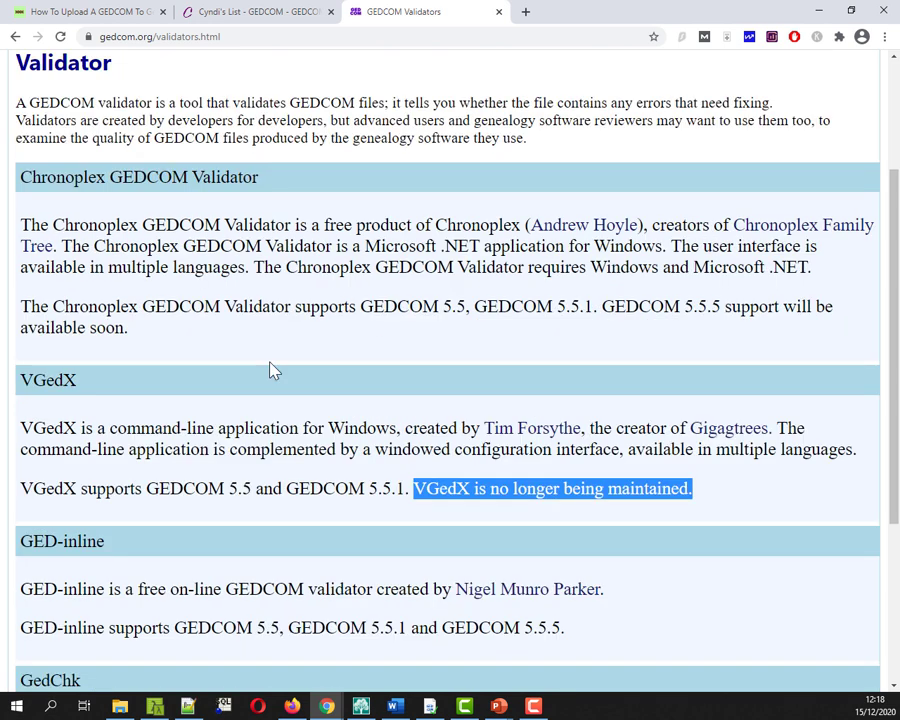
{"action": "scroll", "coordinate": [262, 372], "scroll_direction": "down", "scroll_amount": 1}
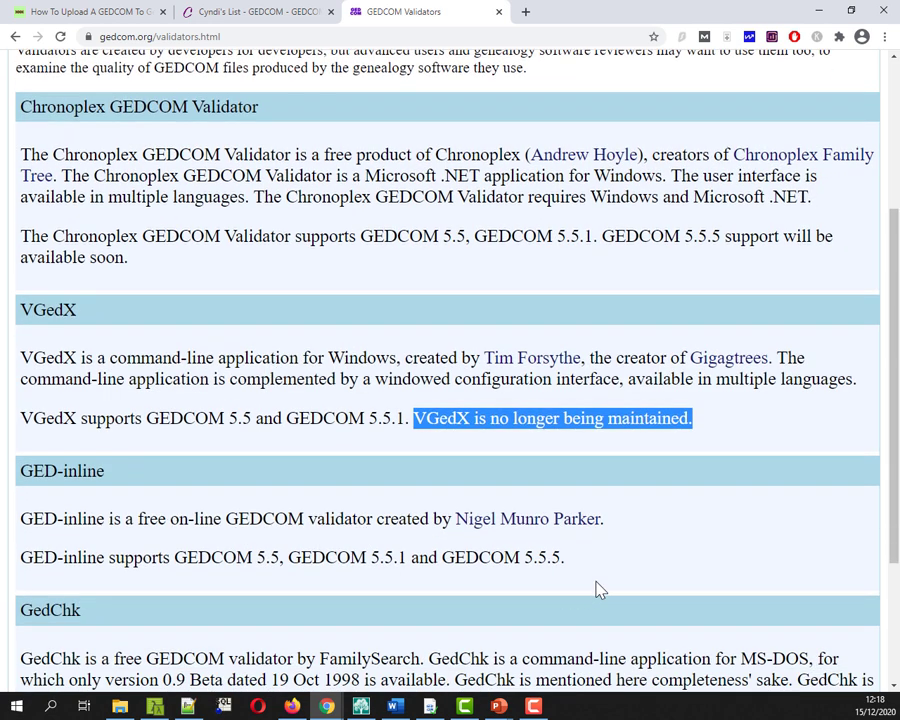
Highlight GED-inline's GEDCOM 5.5.5 support and its author's name in the GED-inline entry
{"action": "left_click_drag", "start_coordinate": [565, 564], "coordinate": [519, 562]}
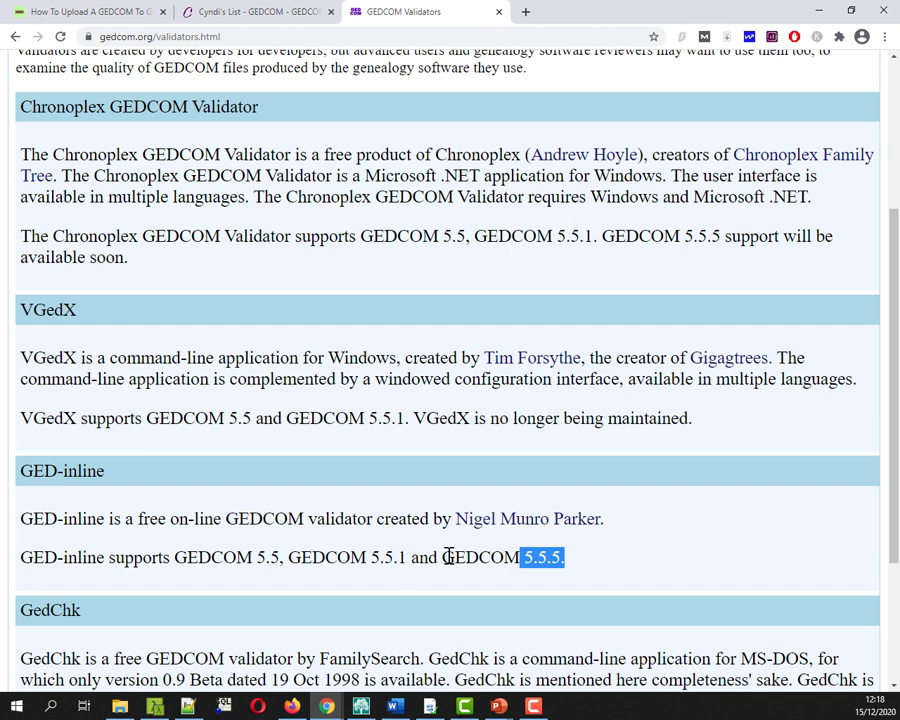
{"action": "left_click", "coordinate": [161, 145]}
{"action": "scroll", "coordinate": [416, 201], "scroll_direction": "up", "scroll_amount": 3}
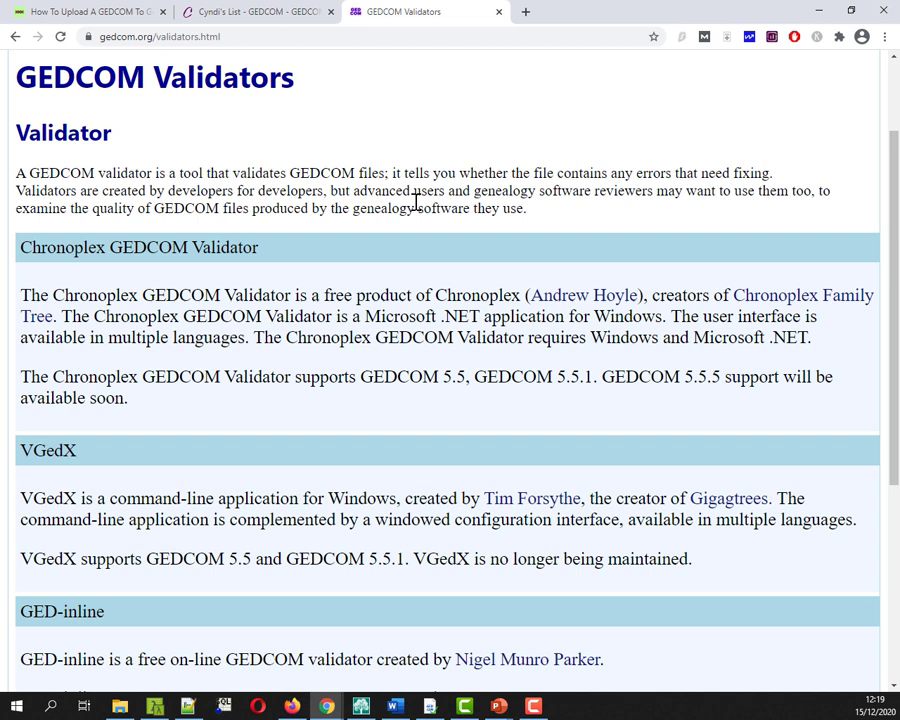
{"action": "scroll", "coordinate": [416, 202], "scroll_direction": "down", "scroll_amount": 1}
{"action": "scroll", "coordinate": [416, 202], "scroll_direction": "down", "scroll_amount": 1}
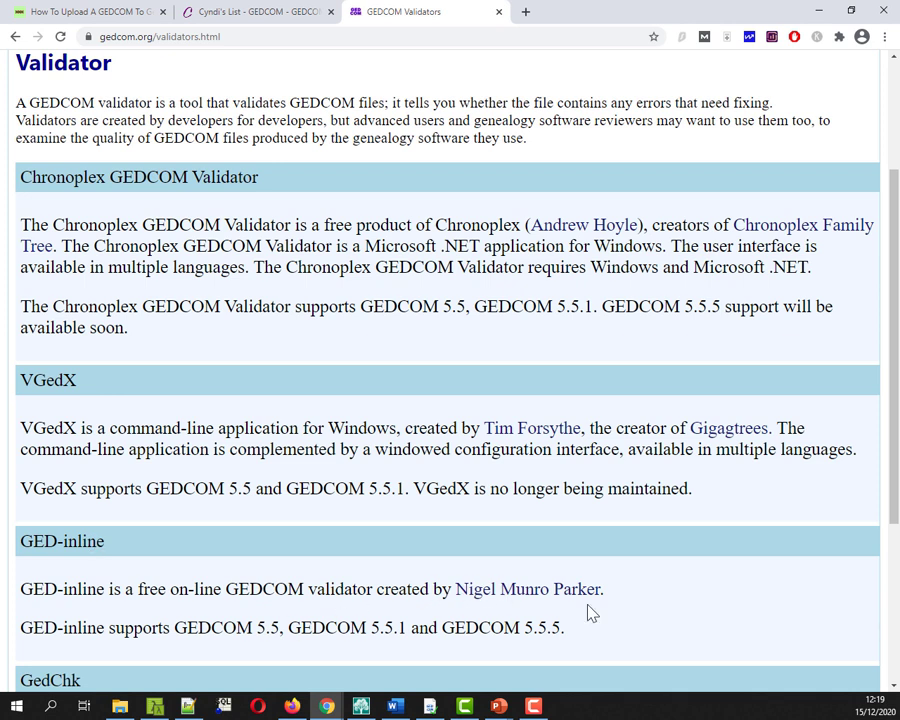
{"action": "left_click_drag", "start_coordinate": [457, 589], "coordinate": [609, 597]}
{"action": "left_click", "coordinate": [384, 590]}
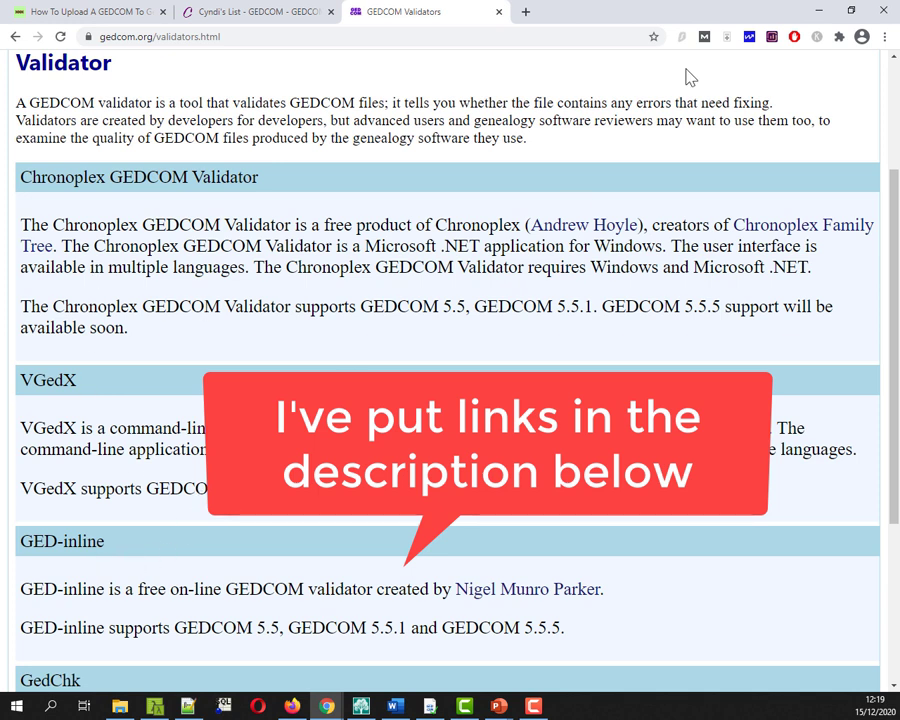
Start a new browser tab for finding the GED-inline validator
{"action": "left_click", "coordinate": [526, 12]}
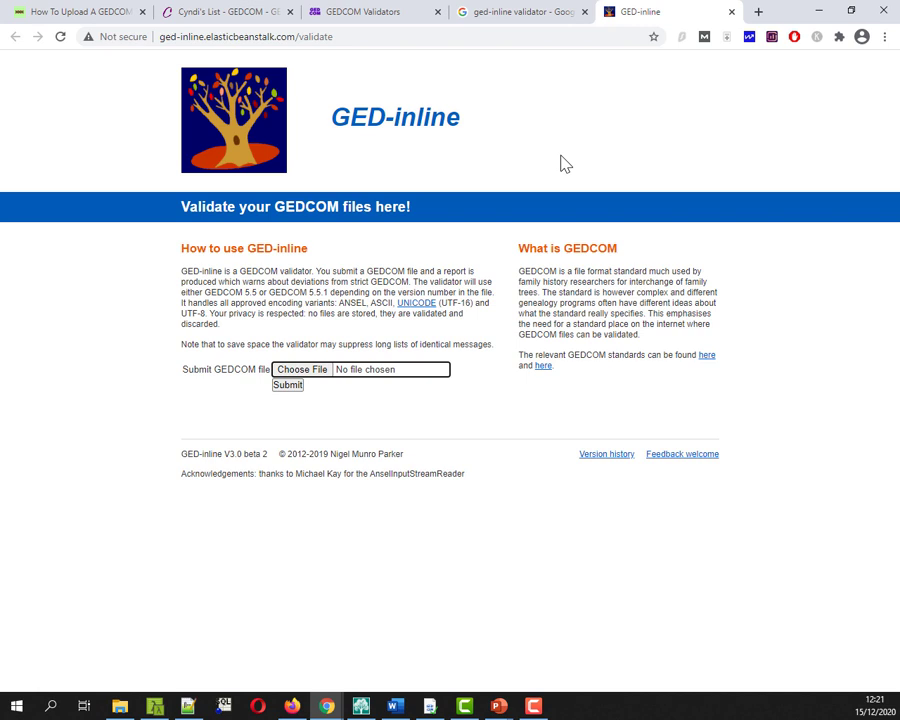
Upload validate.ged to GED-inline and review the report, including the line 74 Grand Son warning
{"action": "left_click", "coordinate": [322, 370]}
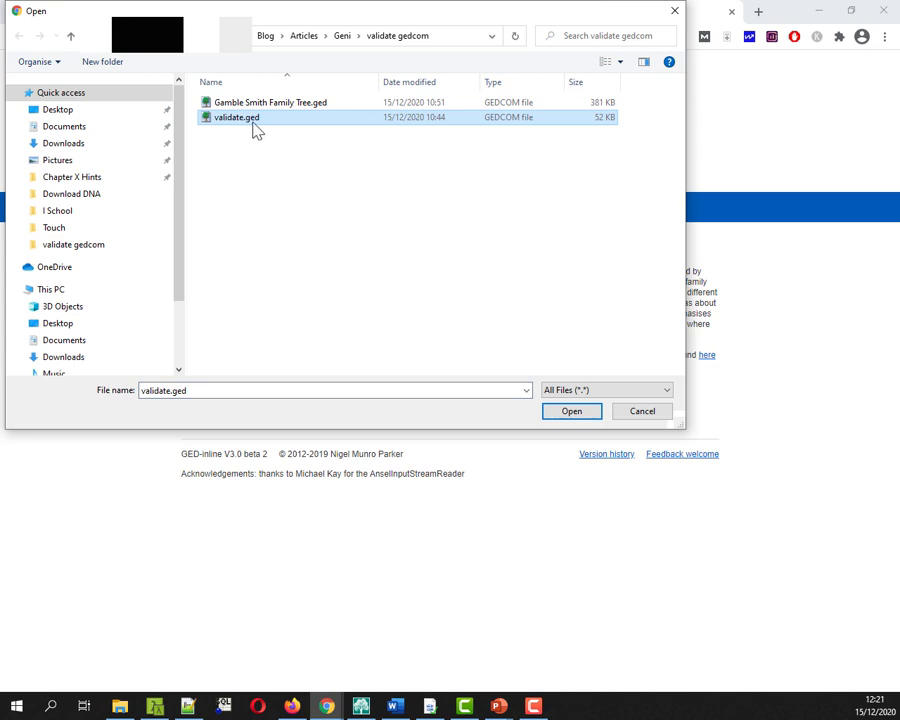
{"action": "double_click", "coordinate": [307, 121]}
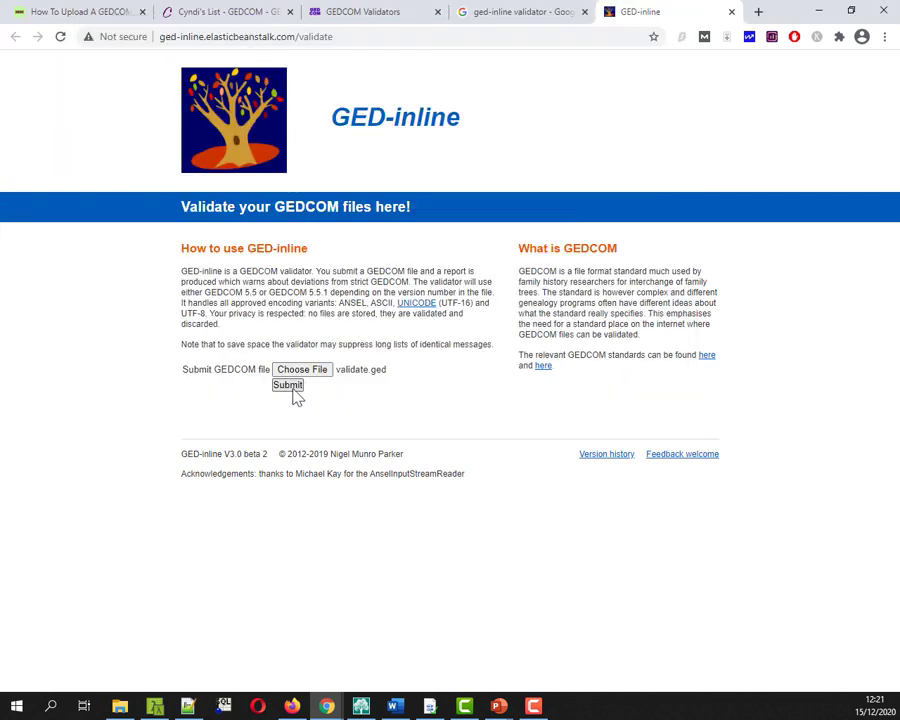
{"action": "left_click", "coordinate": [289, 385]}
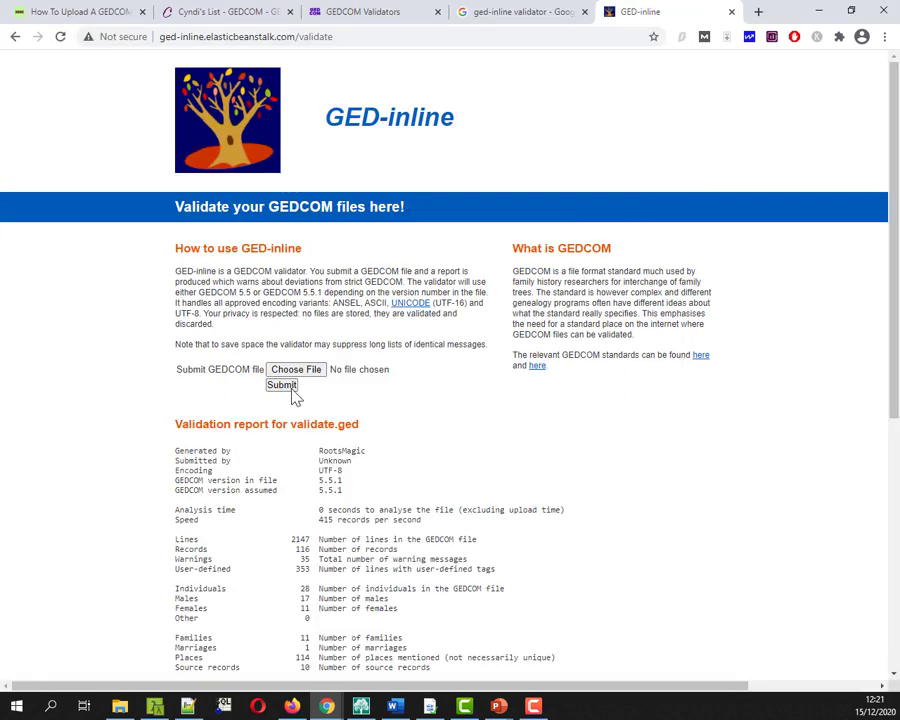
{"action": "scroll", "coordinate": [496, 411], "scroll_direction": "down", "scroll_amount": 1}
{"action": "scroll", "coordinate": [497, 413], "scroll_direction": "down", "scroll_amount": 5}
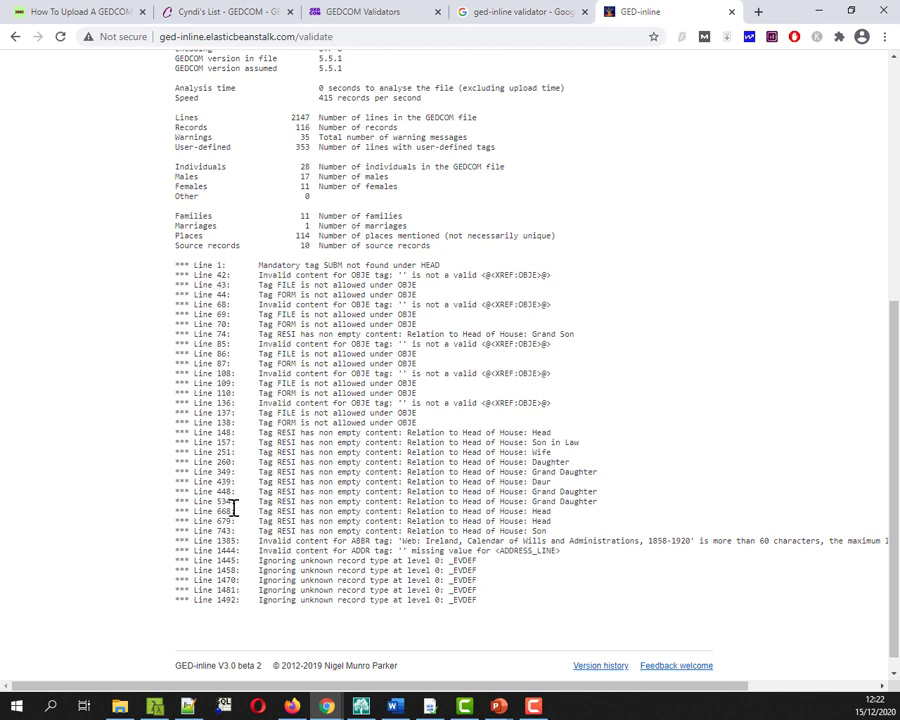
{"action": "scroll", "coordinate": [257, 335], "scroll_direction": "right", "scroll_amount": 1}
{"action": "left_click_drag", "start_coordinate": [253, 335], "coordinate": [574, 344]}
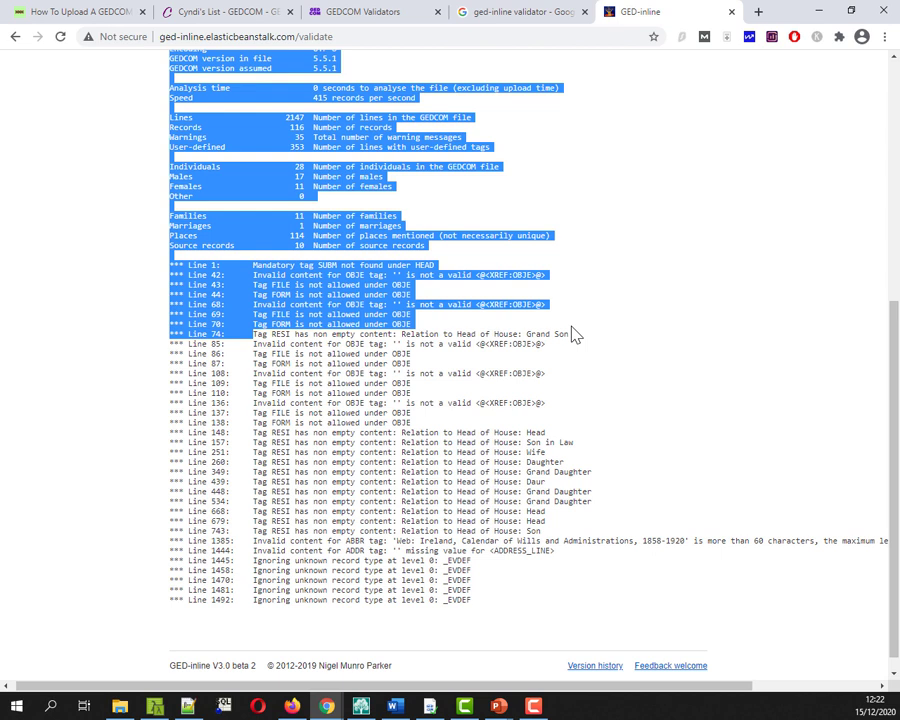
{"action": "left_click", "coordinate": [574, 344]}
{"action": "scroll", "coordinate": [553, 543], "scroll_direction": "up", "scroll_amount": 1}
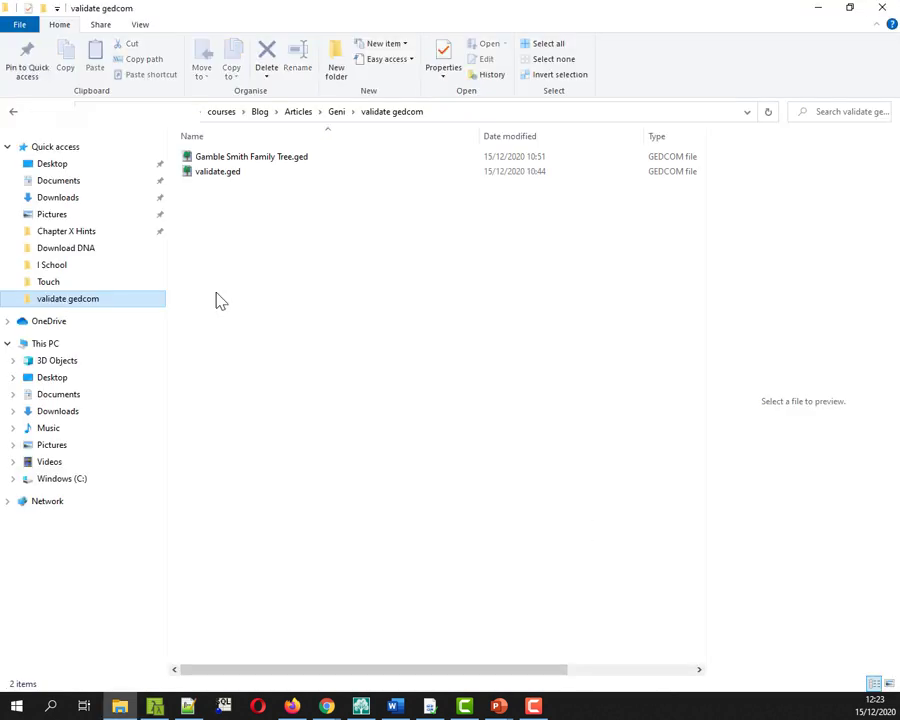
Open validate.ged from File Explorer with Edit with Notepad++
{"action": "left_click", "coordinate": [254, 174]}
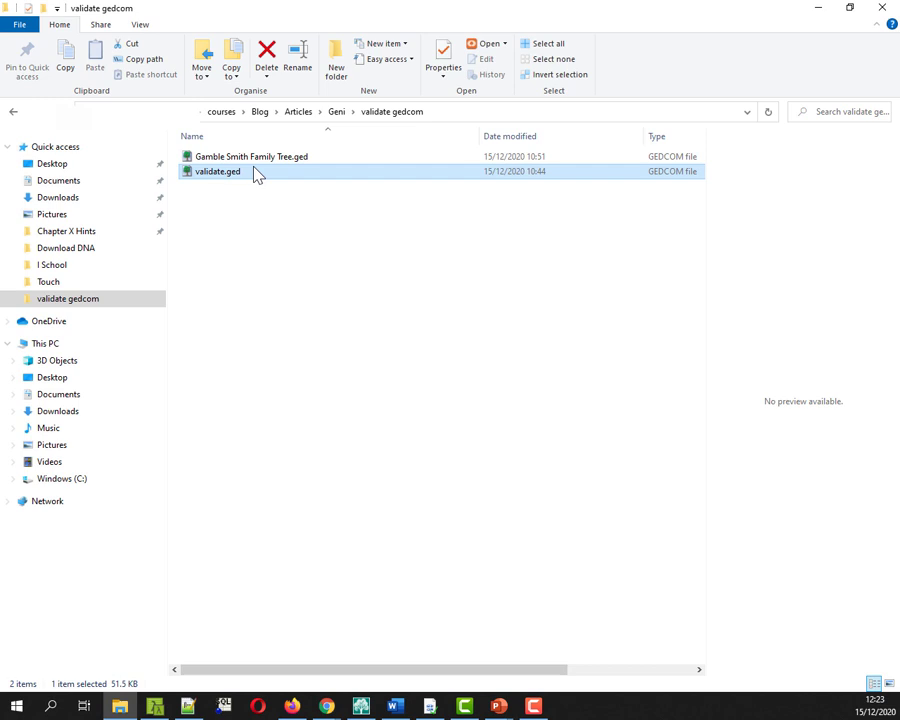
{"action": "right_click", "coordinate": [254, 174]}
{"action": "left_click", "coordinate": [322, 223]}
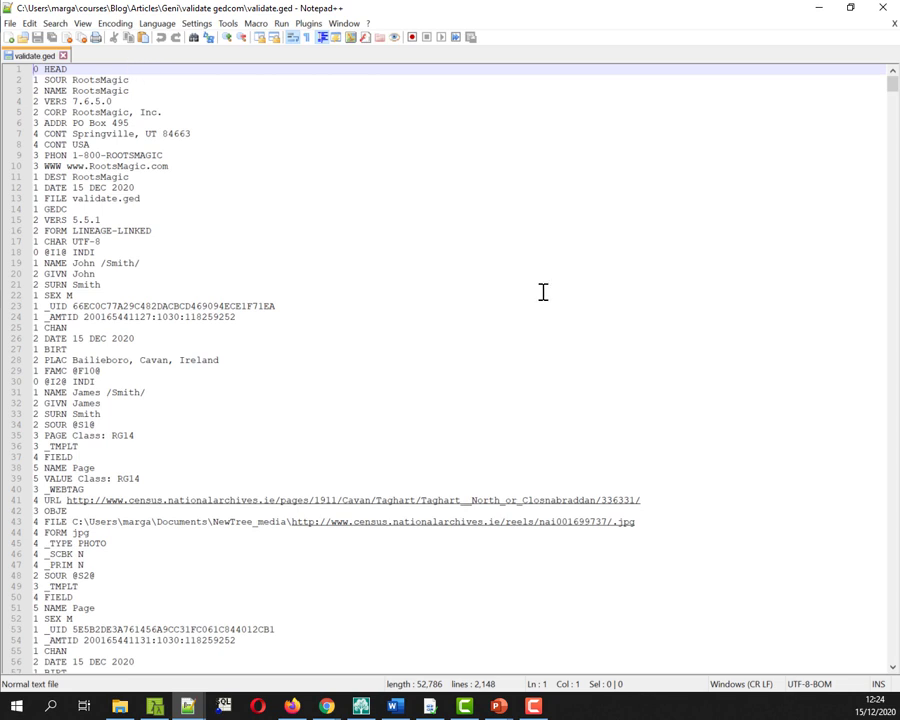
Match the report's line 148 and 157 warnings to the file and select line 148's RESI tag
{"action": "key", "text": "alt+Tab"}
{"action": "left_click_drag", "start_coordinate": [212, 481], "coordinate": [228, 504]}
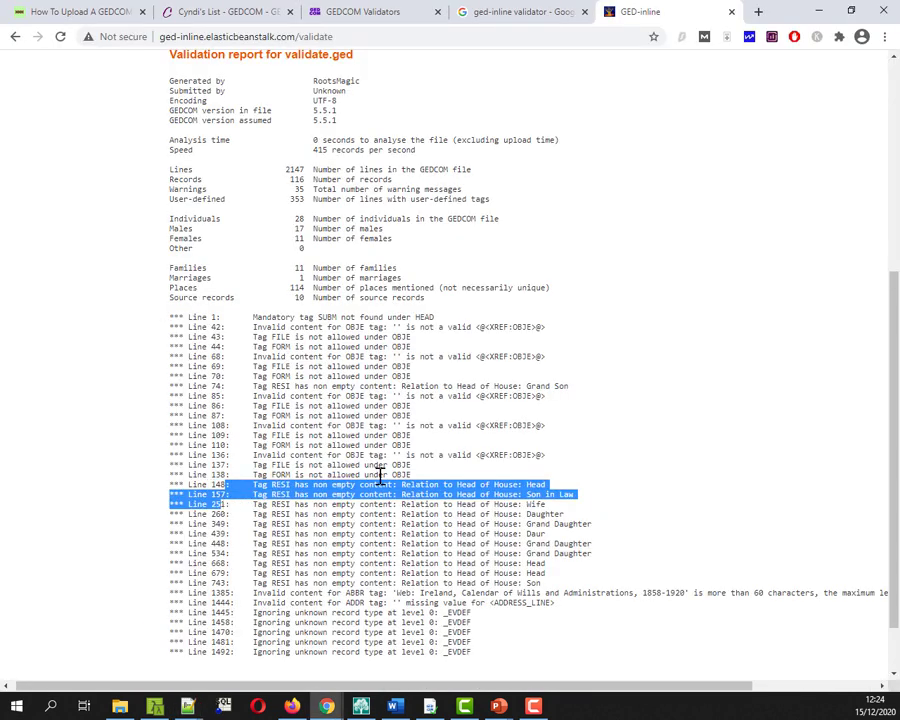
{"action": "key", "text": "alt+Tab"}
{"action": "triple_click", "coordinate": [234, 460]}
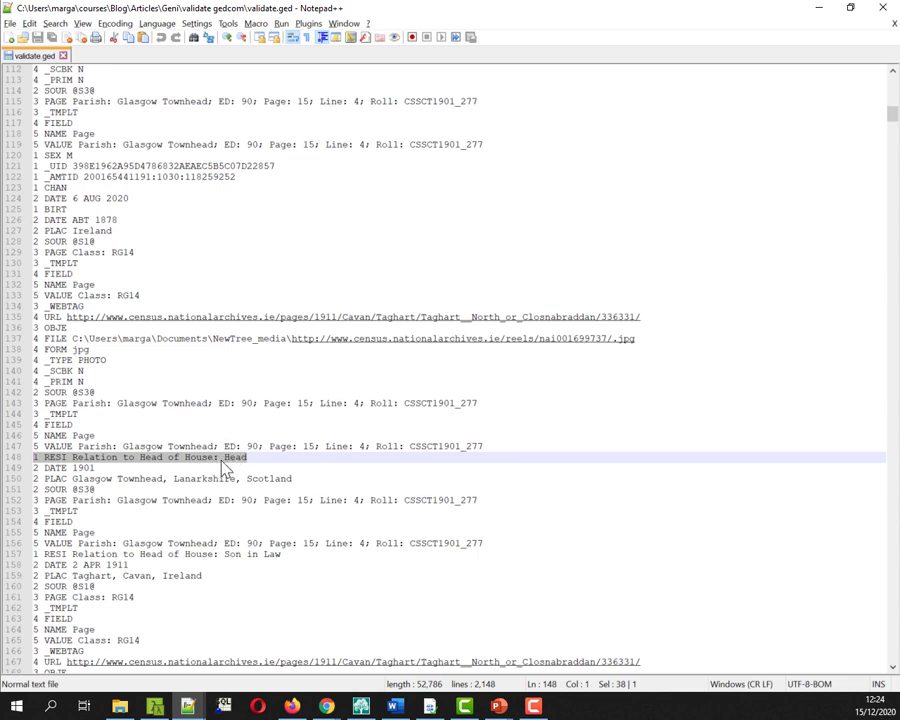
{"action": "left_click", "coordinate": [214, 462]}
{"action": "key", "text": "alt+Tab"}
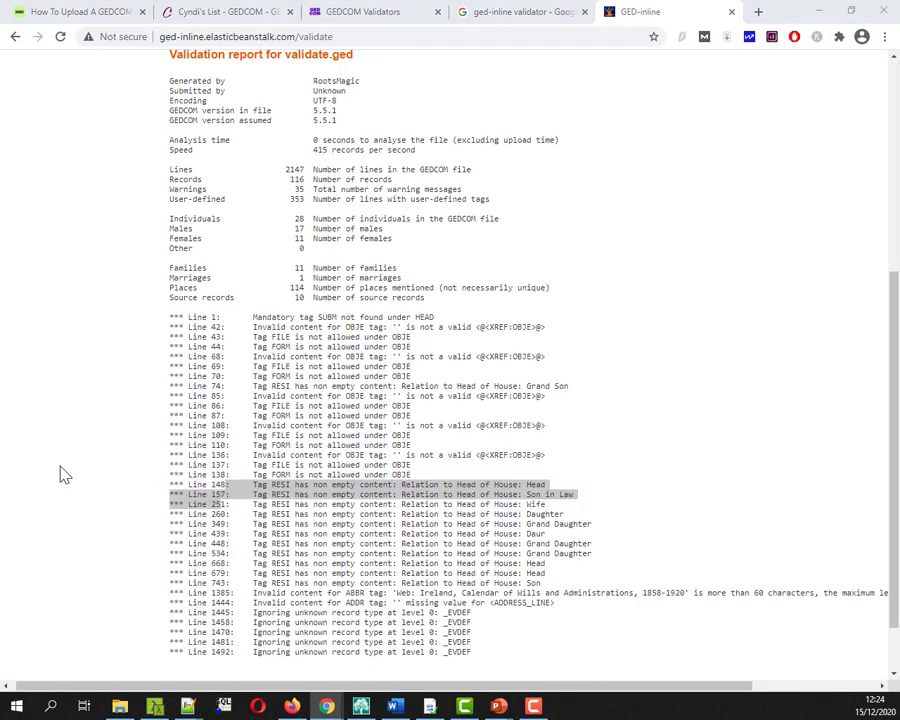
{"action": "key", "text": "alt+Tab"}
{"action": "left_click", "coordinate": [60, 463]}
{"action": "left_click_drag", "start_coordinate": [66, 457], "coordinate": [44, 457]}
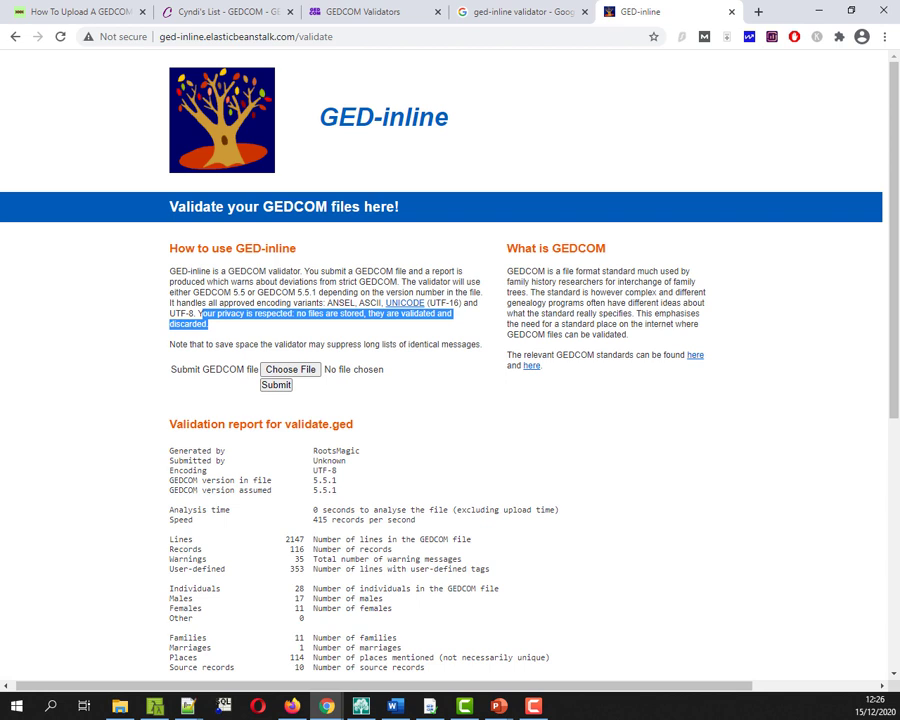
Load chronoplexsoftware.com, open the GEDCOM Validator product page, and launch the program maximised
{"action": "left_click", "coordinate": [187, 706]}
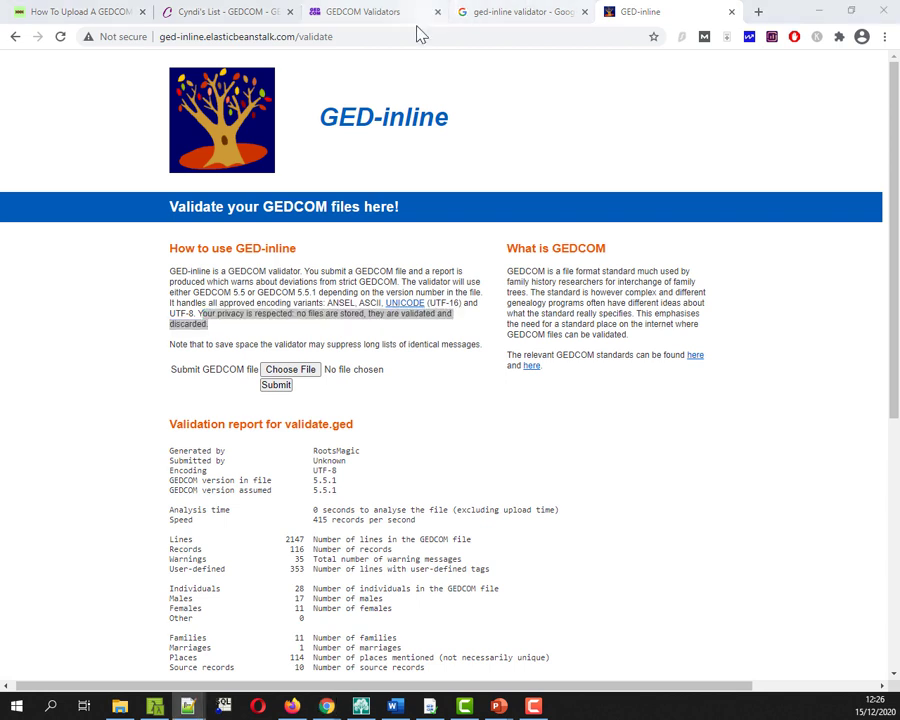
{"action": "left_click", "coordinate": [758, 11]}
{"action": "type", "text": "https://chronoplexsoftware.com/"}
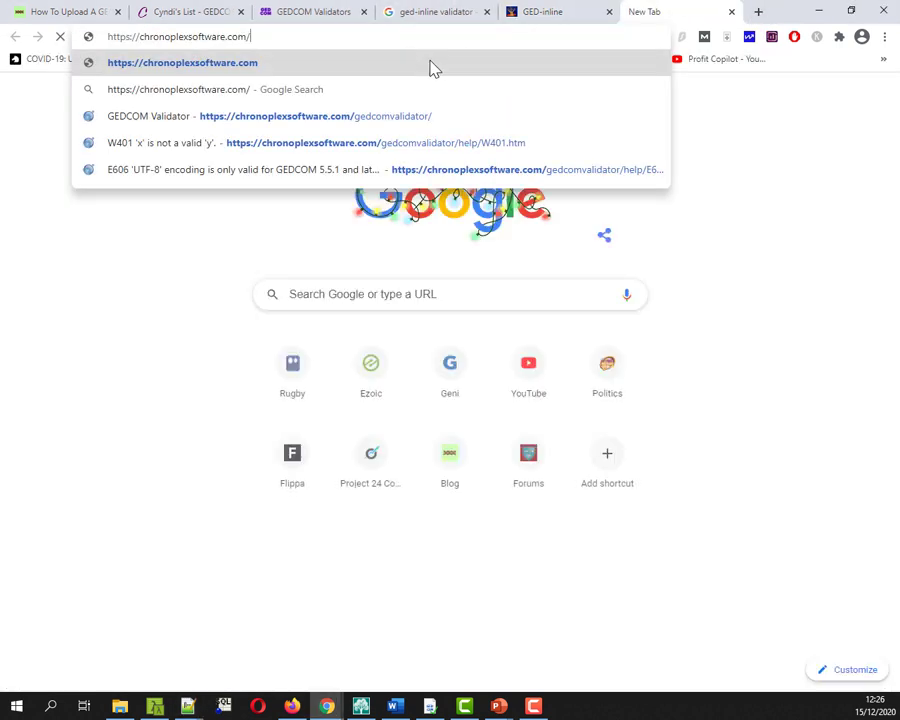
{"action": "key", "text": "Return"}
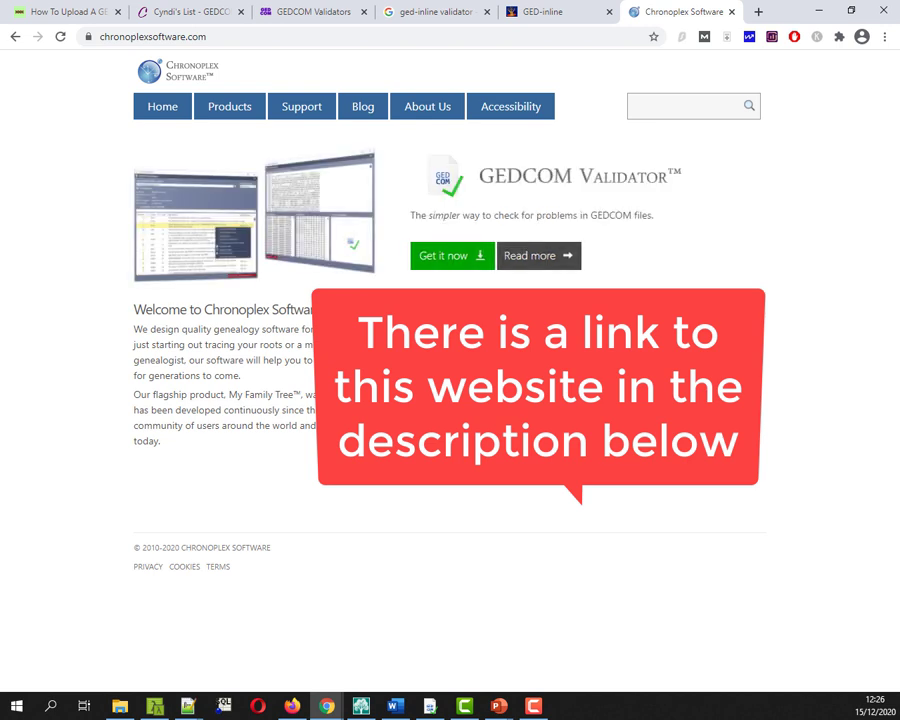
{"action": "left_click", "coordinate": [530, 255]}
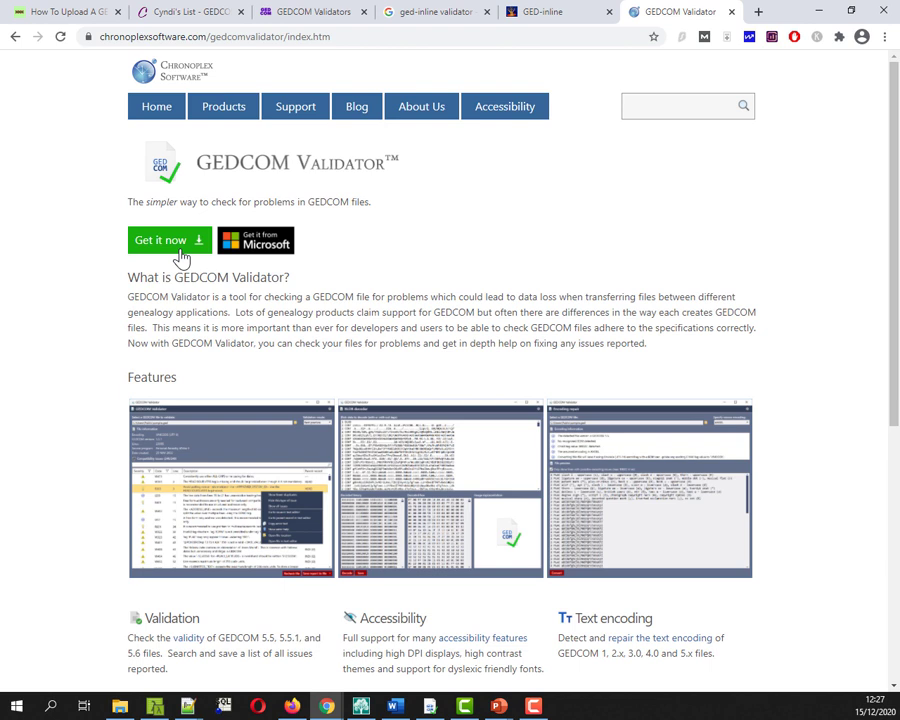
{"action": "scroll", "coordinate": [181, 258], "scroll_direction": "down", "scroll_amount": 5}
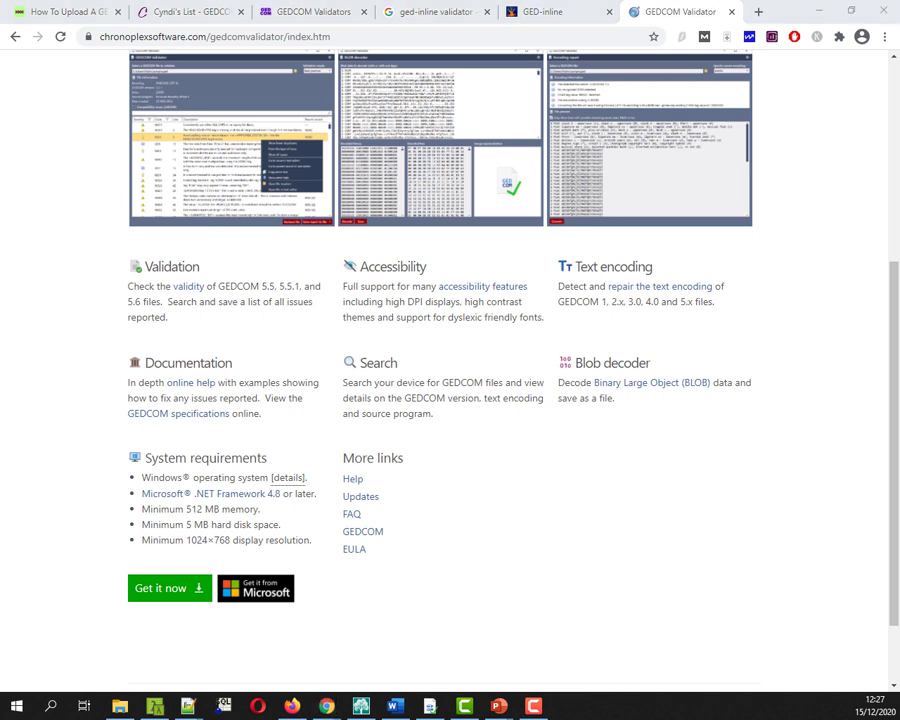
{"action": "left_click", "coordinate": [513, 188]}
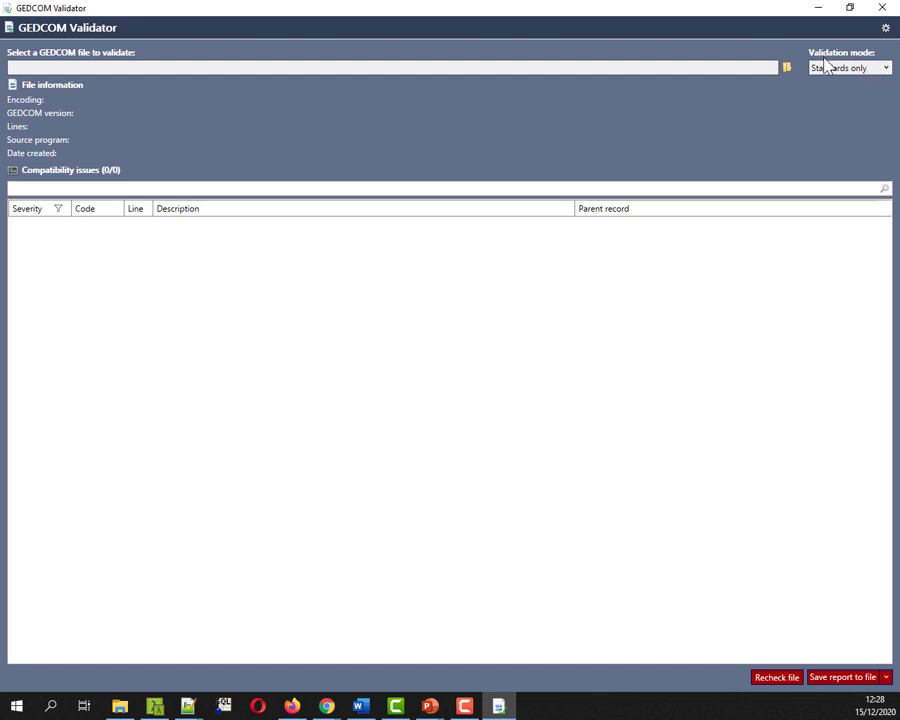
Keep Standards only as the validation mode and select validate.ged in the Open dialog
{"action": "left_click", "coordinate": [875, 73]}
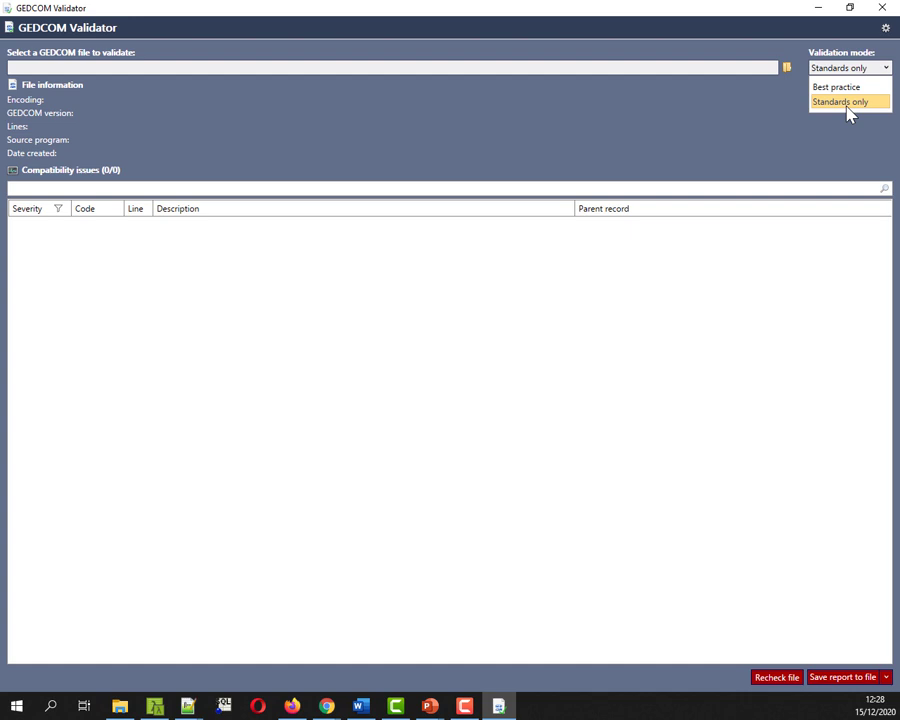
{"action": "left_click", "coordinate": [846, 104]}
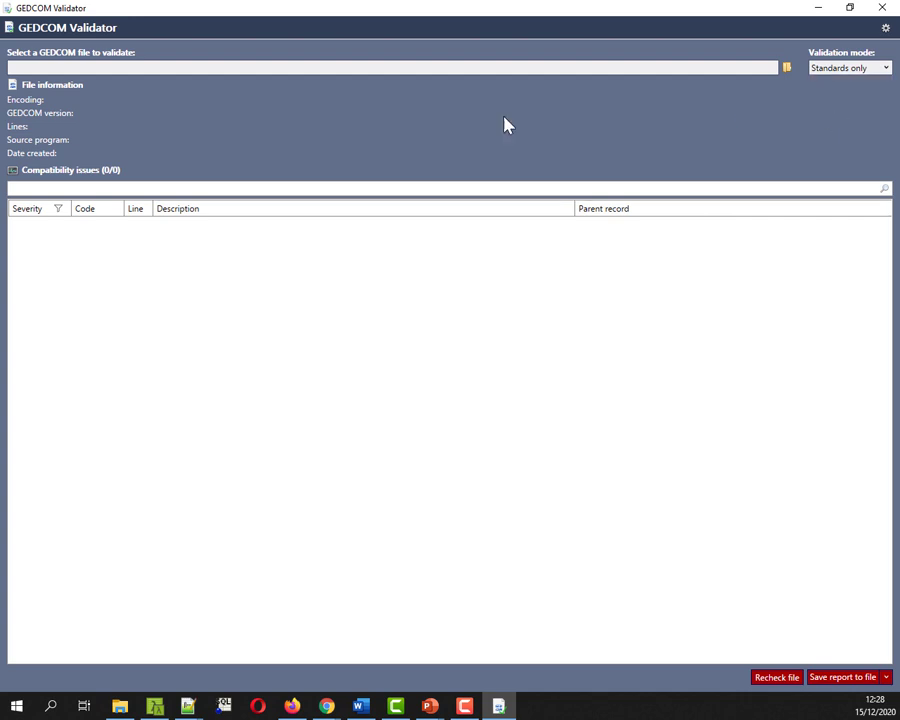
{"action": "left_click", "coordinate": [787, 68]}
{"action": "left_click", "coordinate": [265, 119]}
Load validate.ged for validation, compare with GED-inline, and open the W409 warning's context menu
{"action": "left_click", "coordinate": [250, 134]}
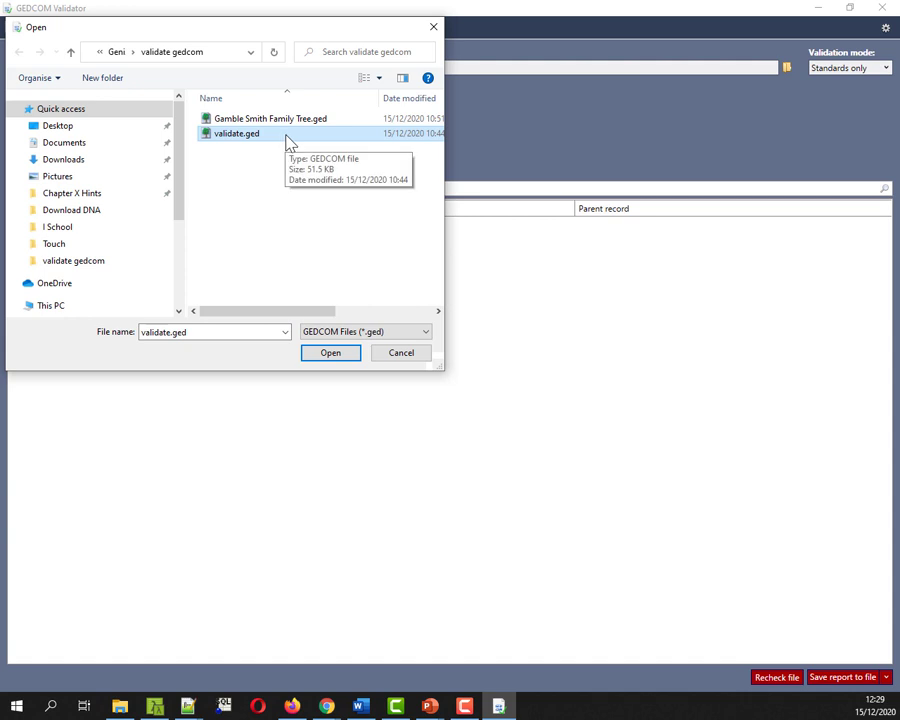
{"action": "double_click", "coordinate": [286, 135]}
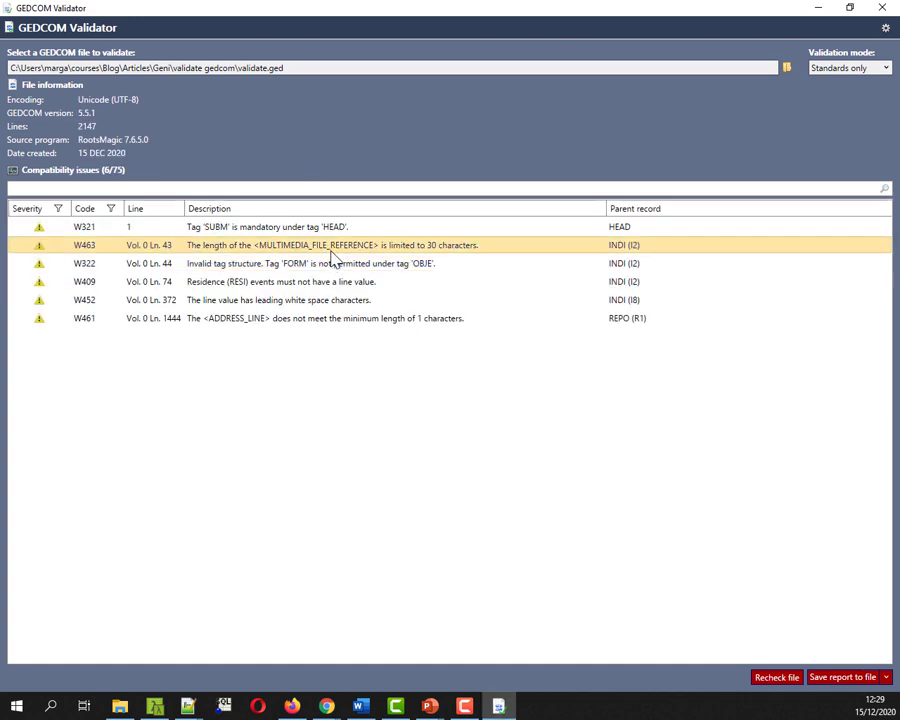
{"action": "key", "text": "alt+Tab"}
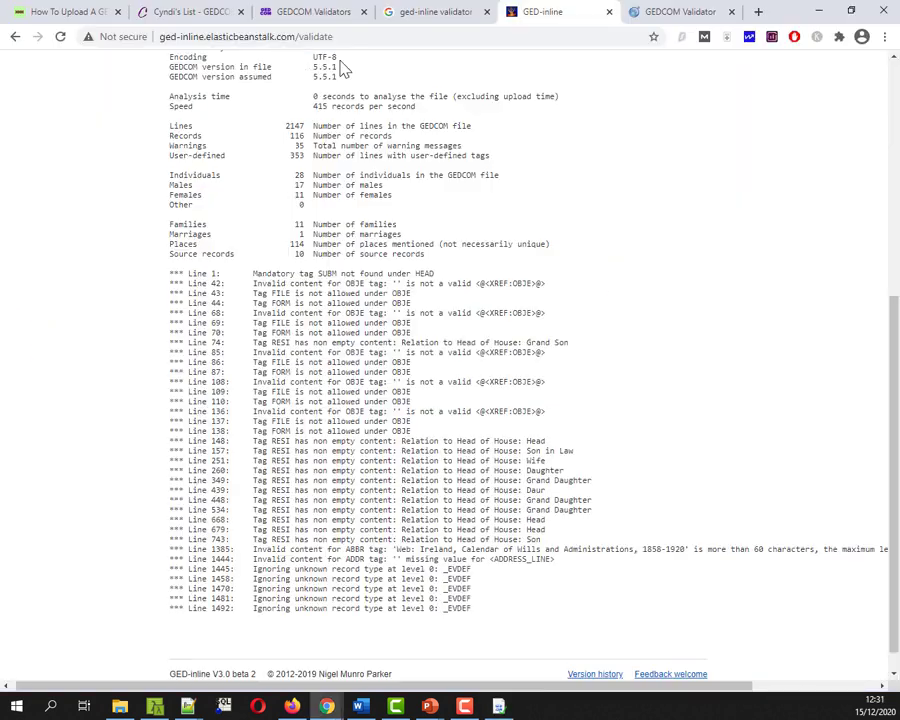
{"action": "key", "text": "alt+Tab"}
{"action": "right_click", "coordinate": [278, 287]}
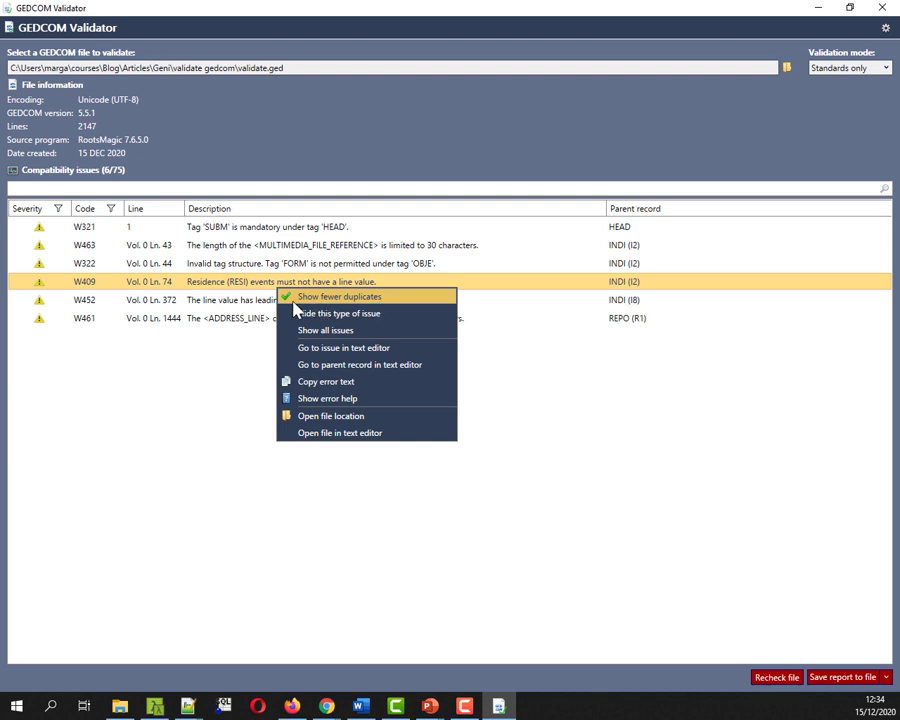
Turn off 'Show fewer duplicates' to list all 75 issues, comparing with GED-inline's results
{"action": "left_click", "coordinate": [403, 298]}
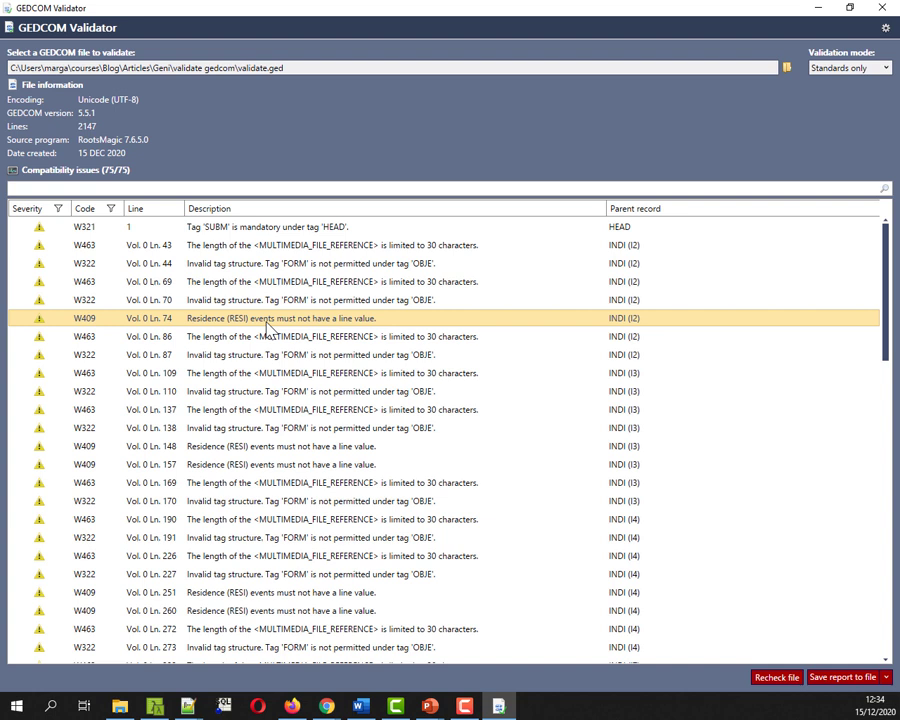
{"action": "key", "text": "alt+Tab"}
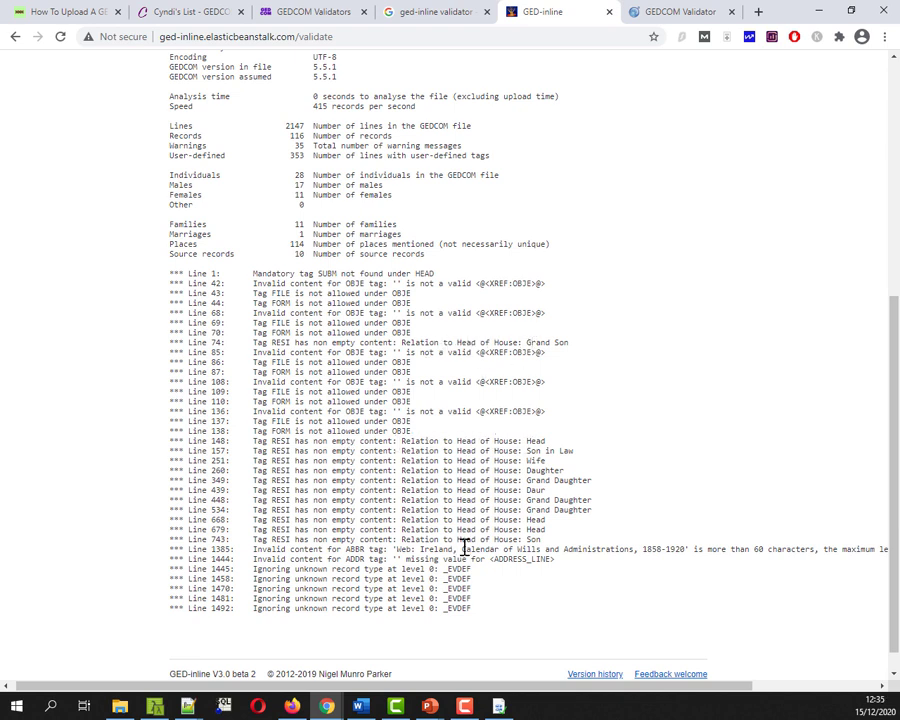
{"action": "key", "text": "alt+Tab"}
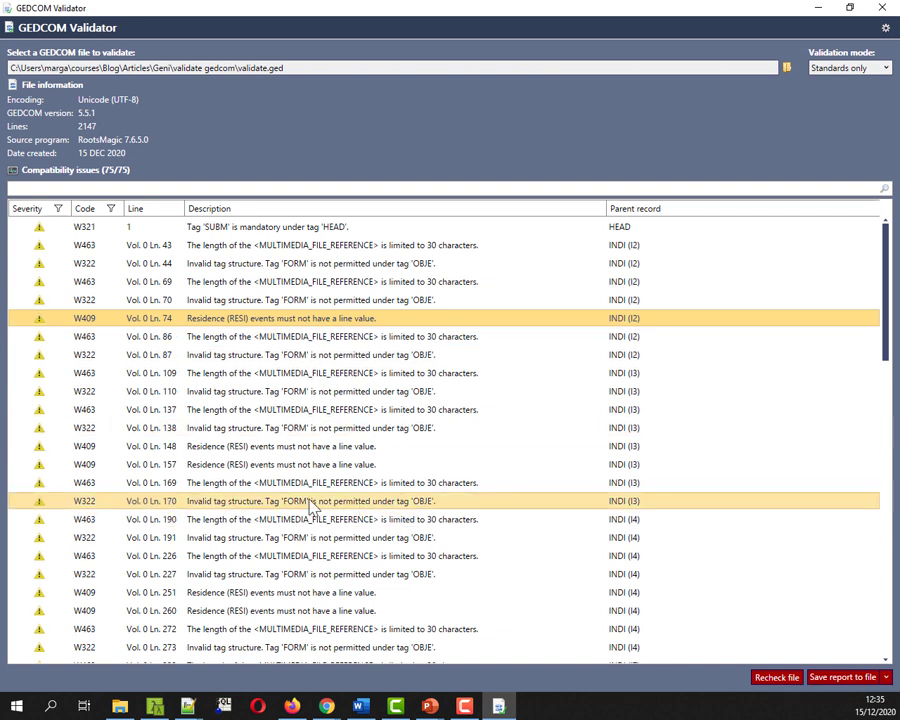
Select the line 260 residence warning, then open the context menu for the line 70 issue
{"action": "scroll", "coordinate": [300, 436], "scroll_direction": "down", "scroll_amount": 2}
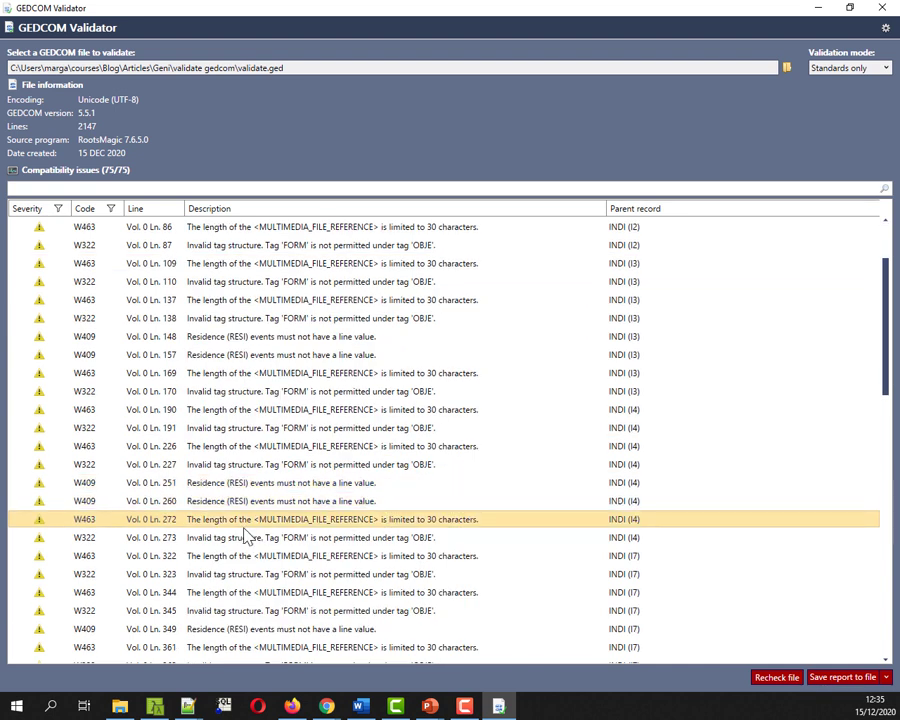
{"action": "left_click", "coordinate": [305, 501]}
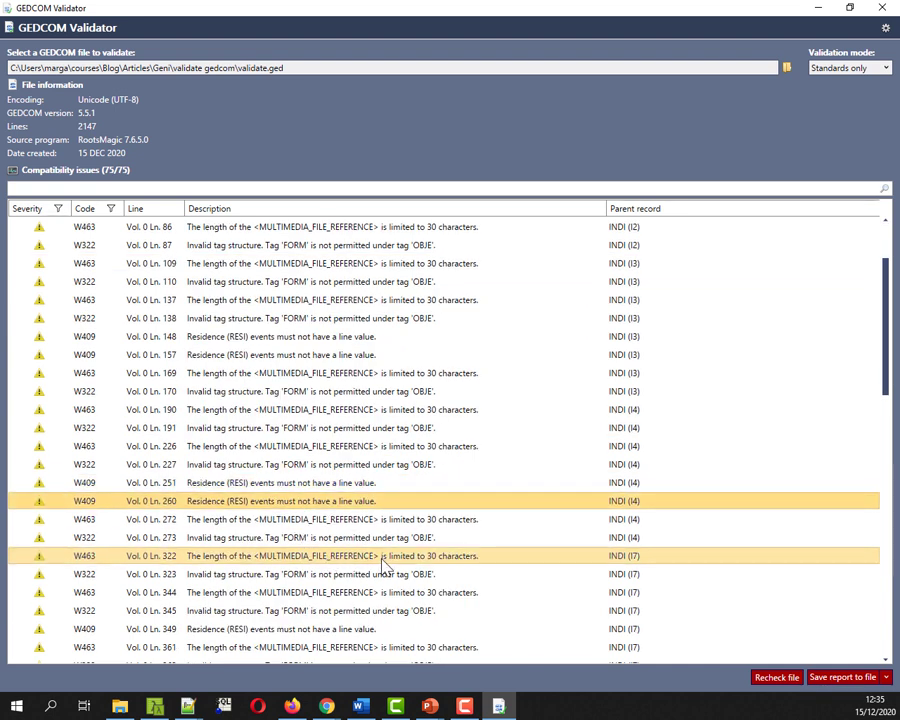
{"action": "scroll", "coordinate": [381, 565], "scroll_direction": "up", "scroll_amount": 2}
{"action": "right_click", "coordinate": [360, 306]}
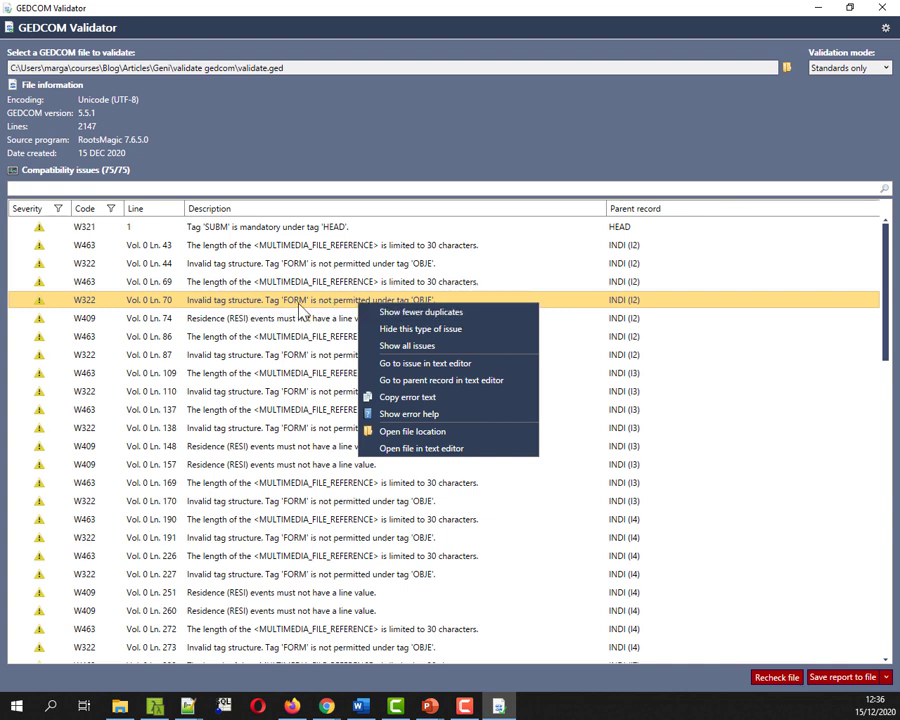
Turn on 'Show fewer duplicates' so only one entry per issue is listed
{"action": "left_click", "coordinate": [454, 314]}
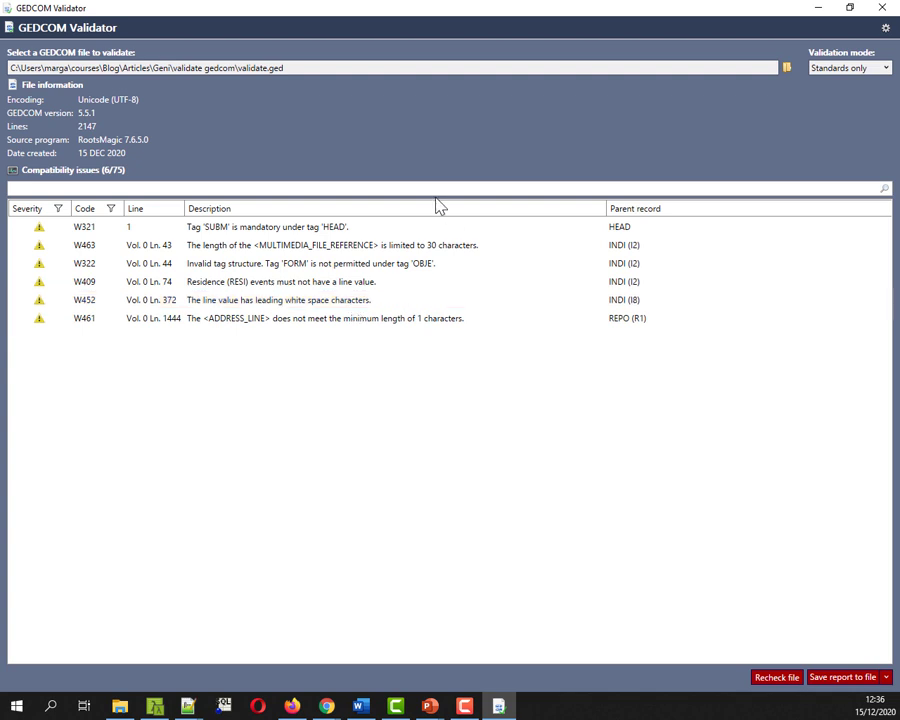
{"action": "right_click", "coordinate": [422, 380]}
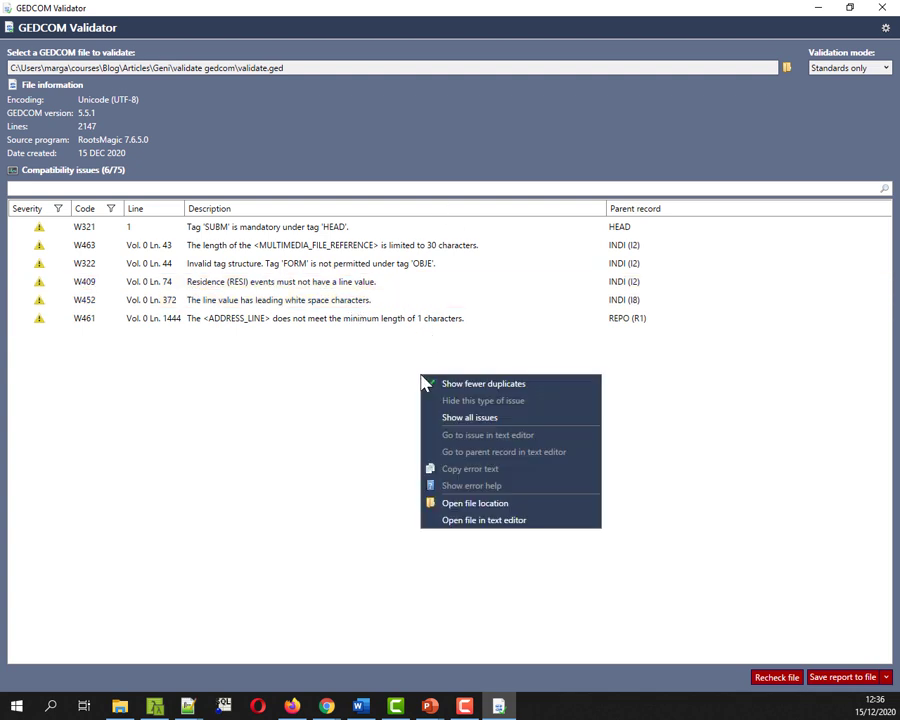
{"action": "left_click", "coordinate": [354, 345]}
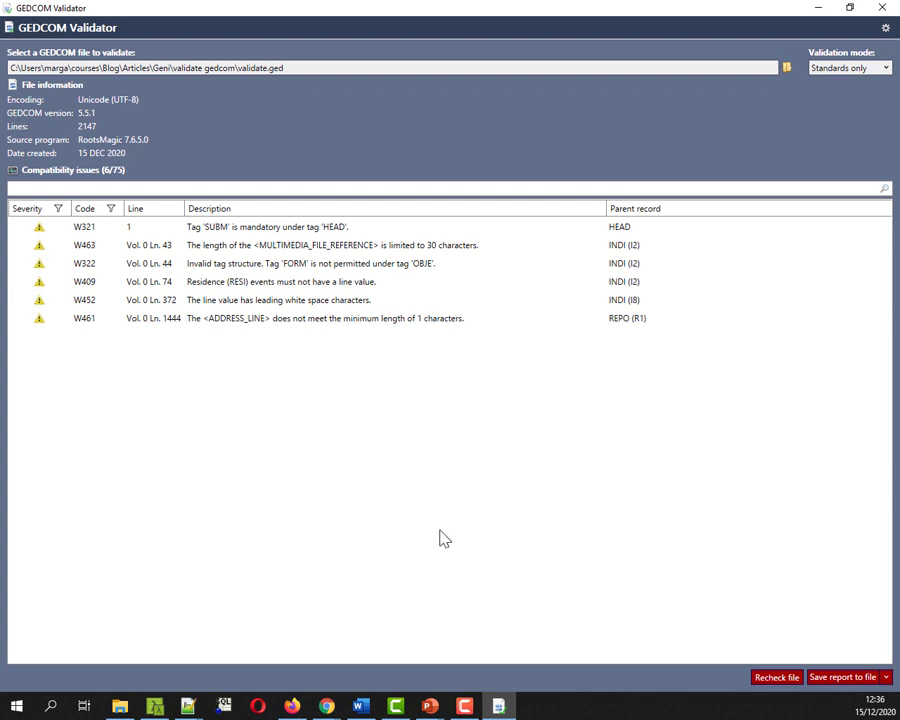
Show all 75 issues again, scroll through them, then collapse back to distinct issues
{"action": "right_click", "coordinate": [336, 495]}
{"action": "left_click", "coordinate": [362, 524]}
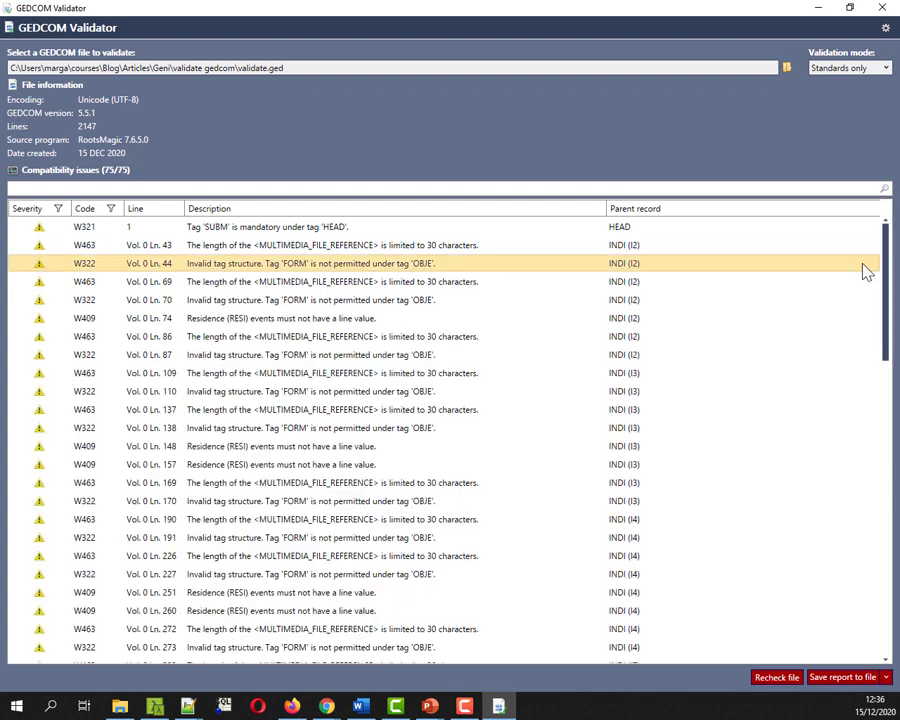
{"action": "scroll", "coordinate": [878, 450], "scroll_direction": "down", "scroll_amount": 6}
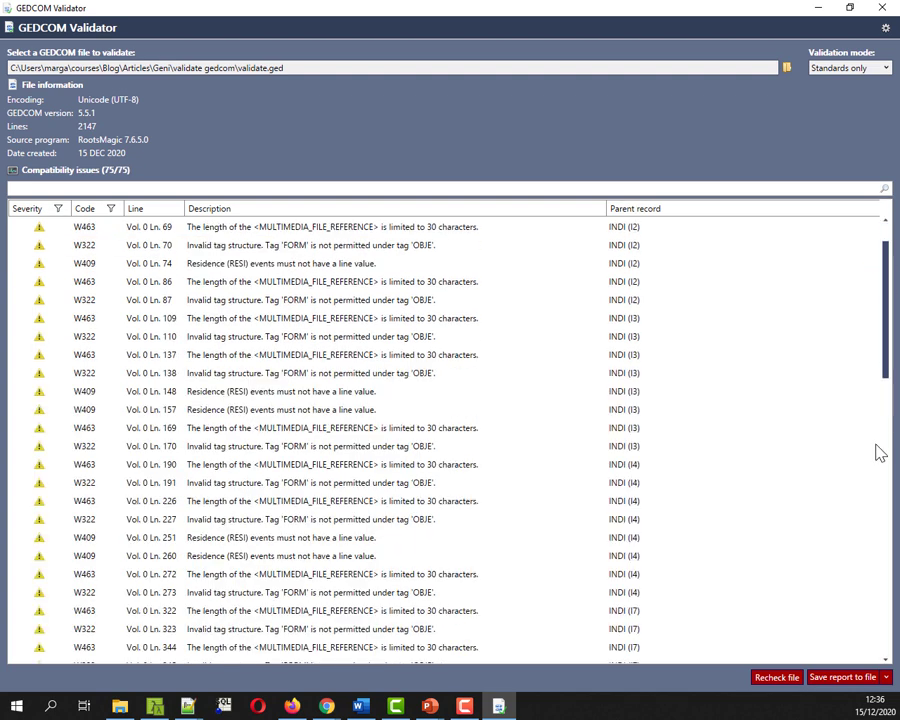
{"action": "scroll", "coordinate": [280, 337], "scroll_direction": "down", "scroll_amount": 6}
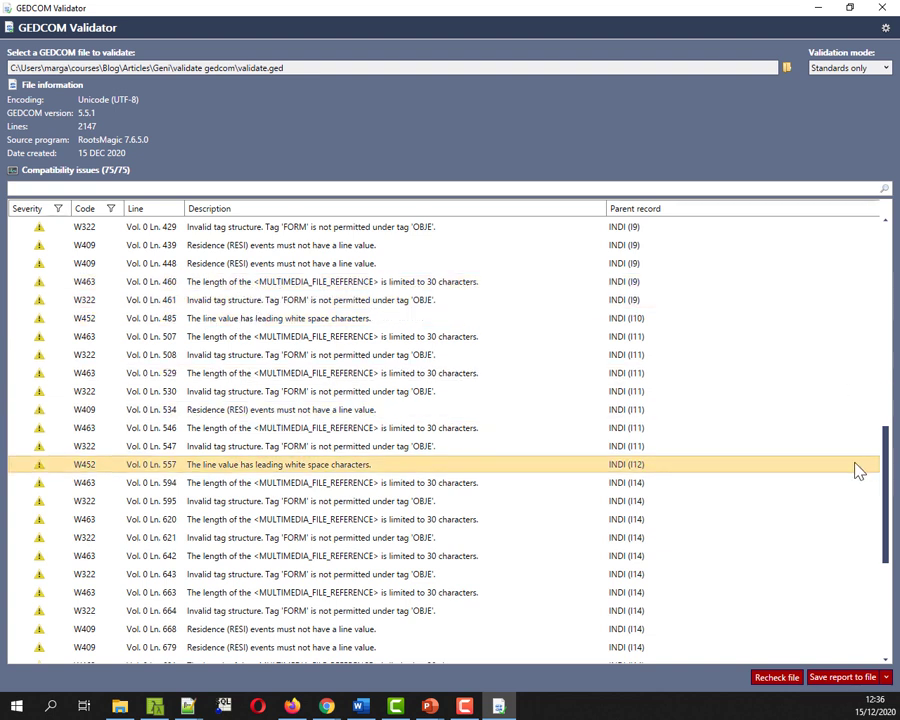
{"action": "right_click", "coordinate": [742, 325]}
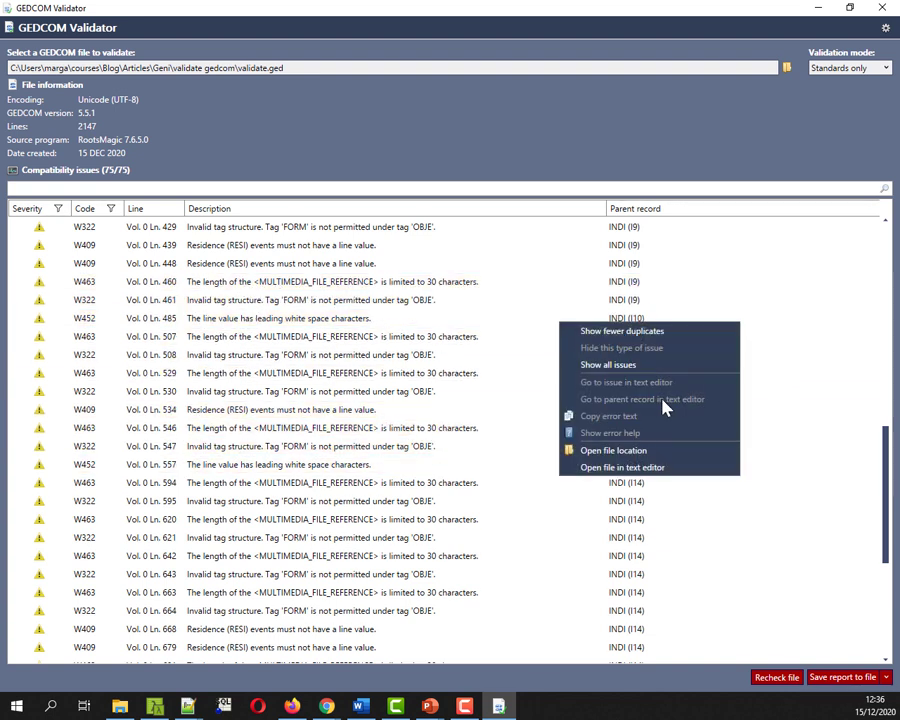
{"action": "left_click", "coordinate": [660, 335]}
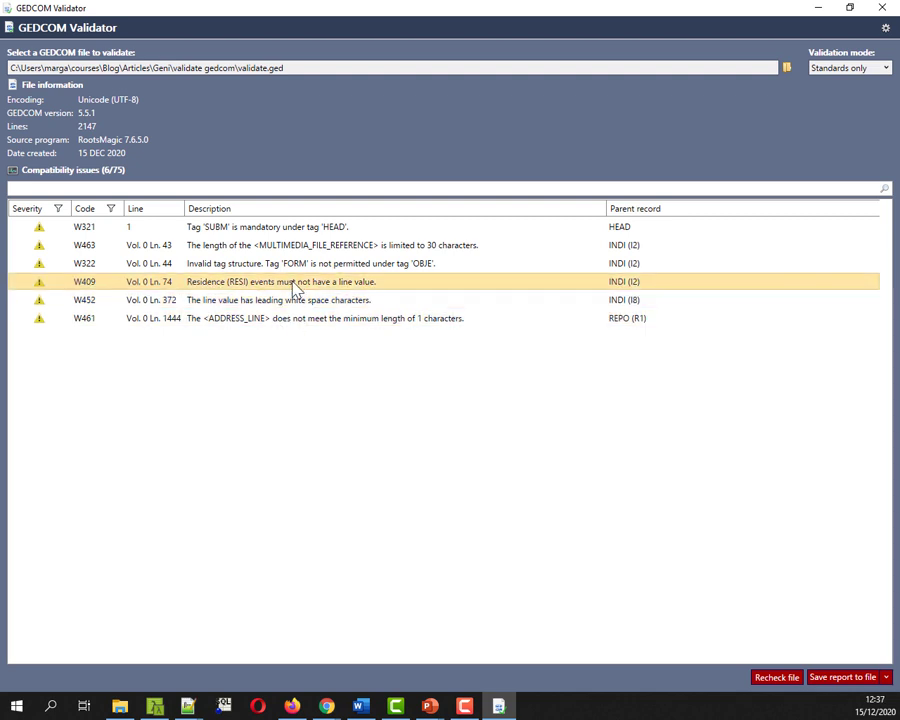
Hide the W409 and W322 warning types and include duplicates, leaving 34 of 75 issues
{"action": "right_click", "coordinate": [359, 287]}
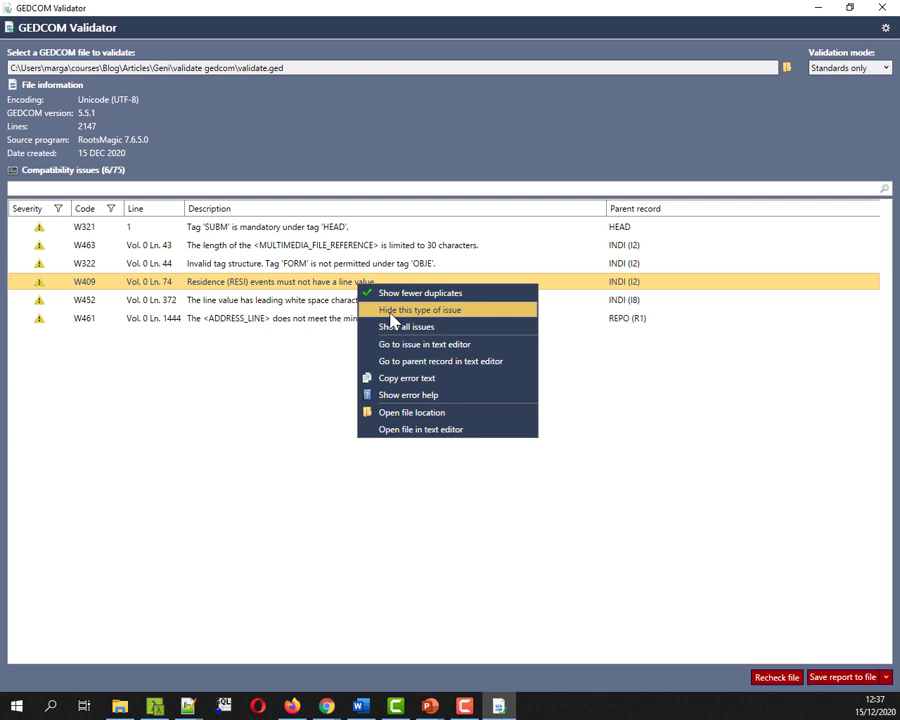
{"action": "left_click", "coordinate": [393, 310]}
{"action": "right_click", "coordinate": [346, 363]}
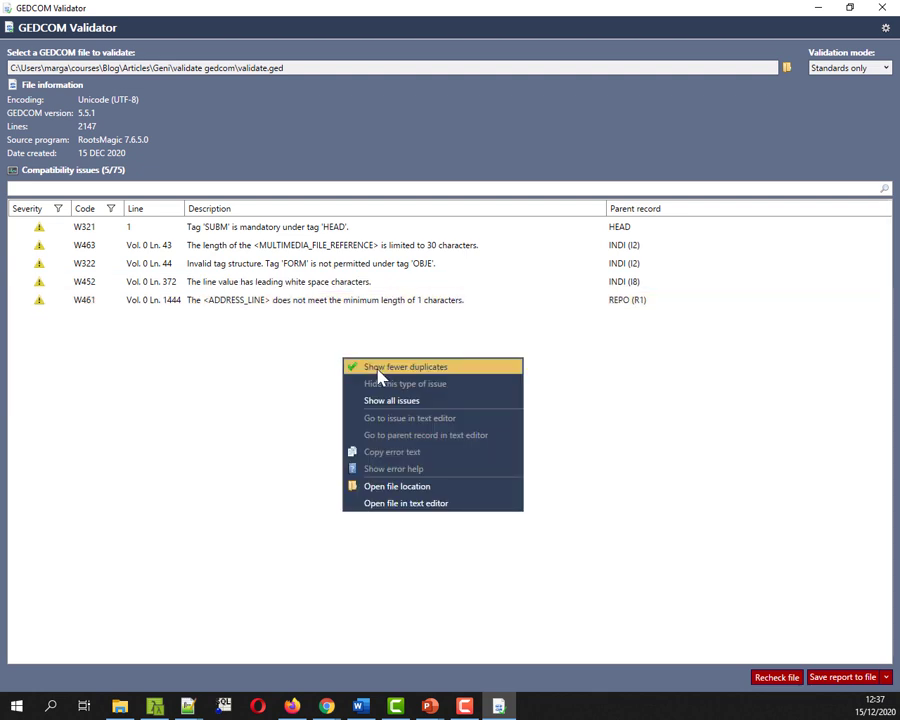
{"action": "left_click", "coordinate": [380, 370]}
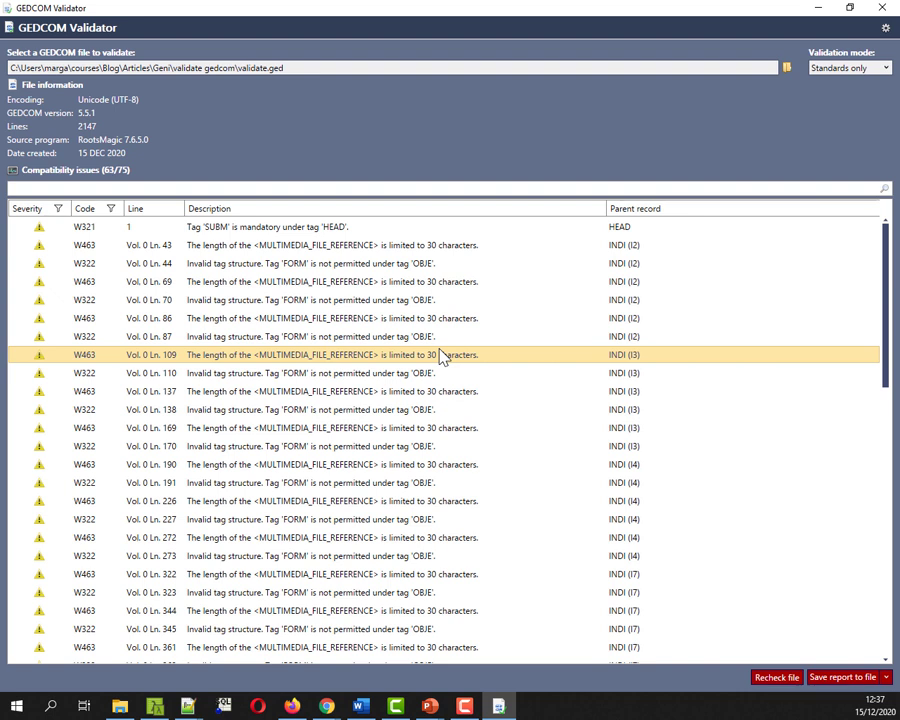
{"action": "right_click", "coordinate": [498, 270]}
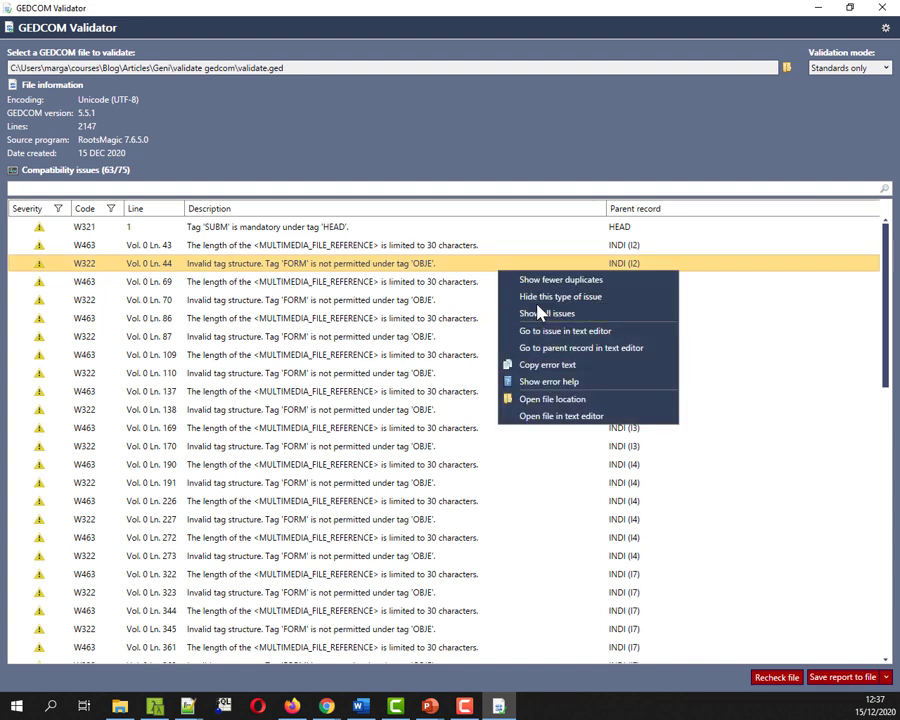
{"action": "left_click", "coordinate": [538, 298]}
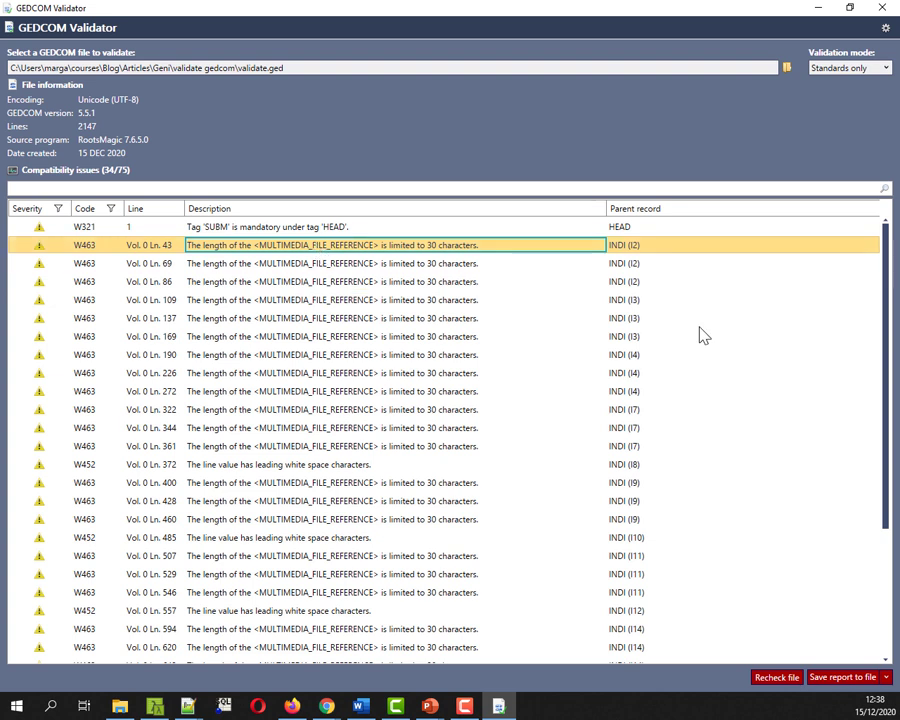
{"action": "right_click", "coordinate": [690, 253]}
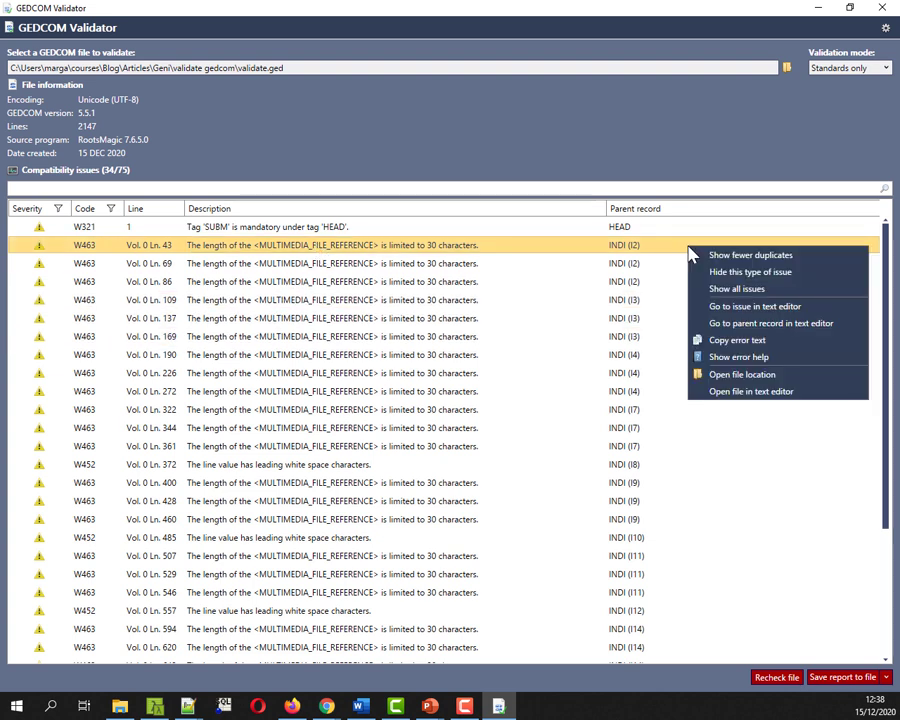
{"action": "right_click", "coordinate": [321, 249]}
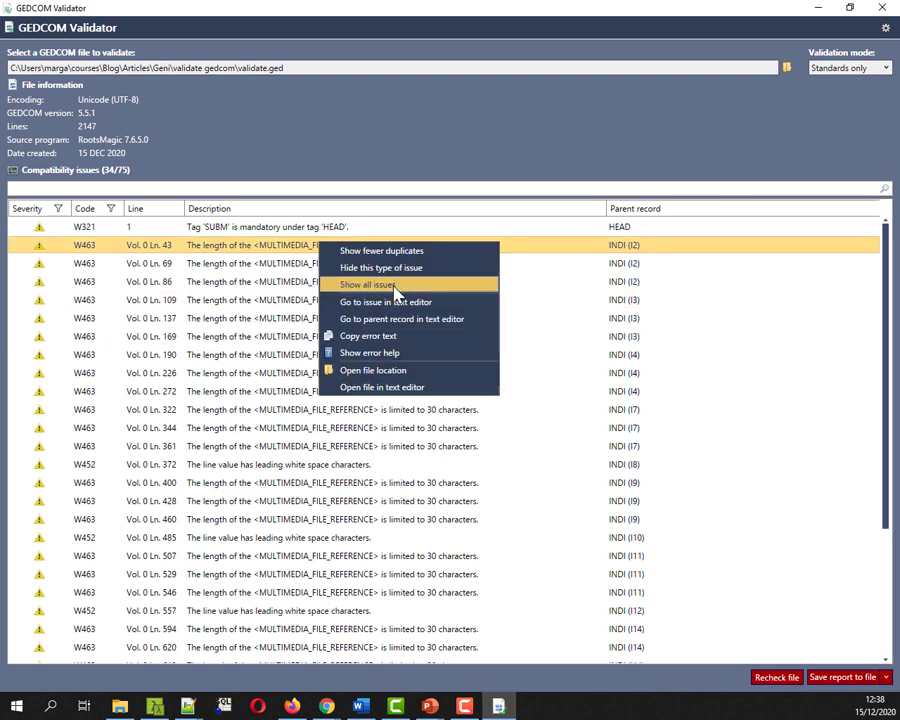
{"action": "left_click", "coordinate": [474, 305]}
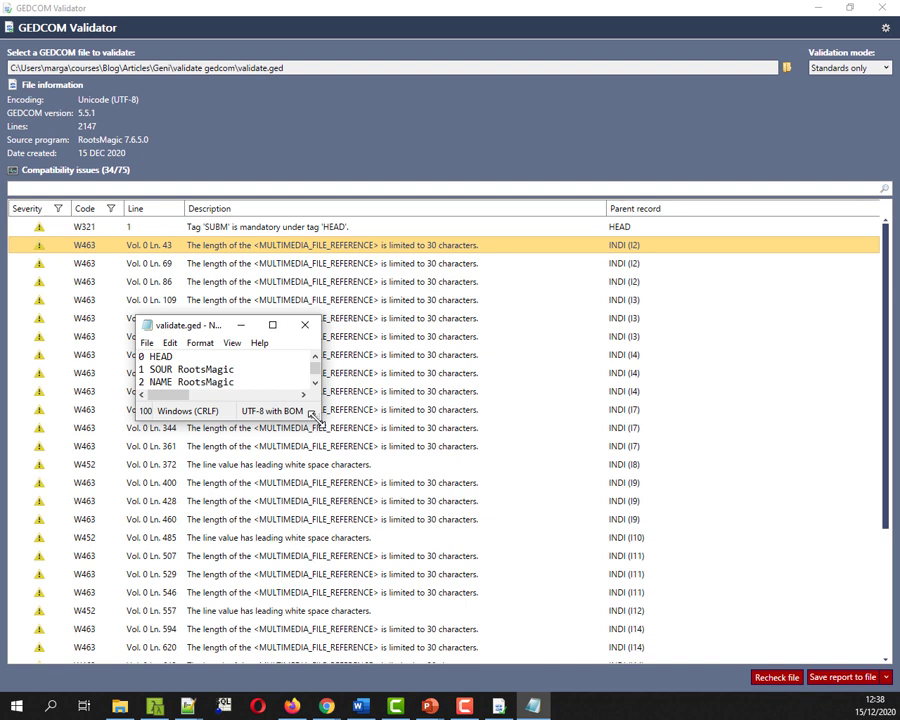
{"action": "left_click_drag", "start_coordinate": [314, 414], "coordinate": [790, 620]}
{"action": "left_click_drag", "start_coordinate": [786, 373], "coordinate": [769, 317]}
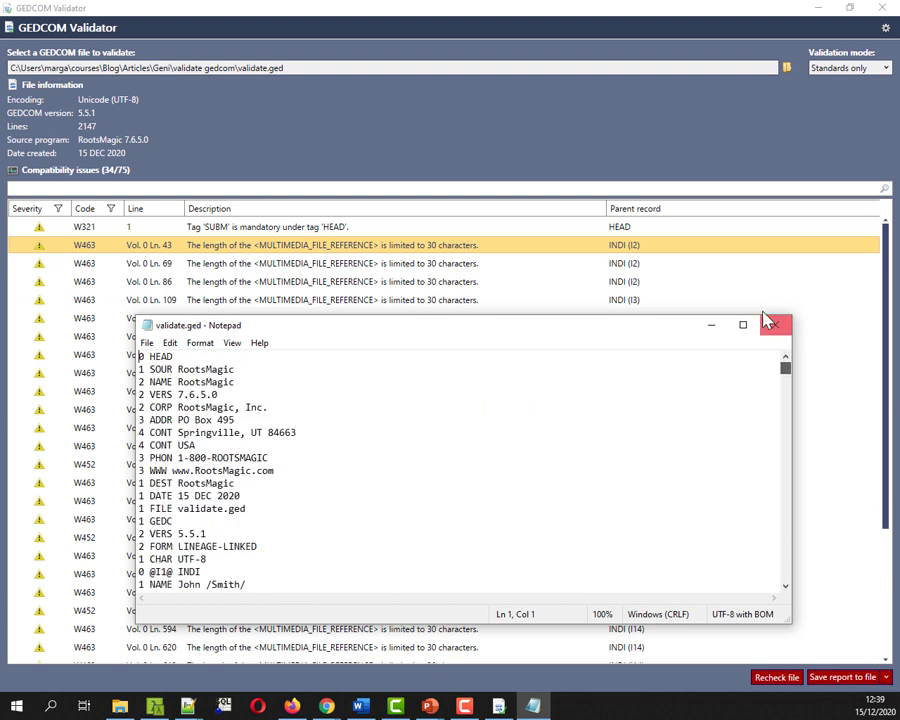
{"action": "left_click", "coordinate": [775, 328]}
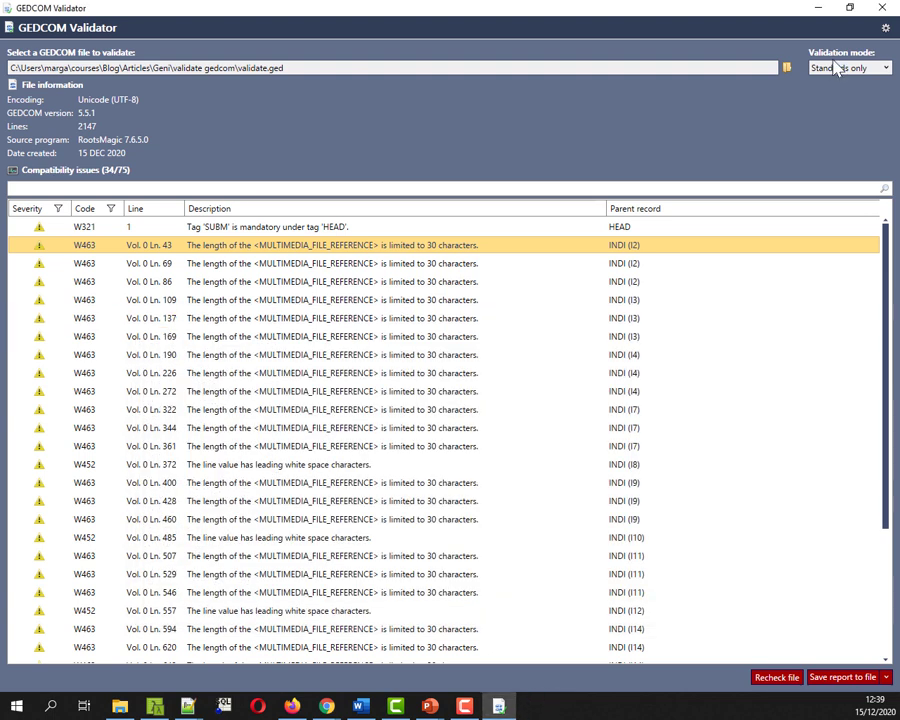
{"action": "left_click", "coordinate": [886, 29]}
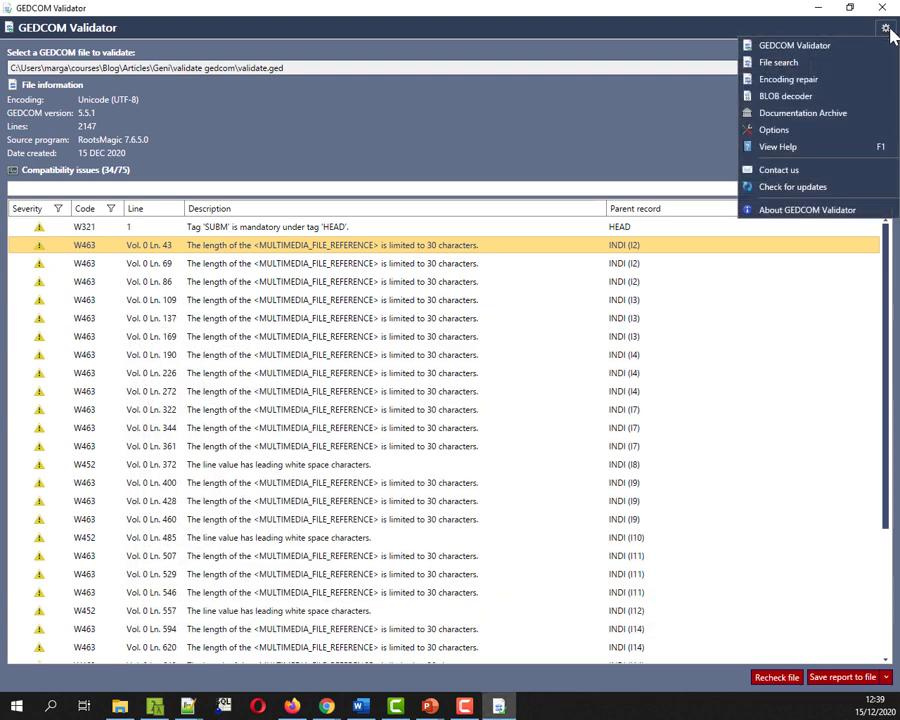
{"action": "left_click", "coordinate": [805, 135]}
{"action": "left_click", "coordinate": [48, 106]}
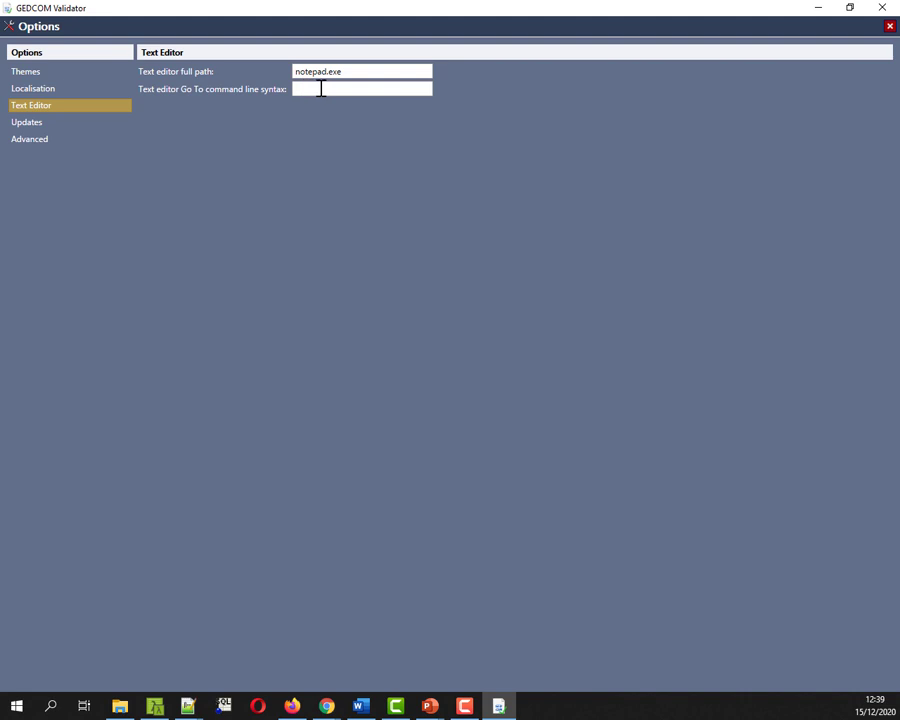
{"action": "key", "text": "alt+Tab"}
{"action": "key", "text": "alt+Tab"}
{"action": "left_click", "coordinate": [889, 25]}
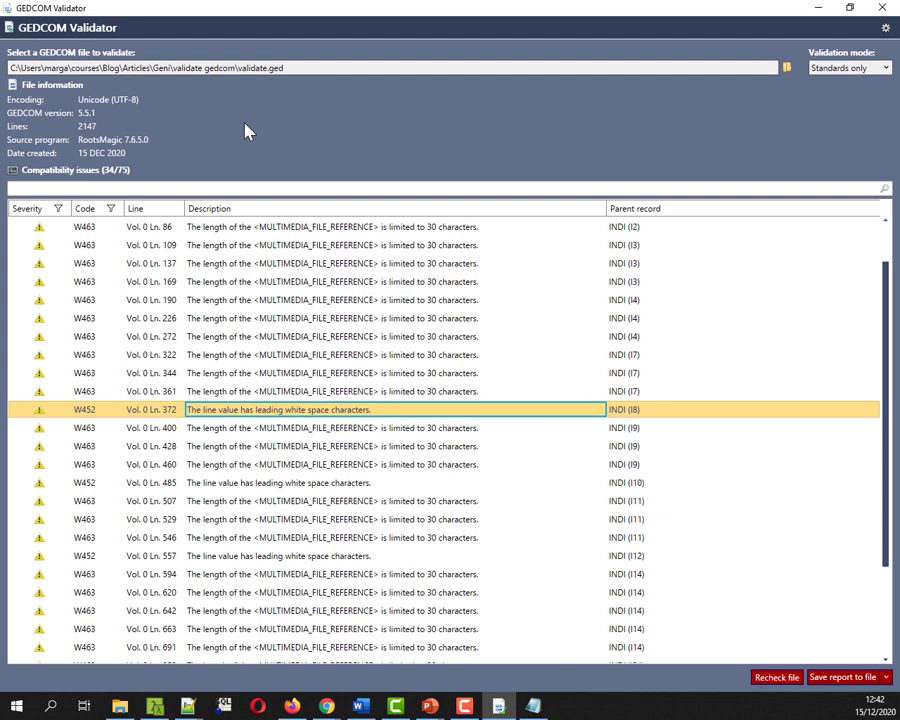
Load Gamble Smith Family Tree.ged into the validator, which reports 570 of 896 compatibility issues
{"action": "scroll", "coordinate": [506, 96], "scroll_direction": "up", "scroll_amount": 1}
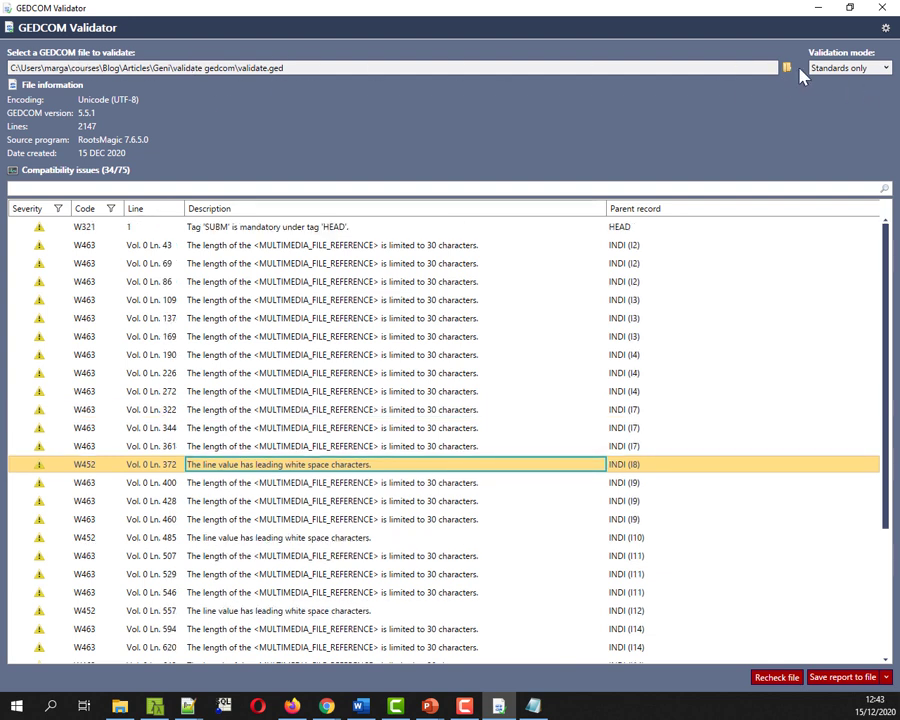
{"action": "left_click", "coordinate": [787, 68]}
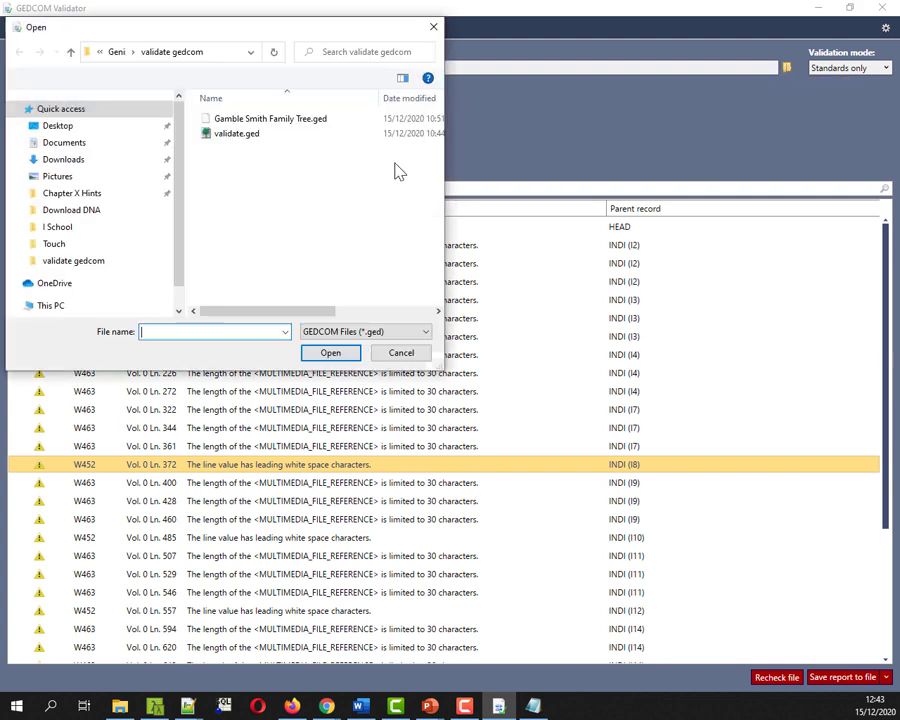
{"action": "left_click", "coordinate": [286, 120]}
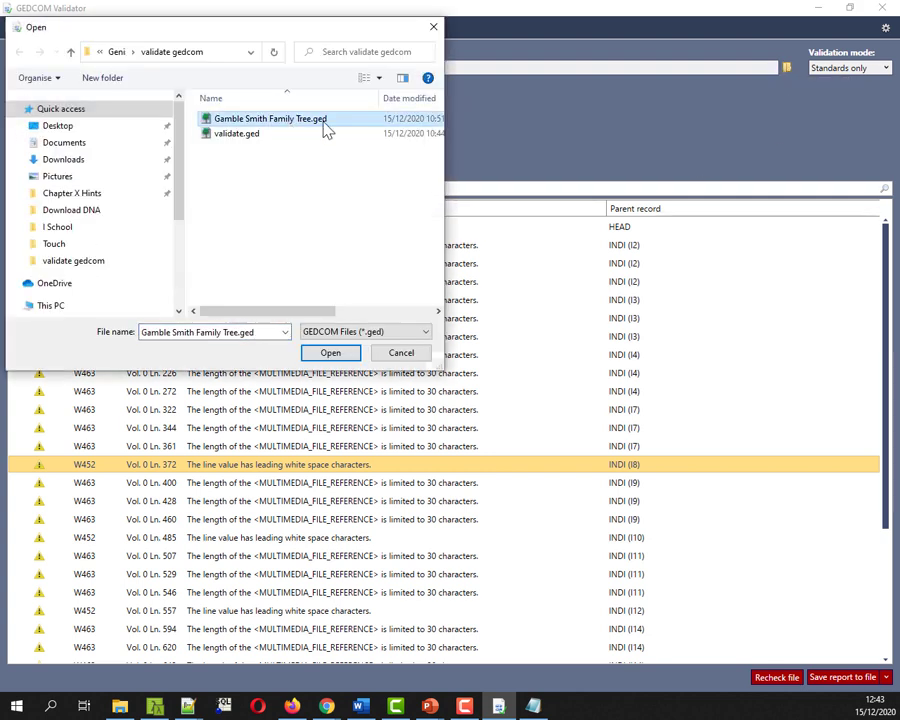
{"action": "double_click", "coordinate": [322, 121]}
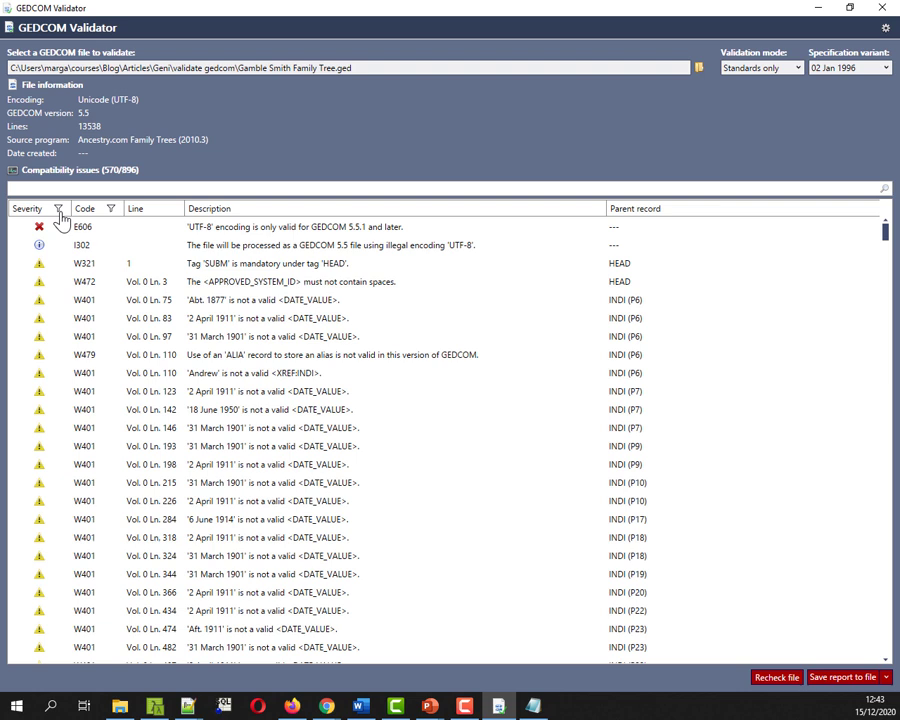
Filter Severity to Error only, leaving one E606 encoding error and three E801 'UID' errors
{"action": "left_click", "coordinate": [59, 210]}
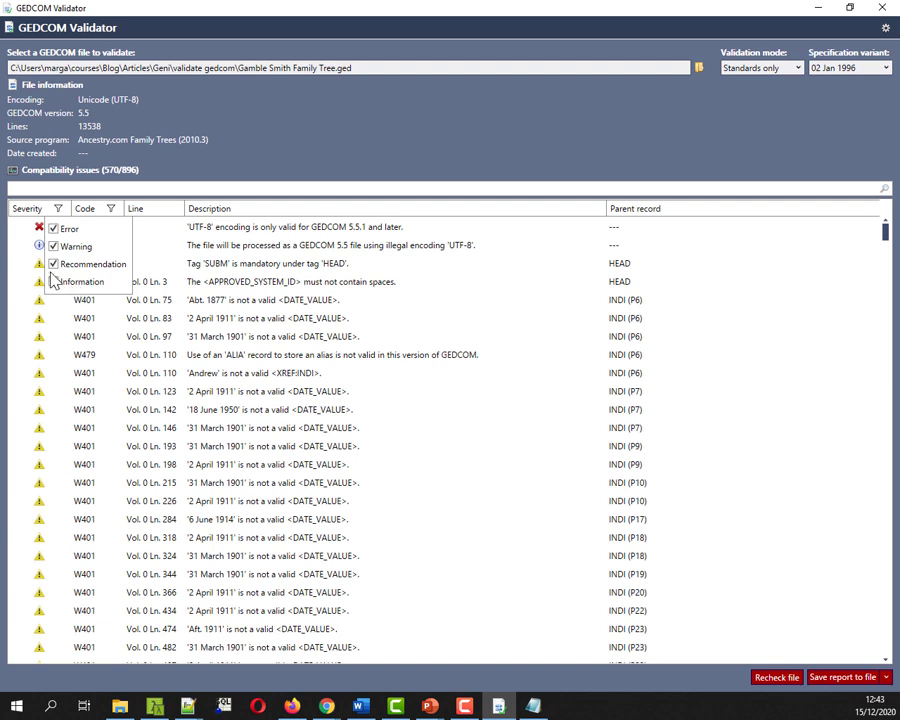
{"action": "left_click", "coordinate": [54, 229]}
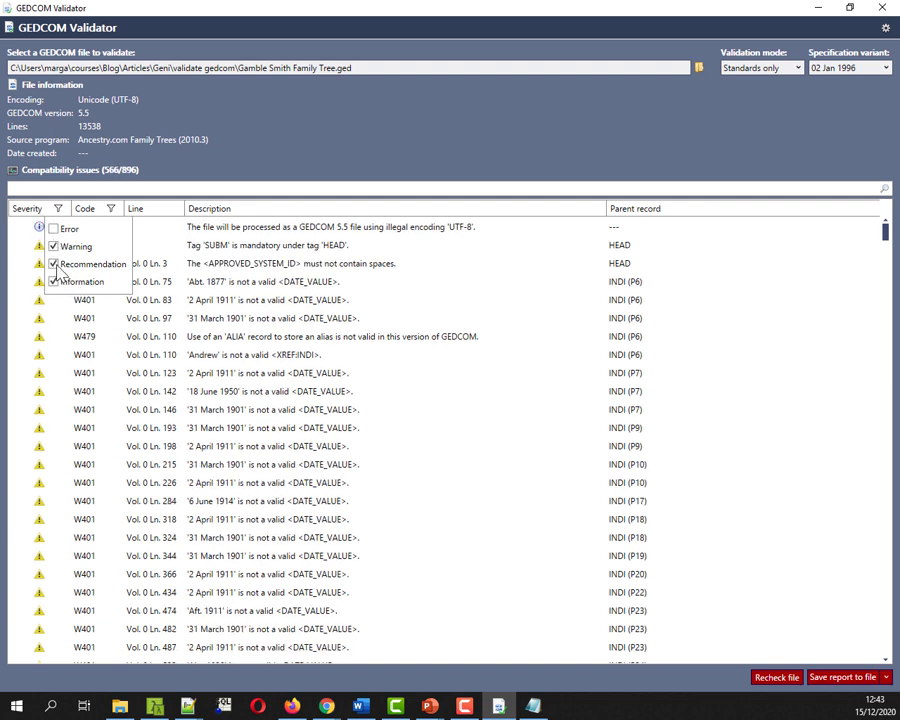
{"action": "left_click", "coordinate": [54, 246]}
{"action": "left_click", "coordinate": [54, 264]}
{"action": "left_click", "coordinate": [55, 282]}
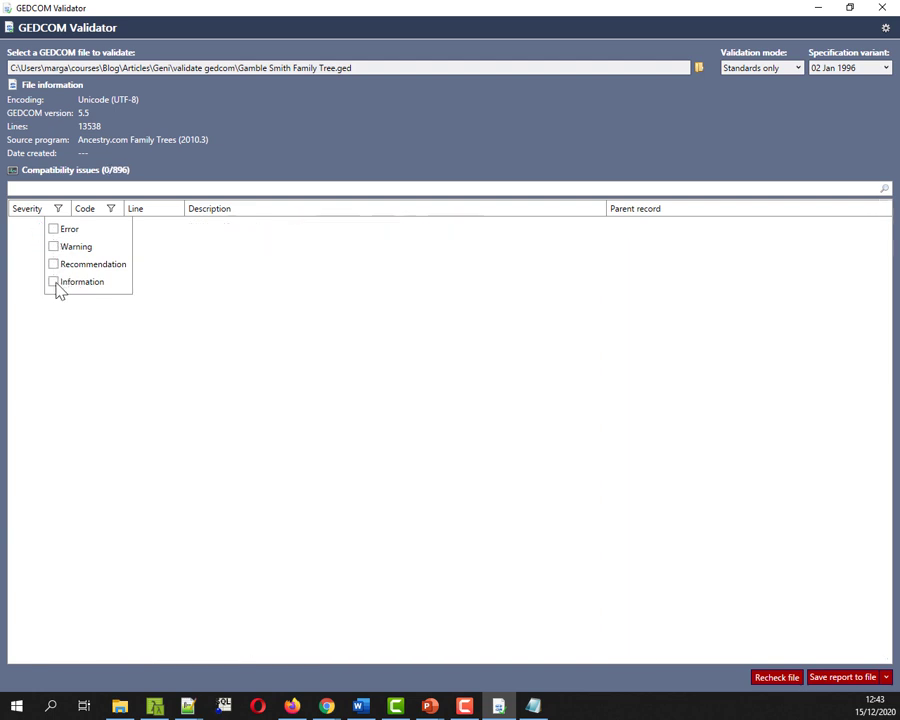
{"action": "left_click", "coordinate": [54, 229]}
{"action": "left_click", "coordinate": [282, 376]}
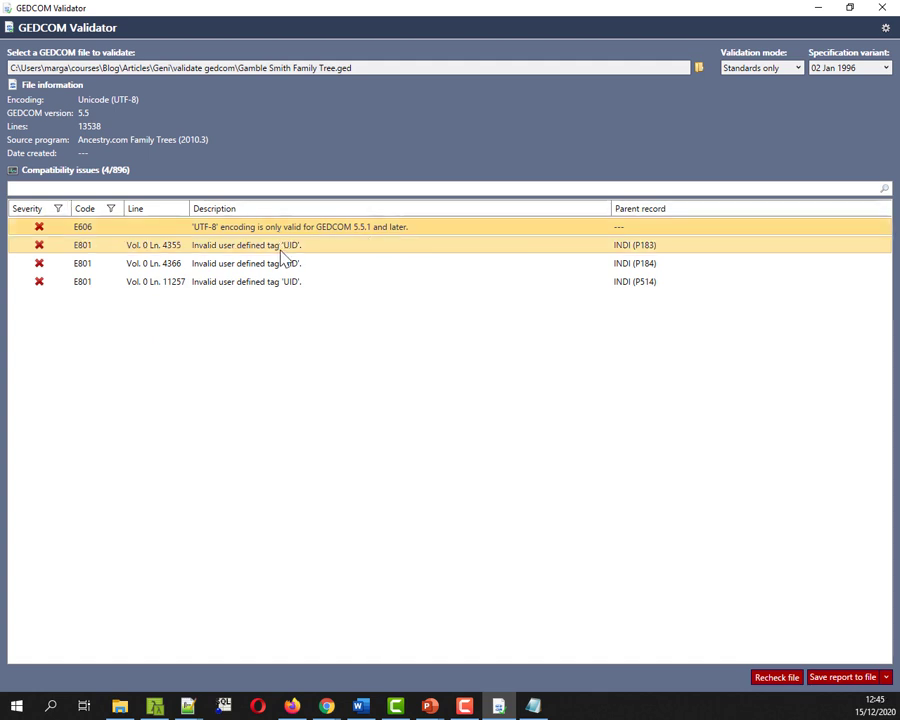
Open record P183's E801 UID error in Notepad and jump to line 4355
{"action": "left_click", "coordinate": [280, 248]}
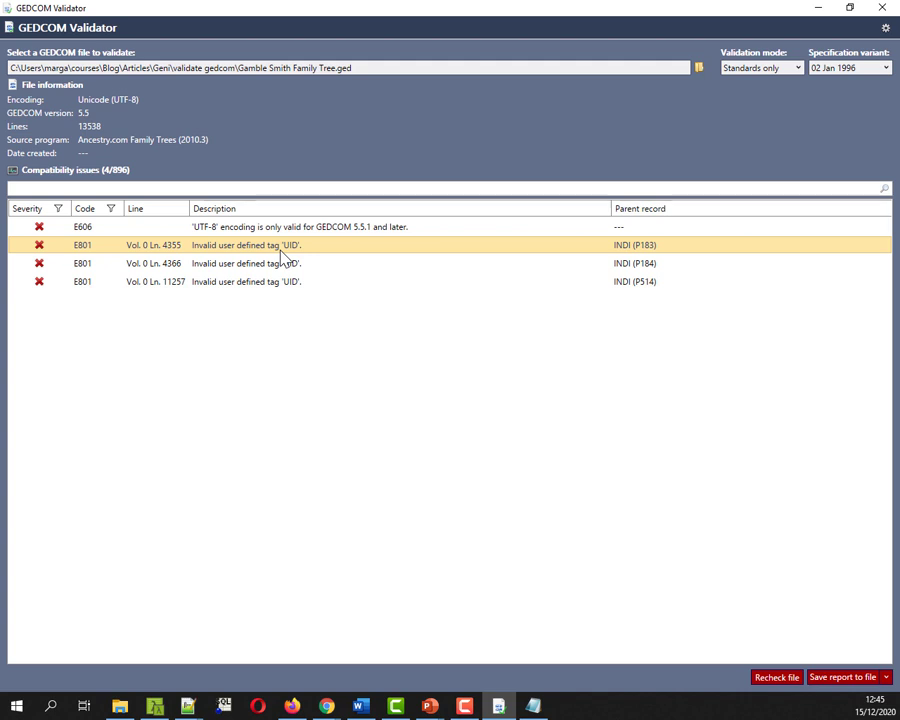
{"action": "right_click", "coordinate": [265, 252]}
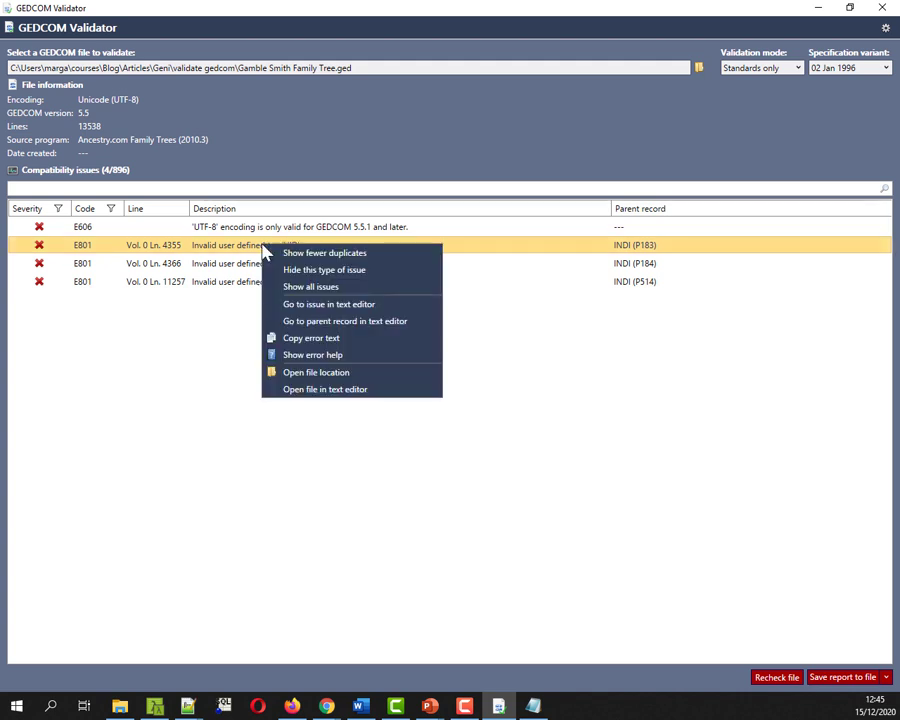
{"action": "left_click", "coordinate": [340, 313]}
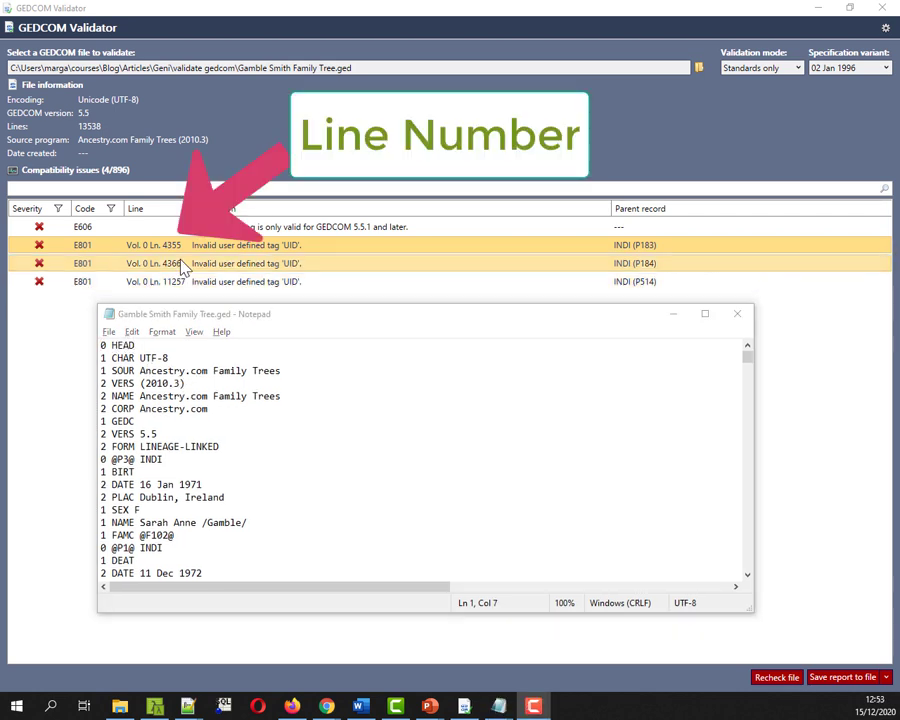
{"action": "left_click", "coordinate": [132, 332]}
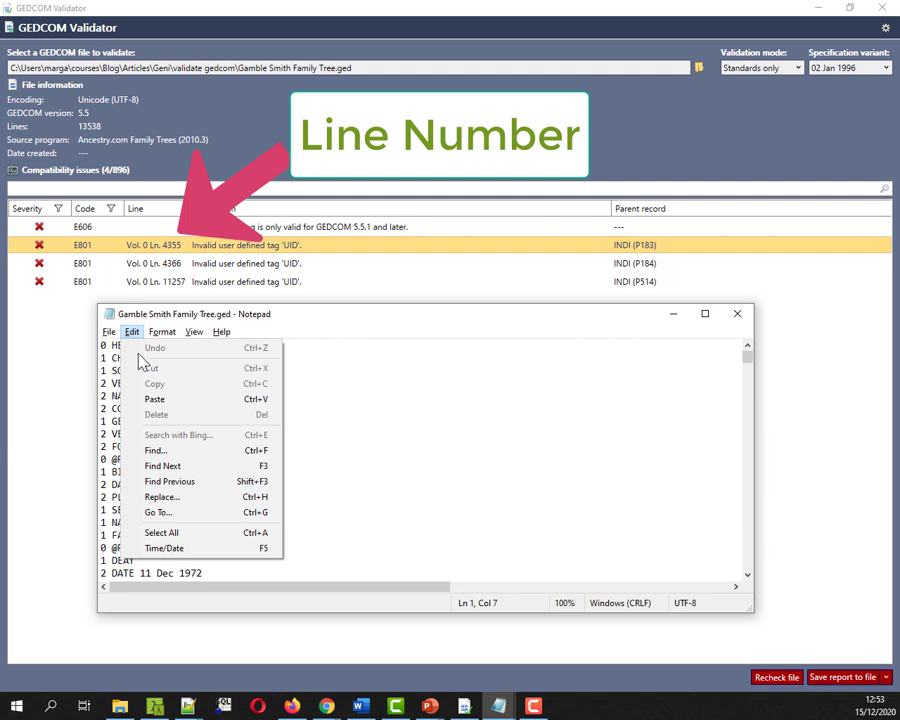
{"action": "left_click", "coordinate": [160, 512]}
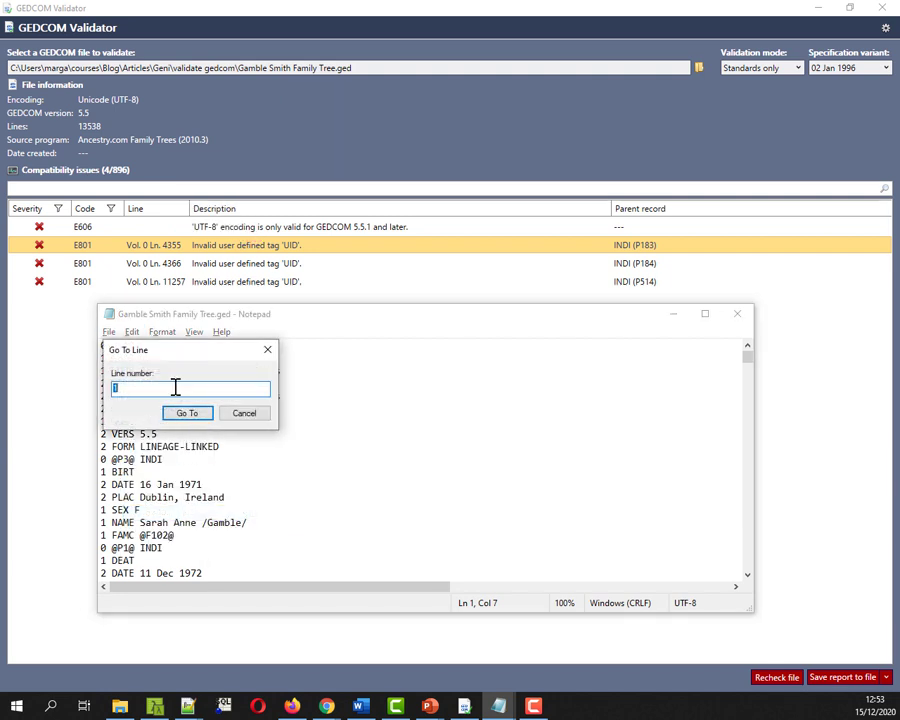
{"action": "type", "text": "4355"}
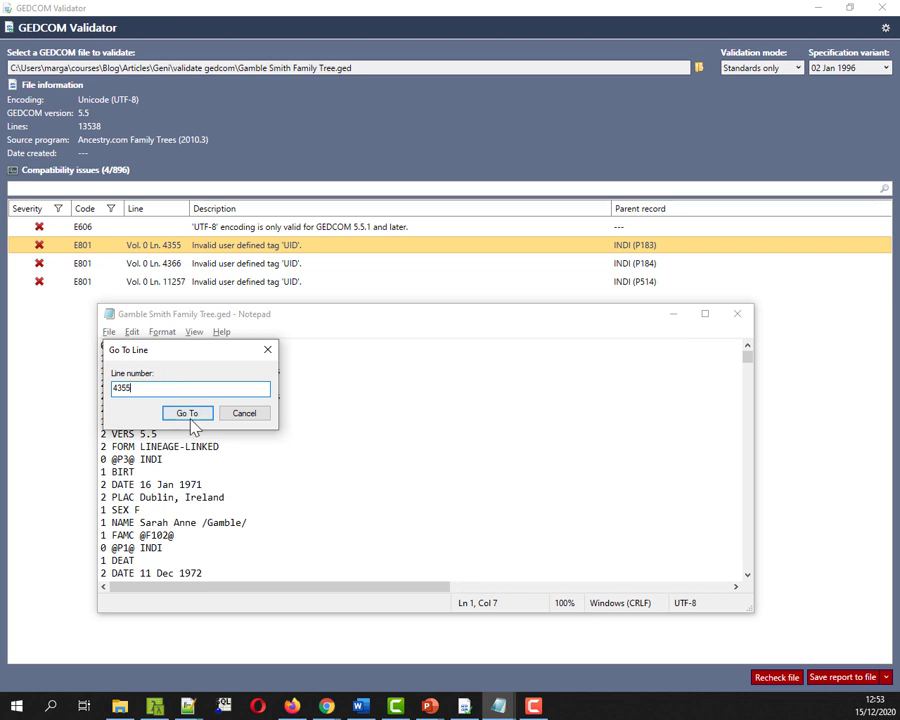
{"action": "left_click", "coordinate": [188, 415]}
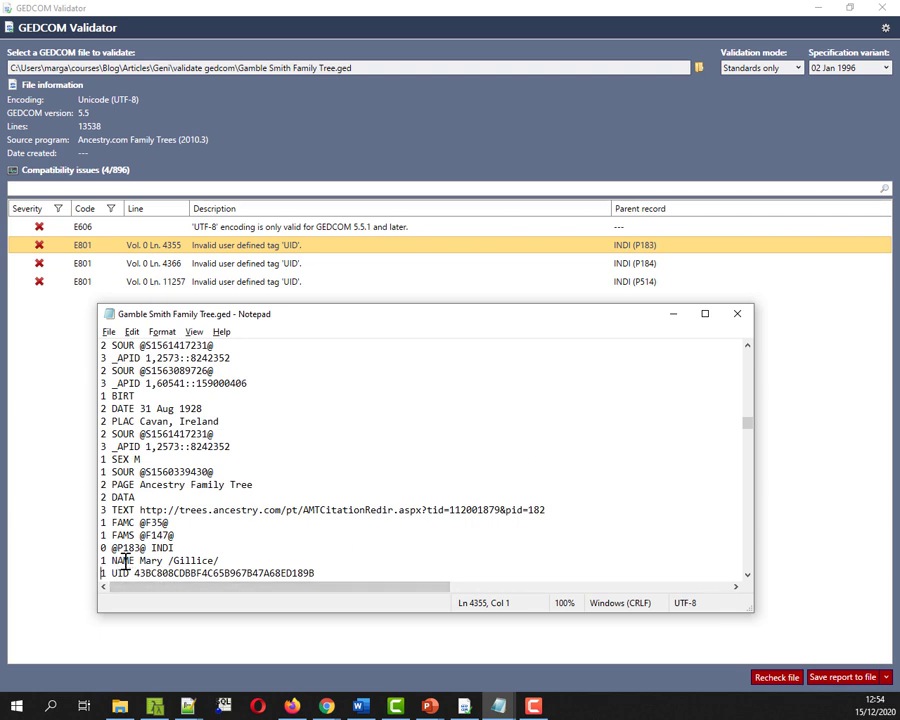
Select the UID tag and its hex value on line 4355, then return to the validator
{"action": "double_click", "coordinate": [124, 561]}
{"action": "left_click", "coordinate": [128, 575]}
{"action": "left_click_drag", "start_coordinate": [128, 575], "coordinate": [113, 578]}
{"action": "left_click_drag", "start_coordinate": [316, 573], "coordinate": [135, 579]}
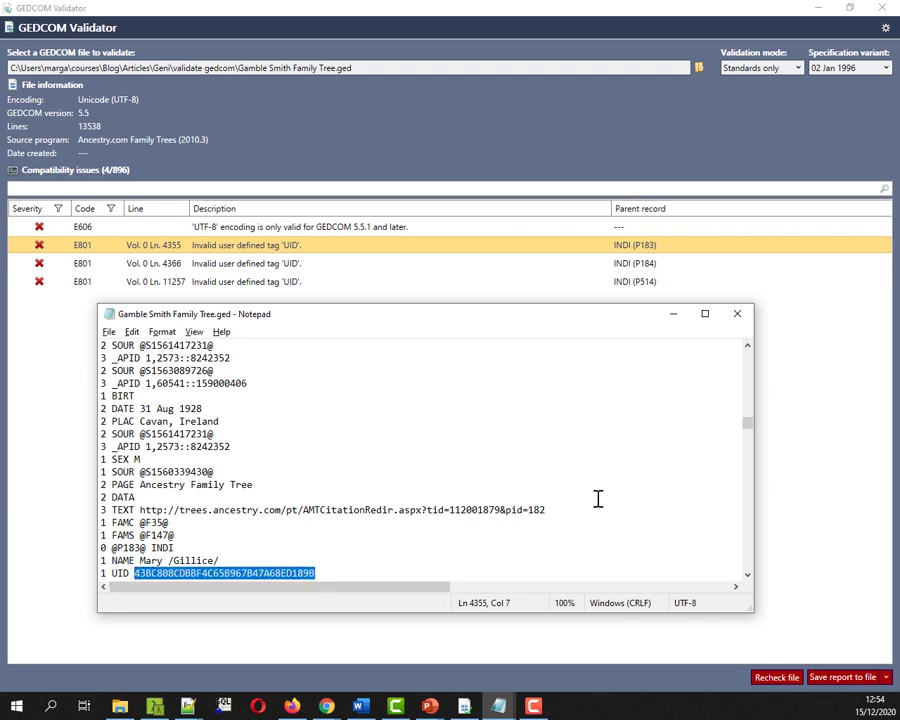
{"action": "left_click_drag", "start_coordinate": [753, 611], "coordinate": [800, 634]}
{"action": "left_click", "coordinate": [86, 250]}
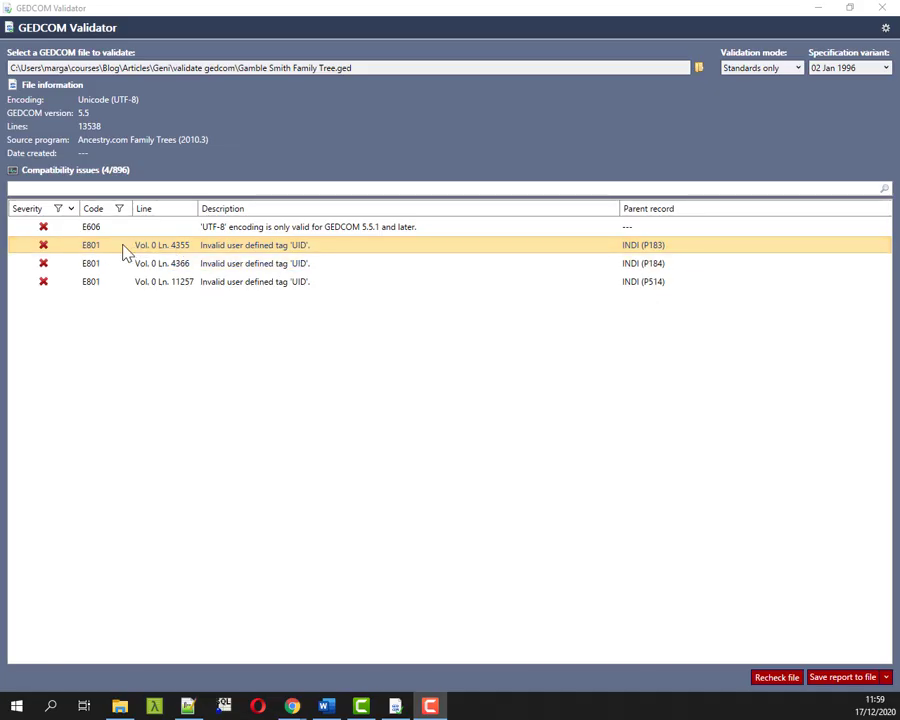
Open the Chronoplex help page for E801 'Invalid user defined tag' from the error row's menu
{"action": "left_click", "coordinate": [123, 252]}
{"action": "right_click", "coordinate": [123, 252]}
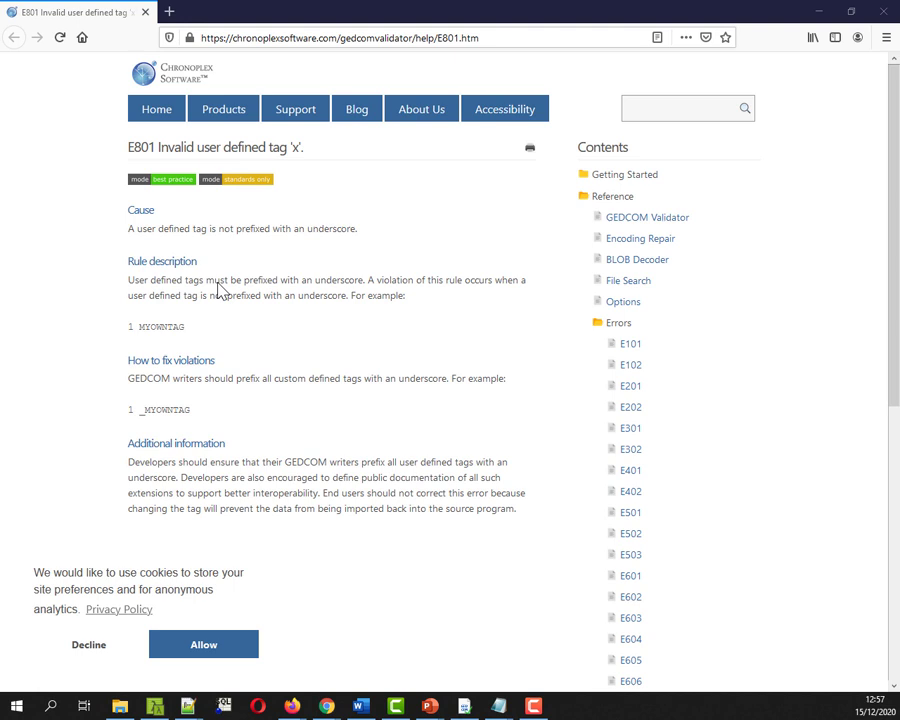
In Notepad, select P183's UID value and then the whole UID line, then return to the validator
{"action": "key", "text": "alt+Tab"}
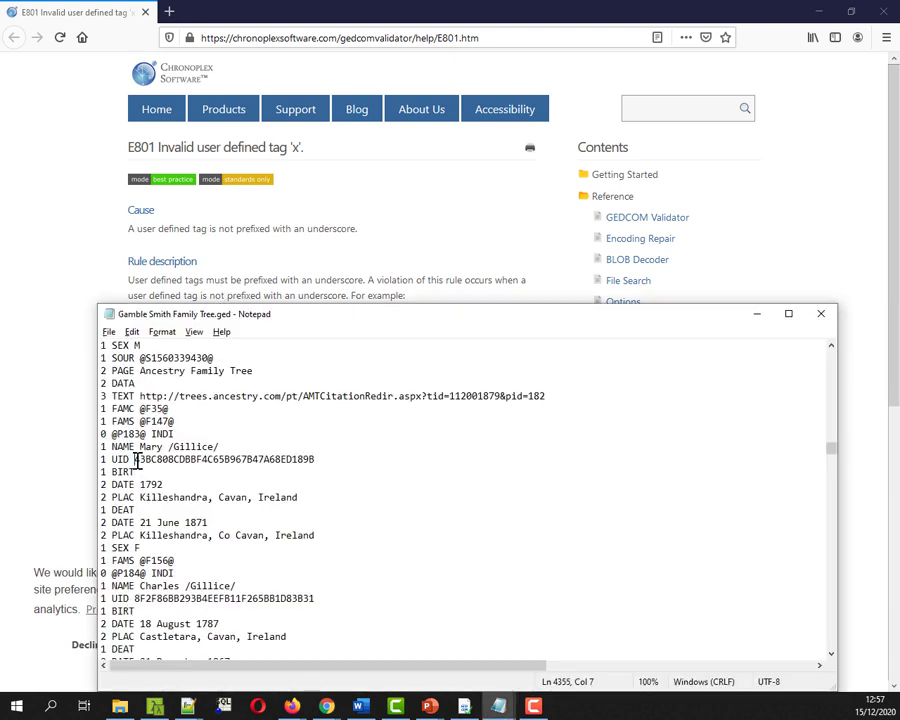
{"action": "left_click_drag", "start_coordinate": [134, 459], "coordinate": [316, 461]}
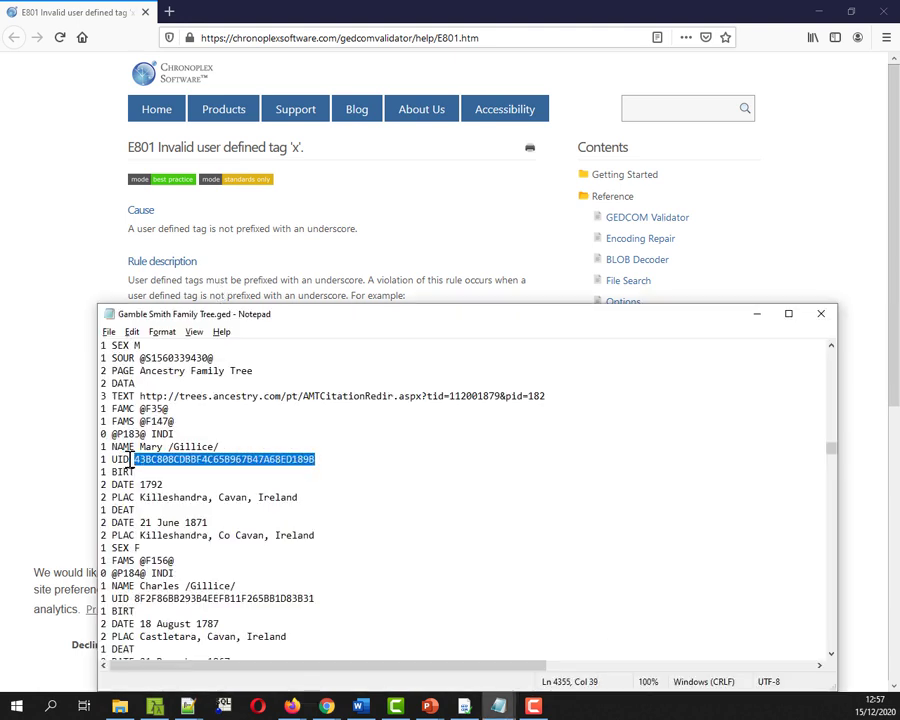
{"action": "left_click_drag", "start_coordinate": [130, 459], "coordinate": [117, 460]}
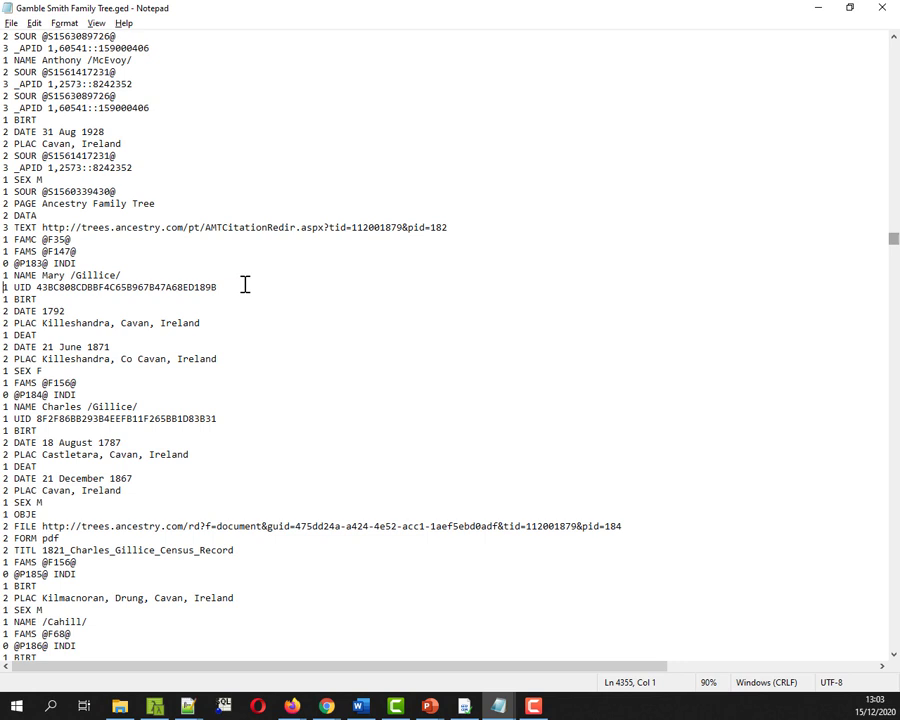
{"action": "key", "text": "shift+End"}
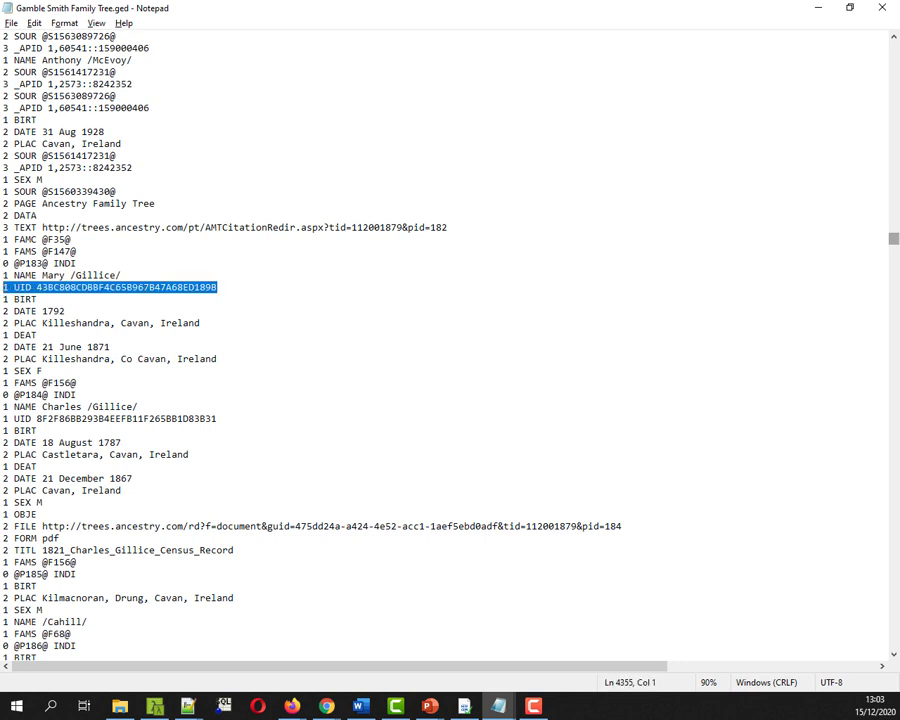
{"action": "key", "text": "alt+Tab"}
{"action": "key", "text": "alt+Tab"}
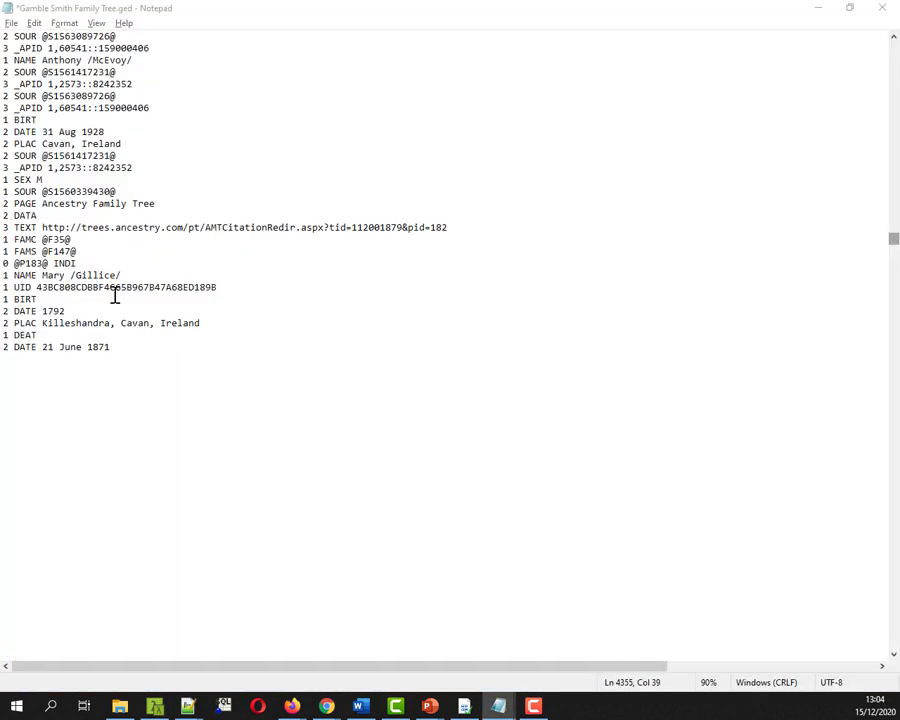
{"action": "key", "text": "alt+Tab"}
Change the Severity filter from Error to Warning, listing 565 warning-level issues
{"action": "left_click", "coordinate": [59, 209]}
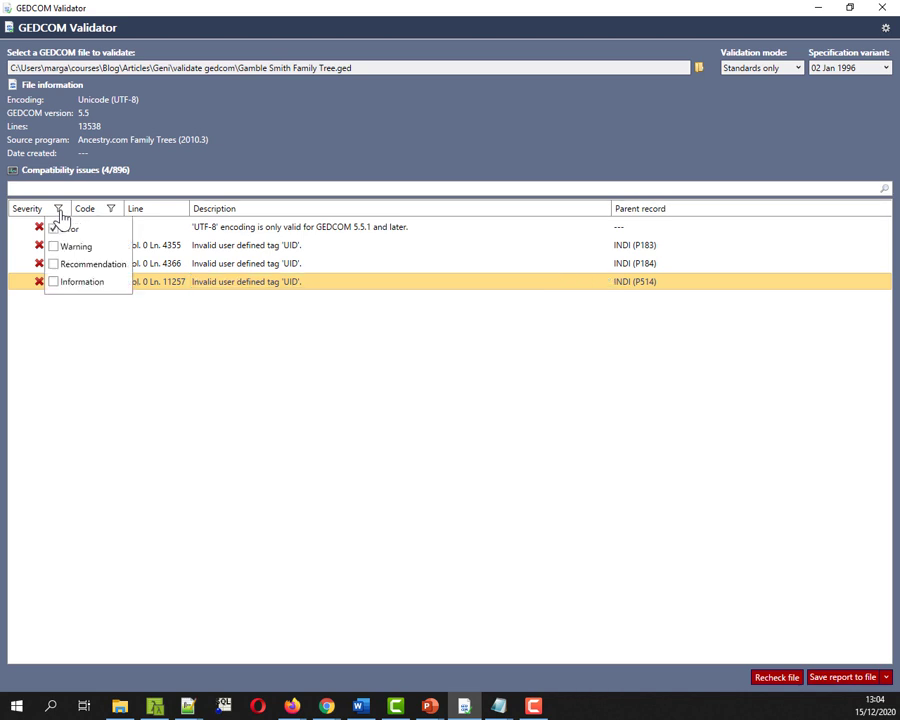
{"action": "left_click", "coordinate": [55, 229]}
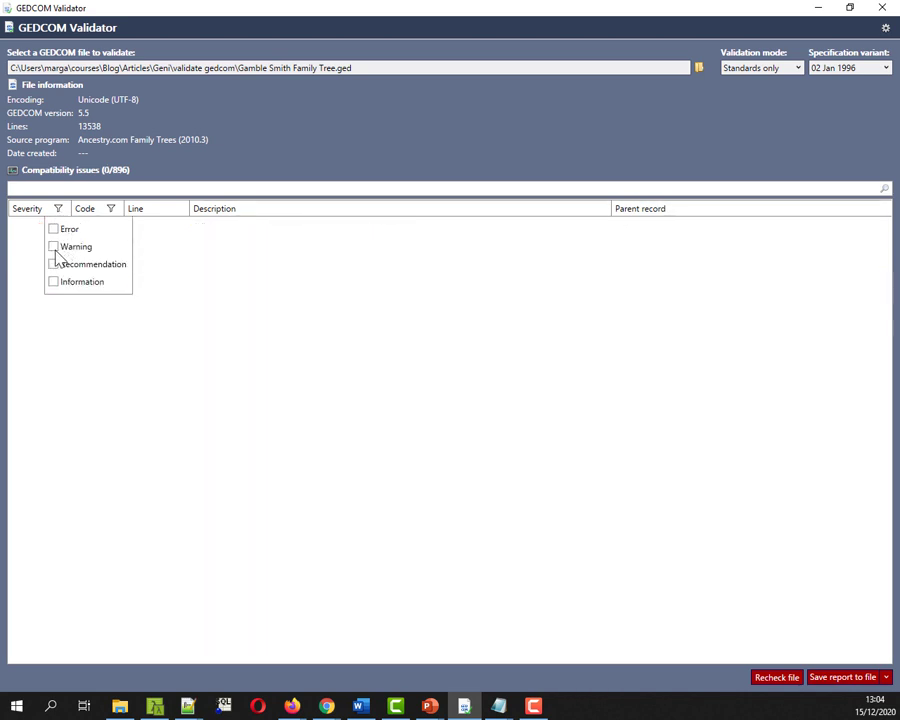
{"action": "left_click", "coordinate": [54, 247]}
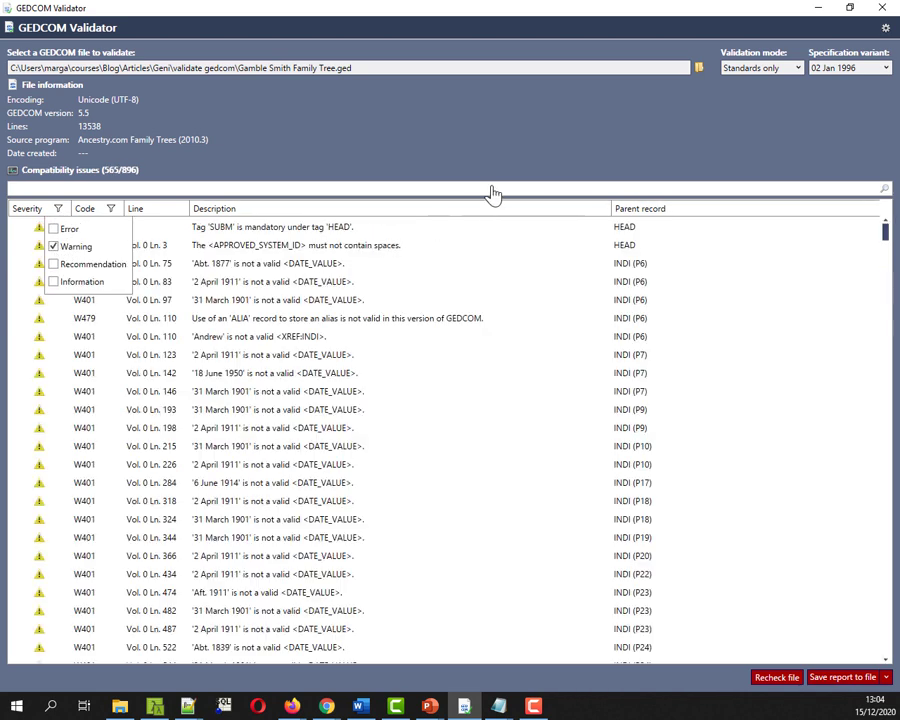
{"action": "left_click", "coordinate": [470, 155]}
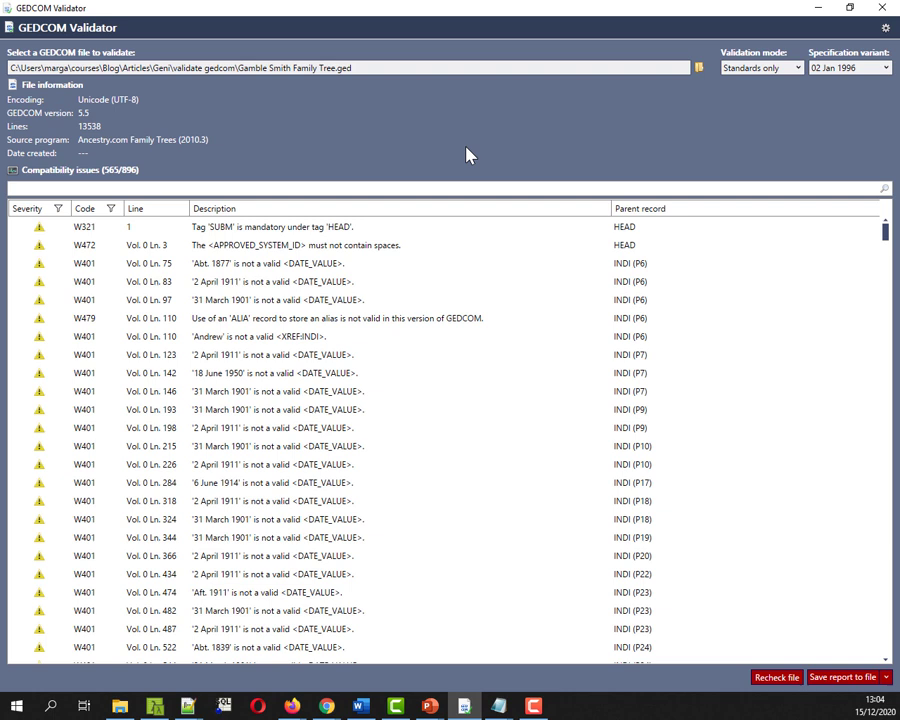
Open the 2 April 1911 date warning in Notepad and jump to line 123
{"action": "right_click", "coordinate": [265, 356]}
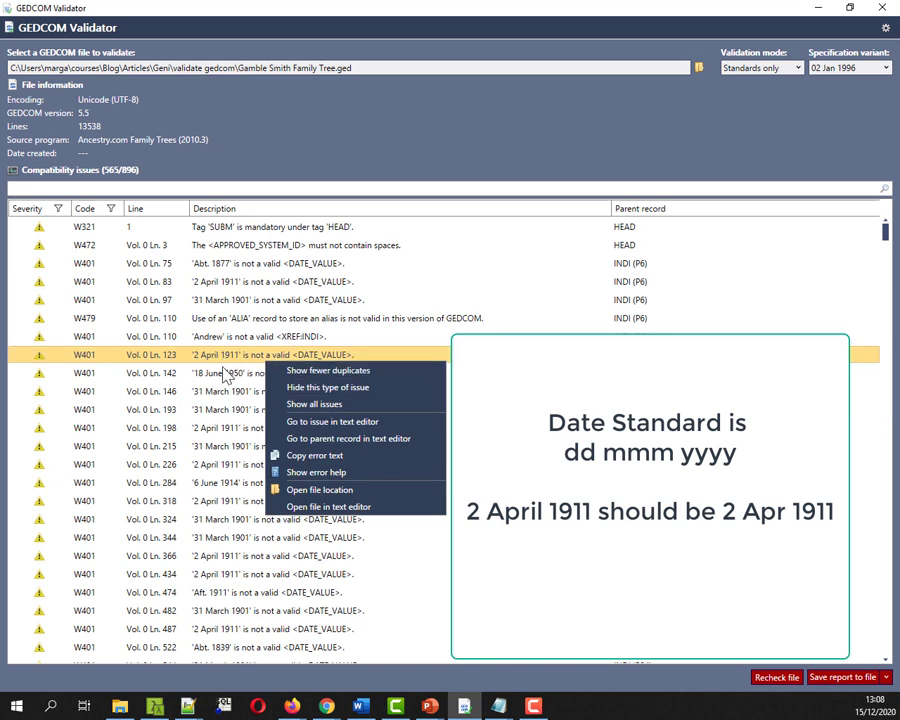
{"action": "left_click", "coordinate": [226, 376]}
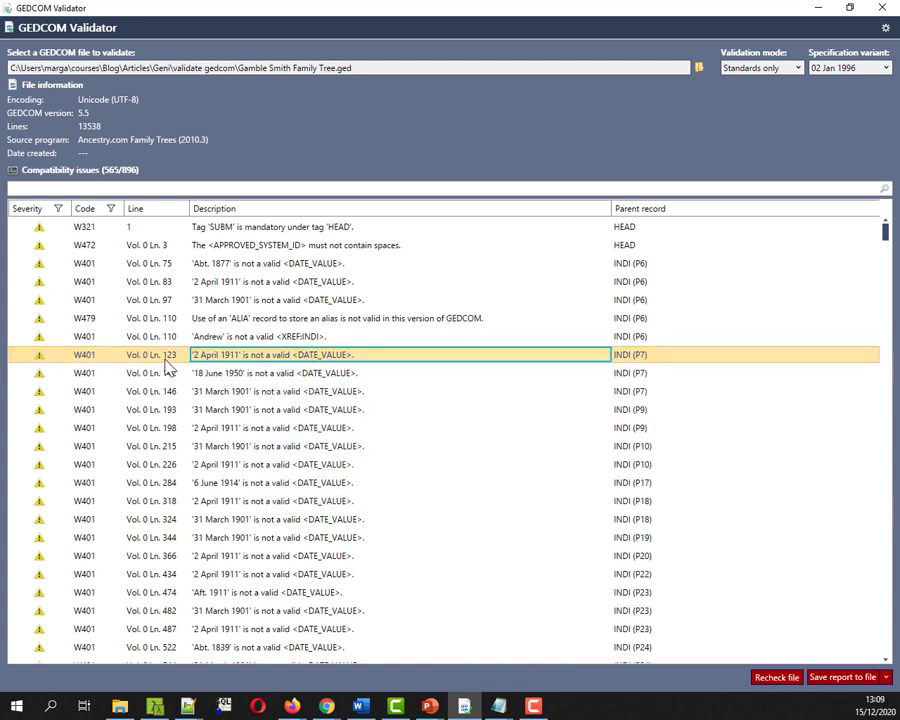
{"action": "double_click", "coordinate": [172, 365]}
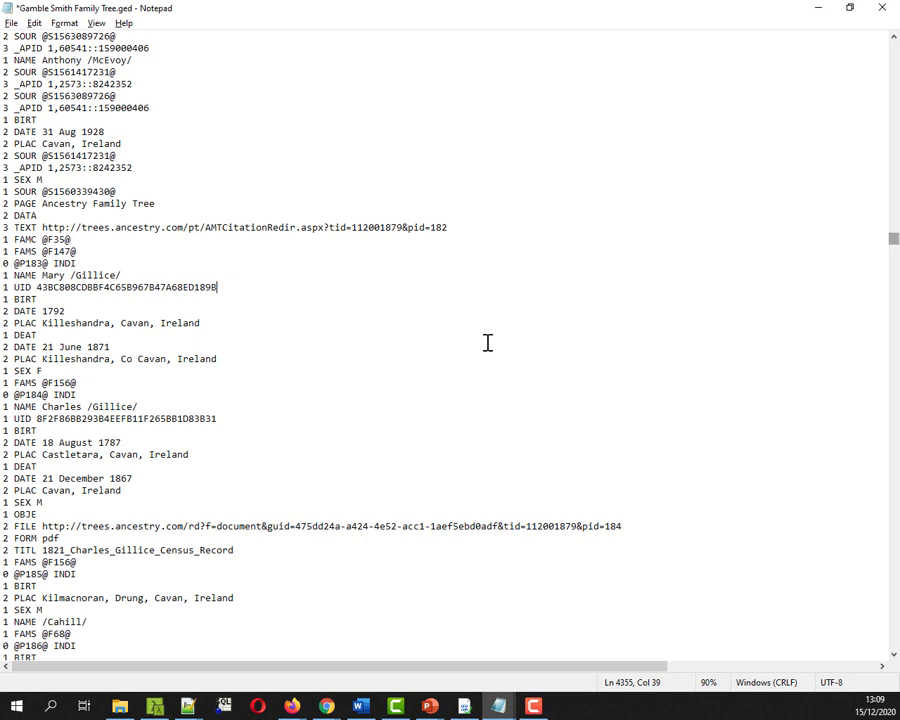
{"action": "left_click", "coordinate": [37, 24]}
{"action": "left_click", "coordinate": [64, 203]}
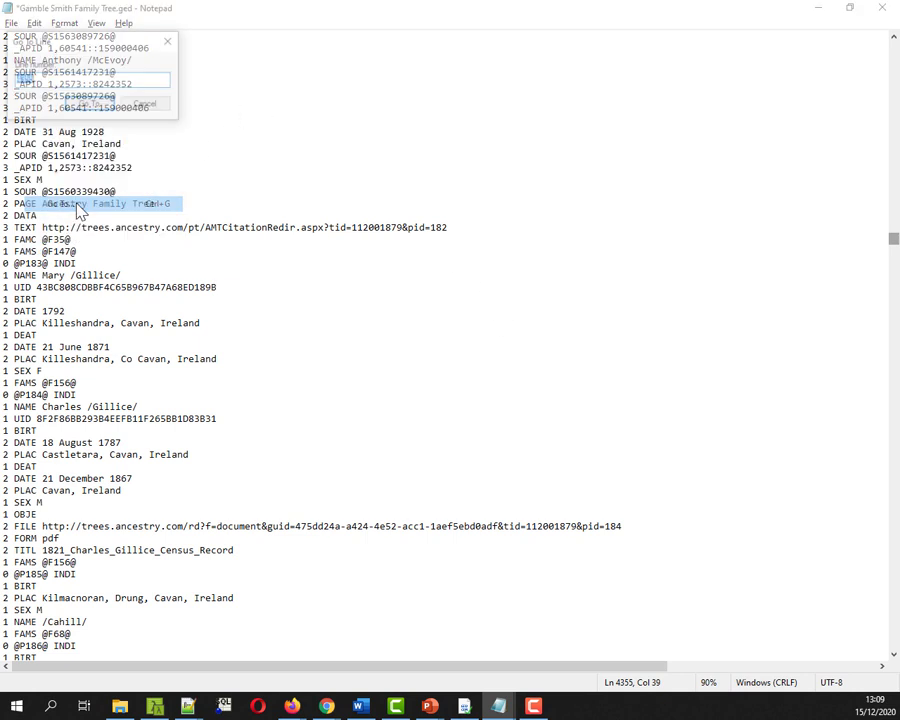
{"action": "type", "text": "123"}
{"action": "key", "text": "Return"}
Select the flagged 1911 date and the person's given name on the NAME line
{"action": "scroll", "coordinate": [311, 494], "scroll_direction": "up", "scroll_amount": 10}
{"action": "left_click_drag", "start_coordinate": [42, 383], "coordinate": [110, 384]}
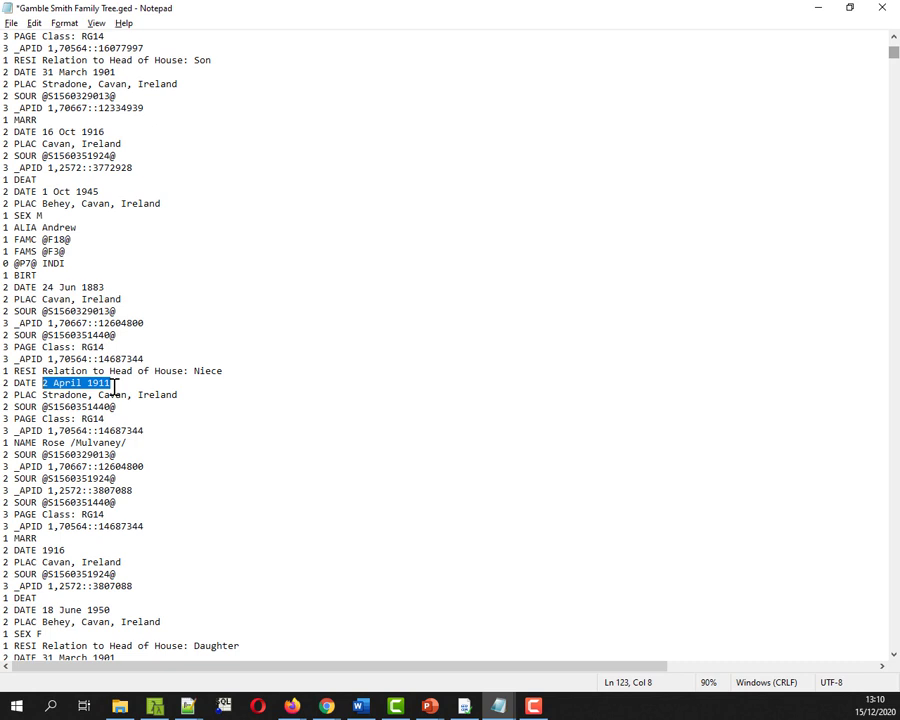
{"action": "scroll", "coordinate": [48, 67], "scroll_direction": "up", "scroll_amount": 3}
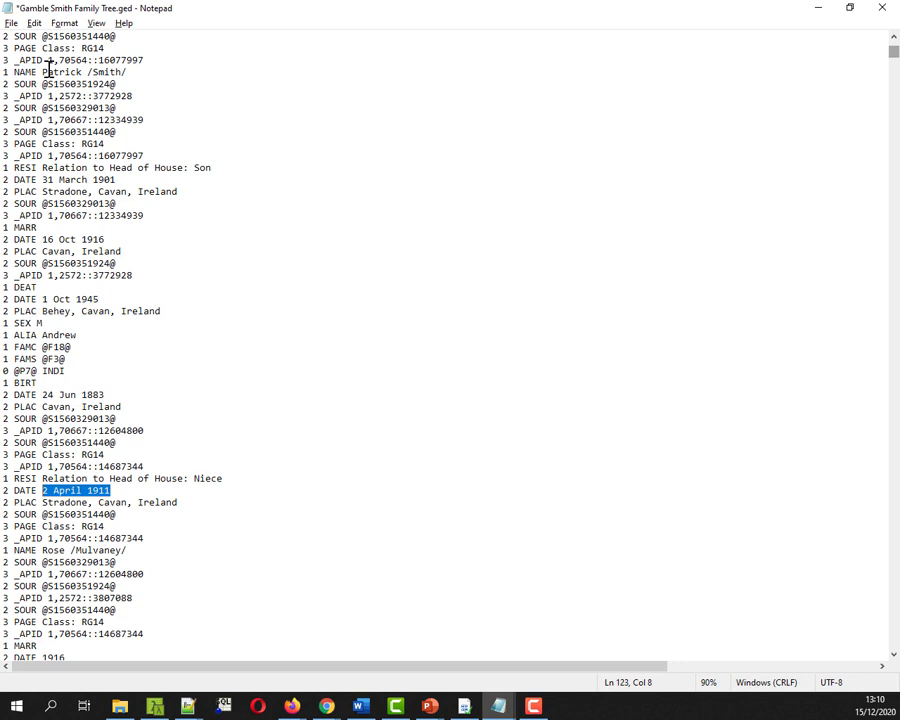
{"action": "left_click_drag", "start_coordinate": [42, 72], "coordinate": [83, 72]}
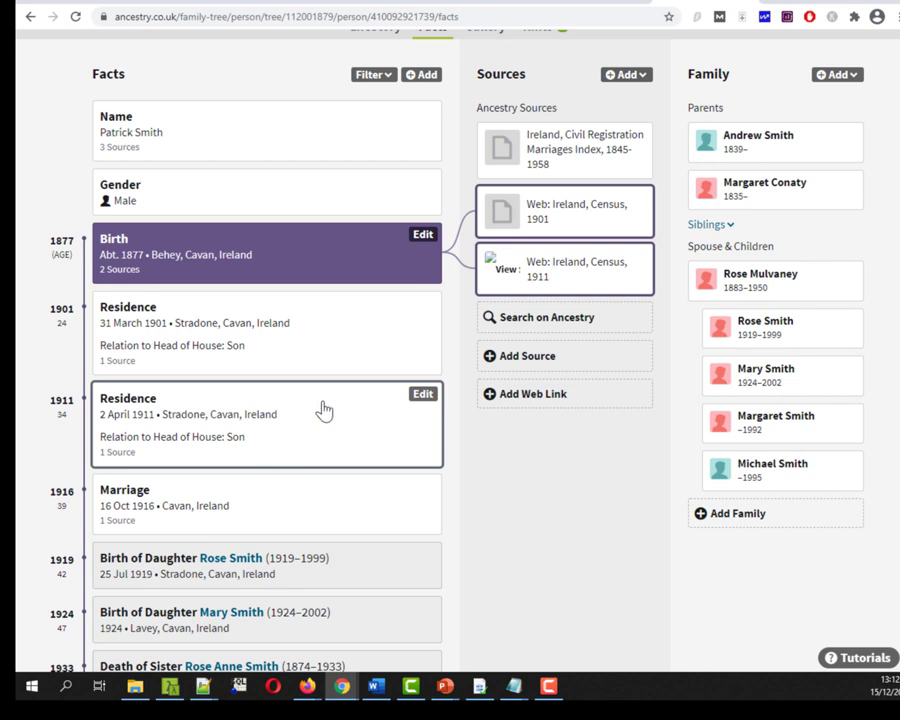
{"action": "scroll", "coordinate": [321, 410], "scroll_direction": "up", "scroll_amount": 1}
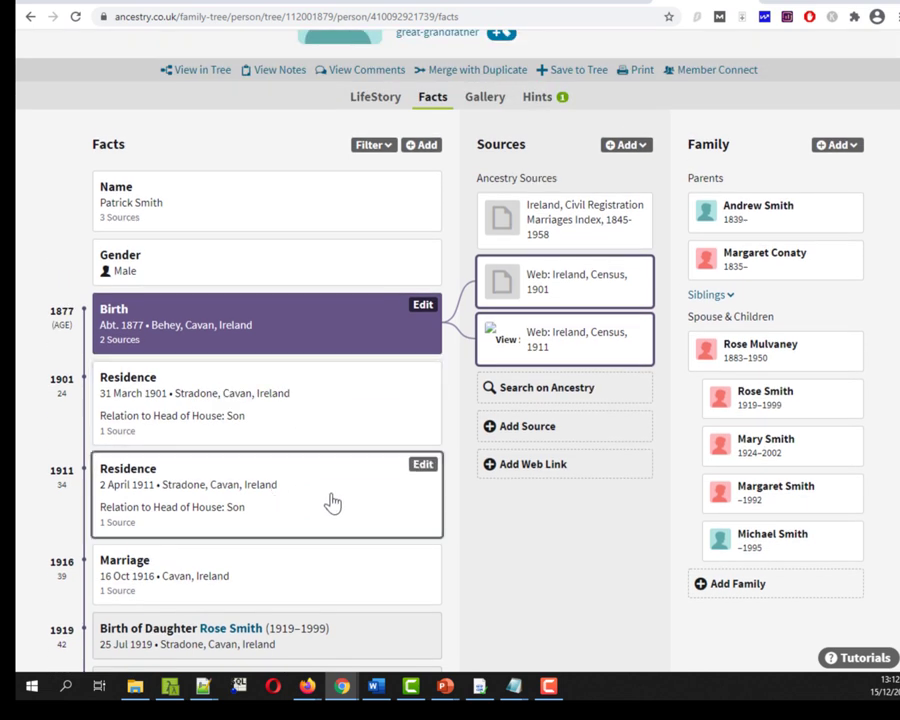
{"action": "left_click", "coordinate": [332, 502]}
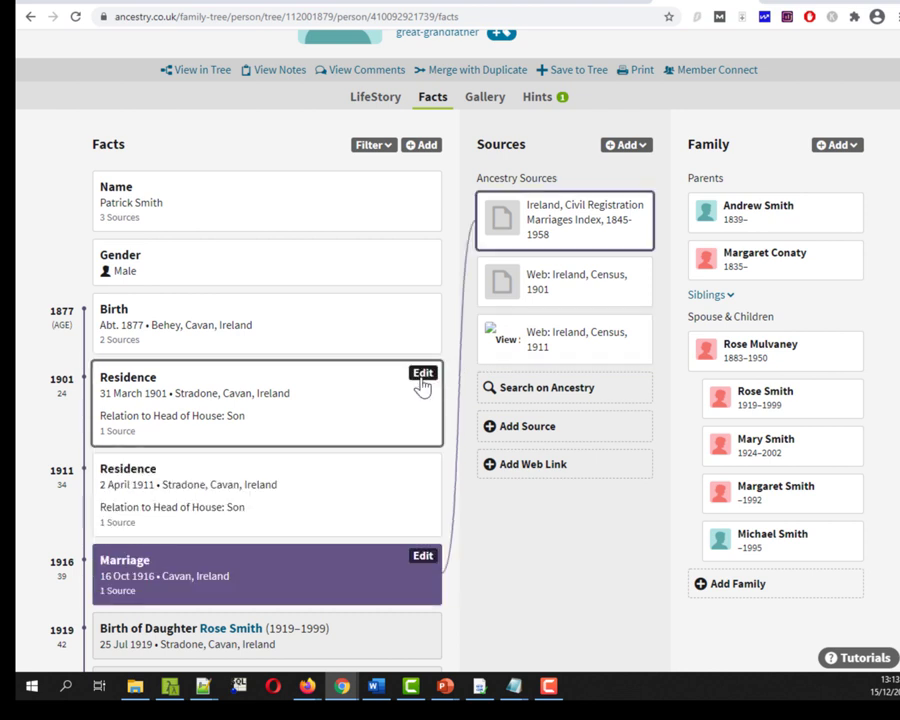
{"action": "left_click", "coordinate": [421, 375]}
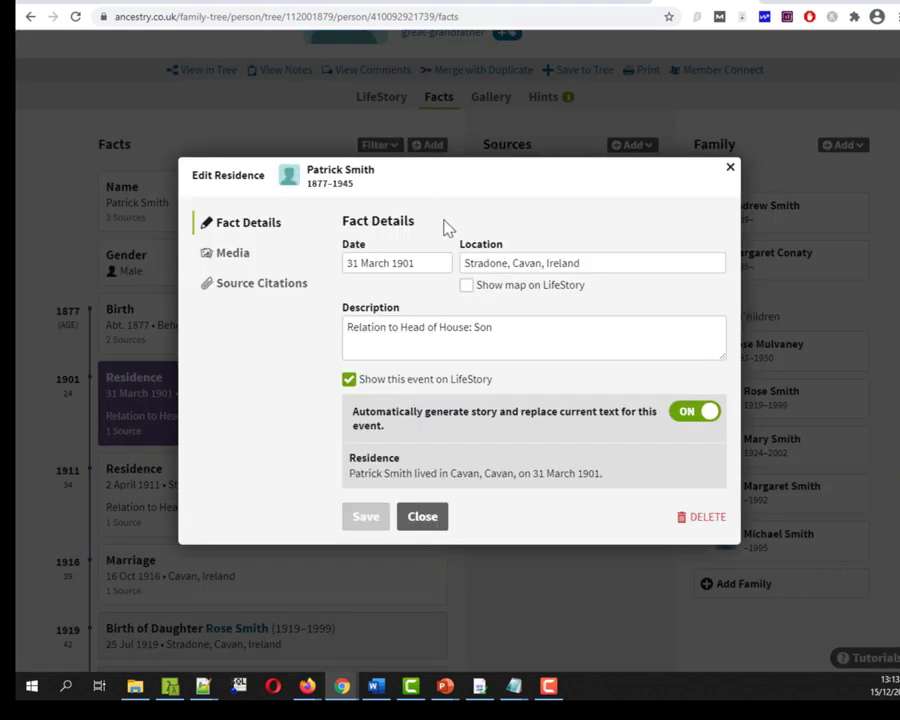
{"action": "left_click", "coordinate": [383, 263]}
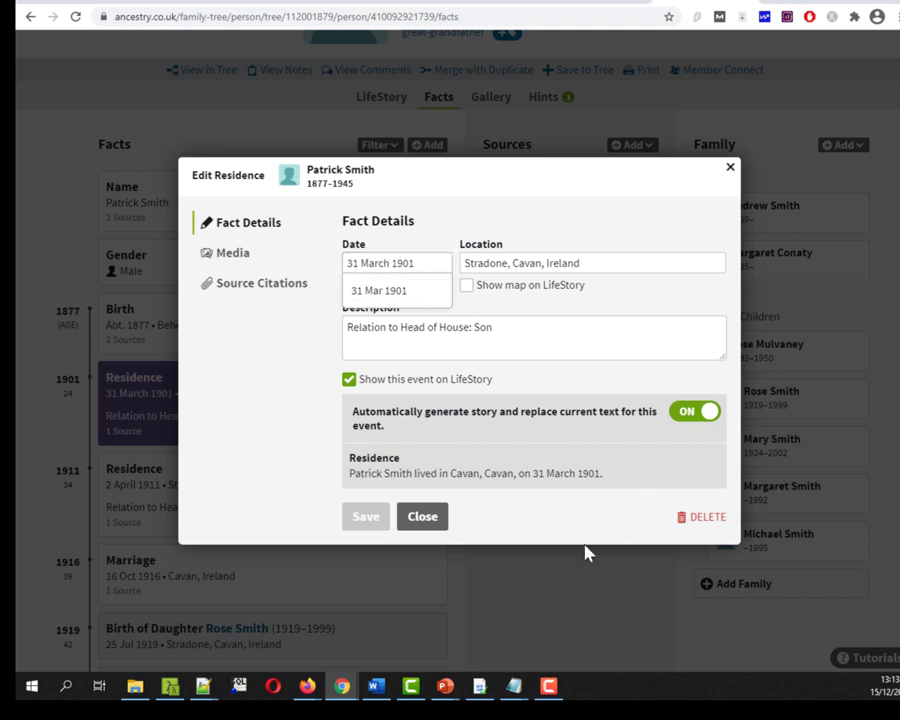
{"action": "left_click", "coordinate": [438, 532]}
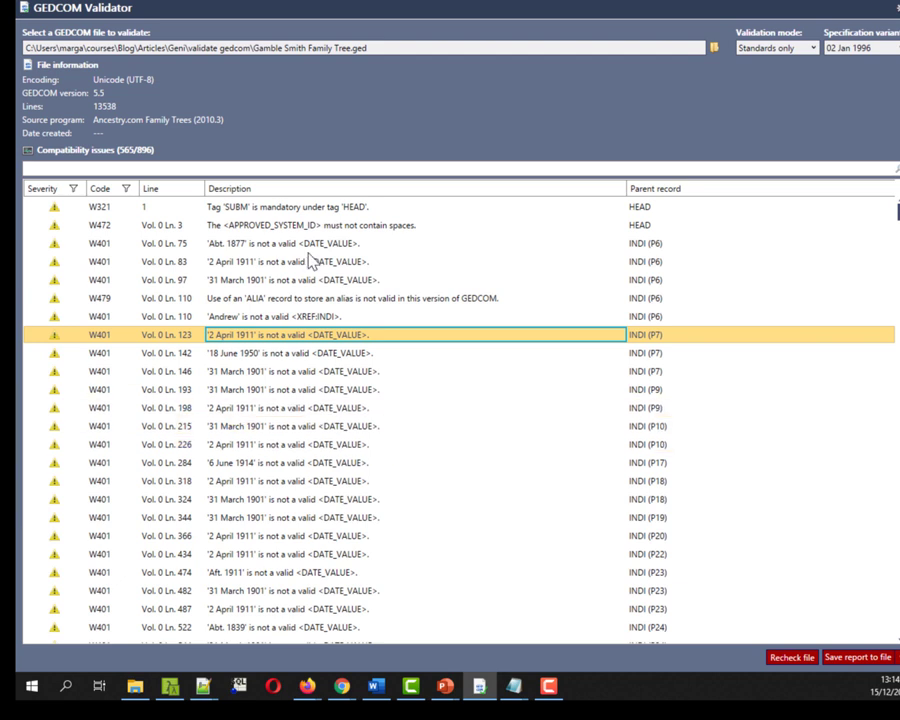
Select the W401 Ln 75 'Abt. 1877' warning, then switch back to the Ancestry facts page
{"action": "left_click", "coordinate": [342, 248]}
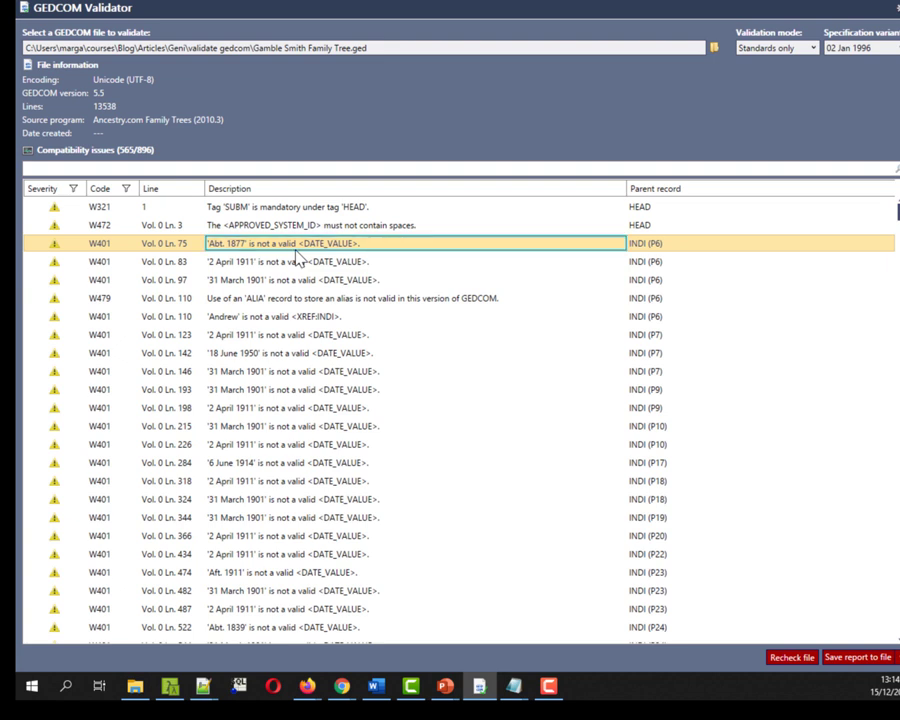
{"action": "key", "text": "alt+Tab"}
{"action": "scroll", "coordinate": [352, 328], "scroll_direction": "up", "scroll_amount": 3}
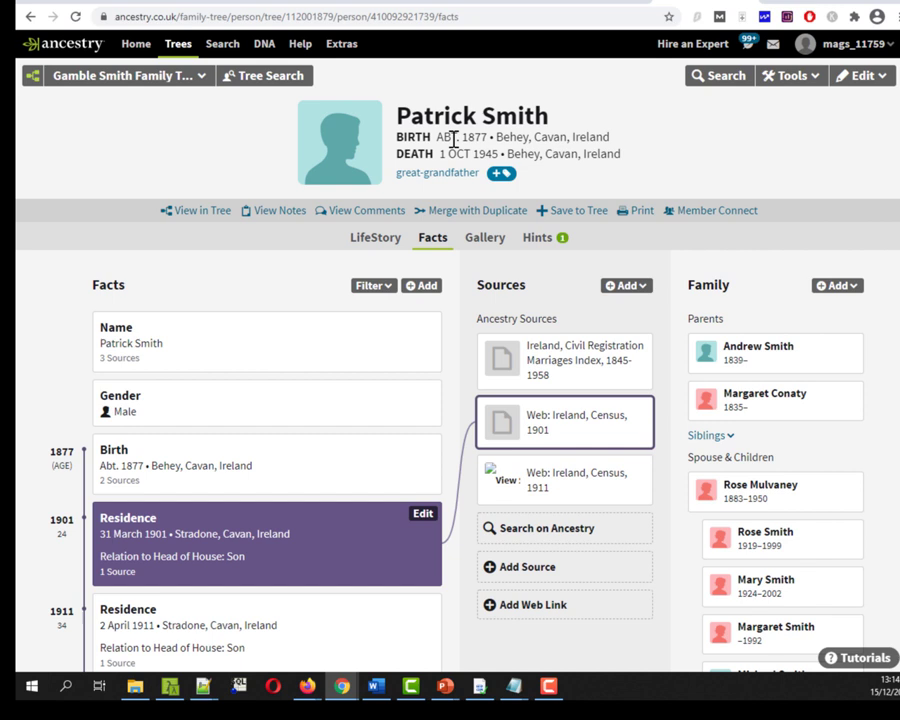
Switch Ancestry to the Experimental Tree
{"action": "left_click", "coordinate": [128, 75]}
{"action": "left_click", "coordinate": [128, 112]}
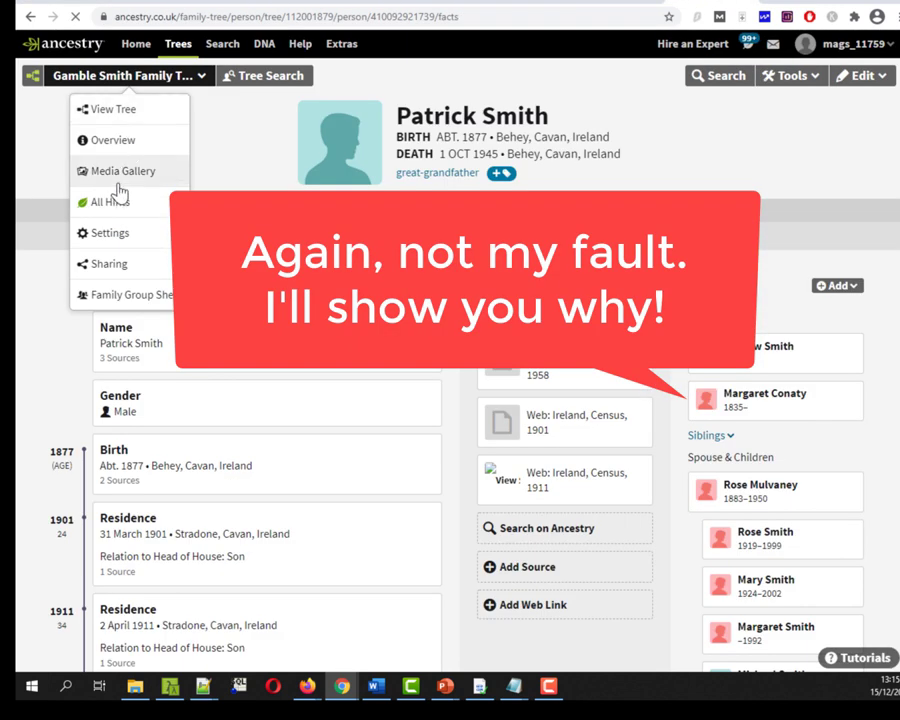
{"action": "left_click", "coordinate": [180, 46]}
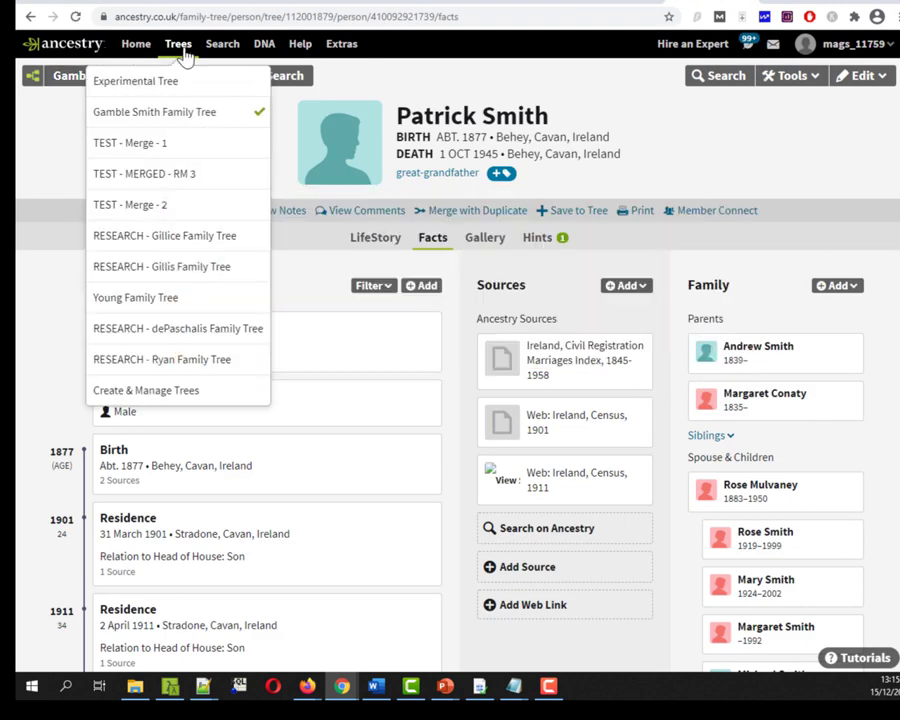
{"action": "left_click", "coordinate": [168, 86]}
Quick-edit the person's birth date as 'circa 1877', accepting the 'Abt. 1877' suggestion
{"action": "mouse_move", "coordinate": [445, 210]}
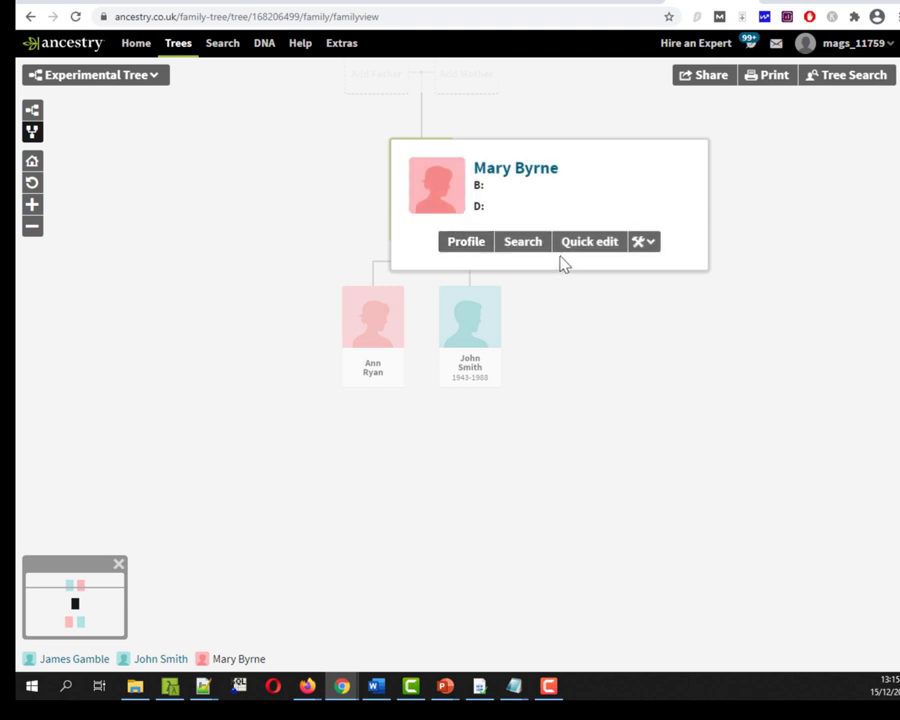
{"action": "left_click", "coordinate": [589, 245]}
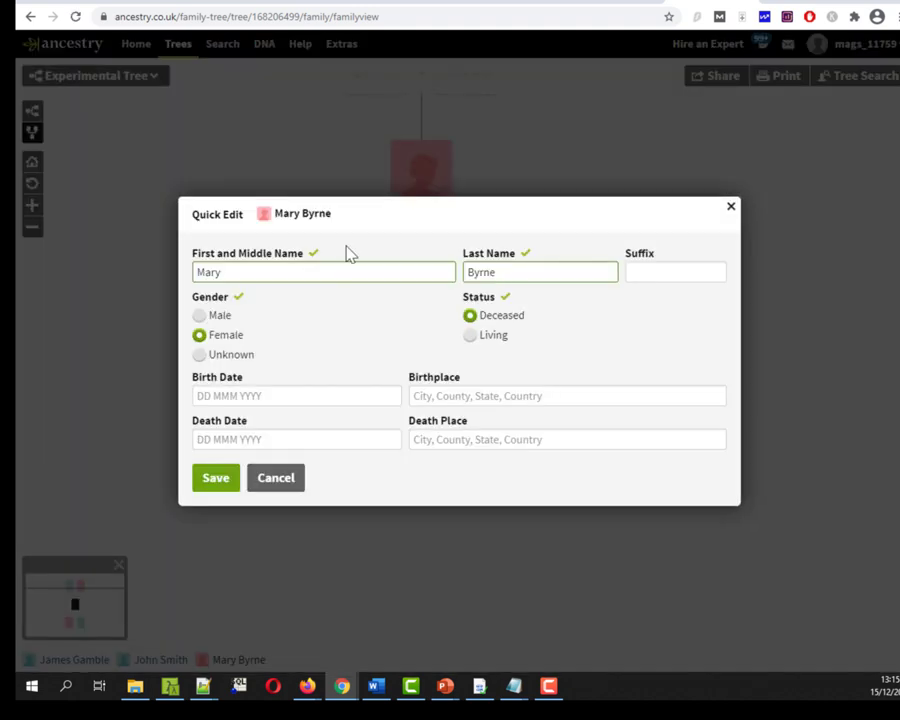
{"action": "left_click", "coordinate": [274, 393]}
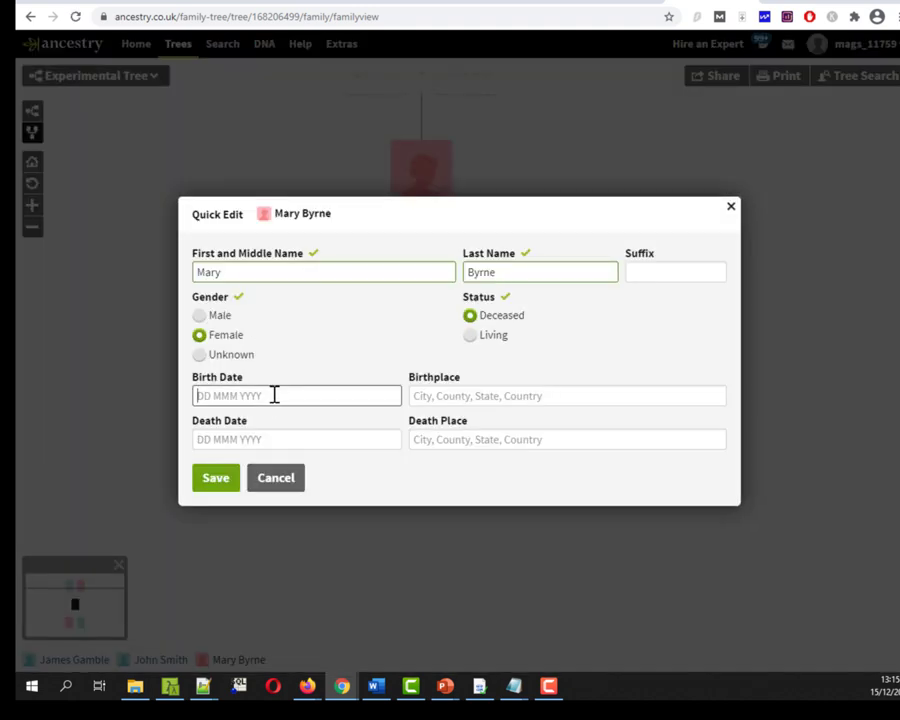
{"action": "type", "text": "about 187"}
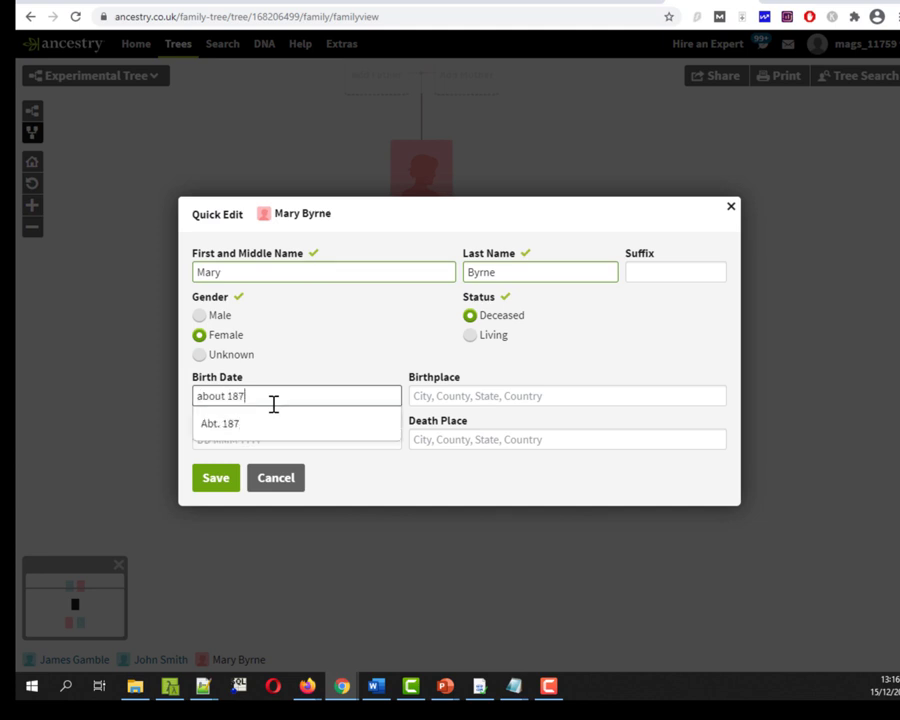
{"action": "type", "text": "7"}
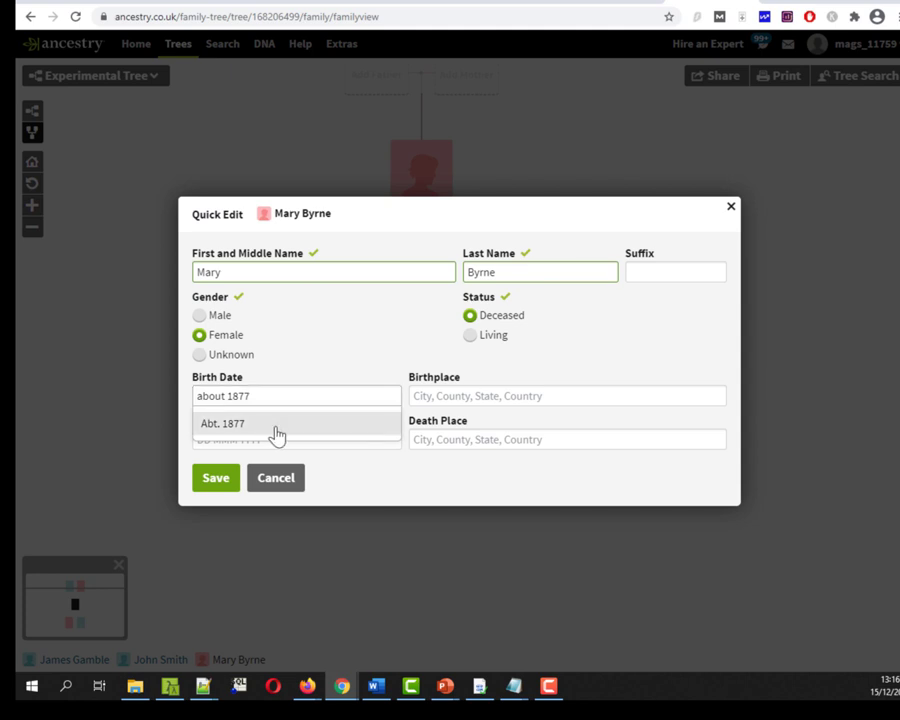
{"action": "left_click_drag", "start_coordinate": [252, 396], "coordinate": [161, 392]}
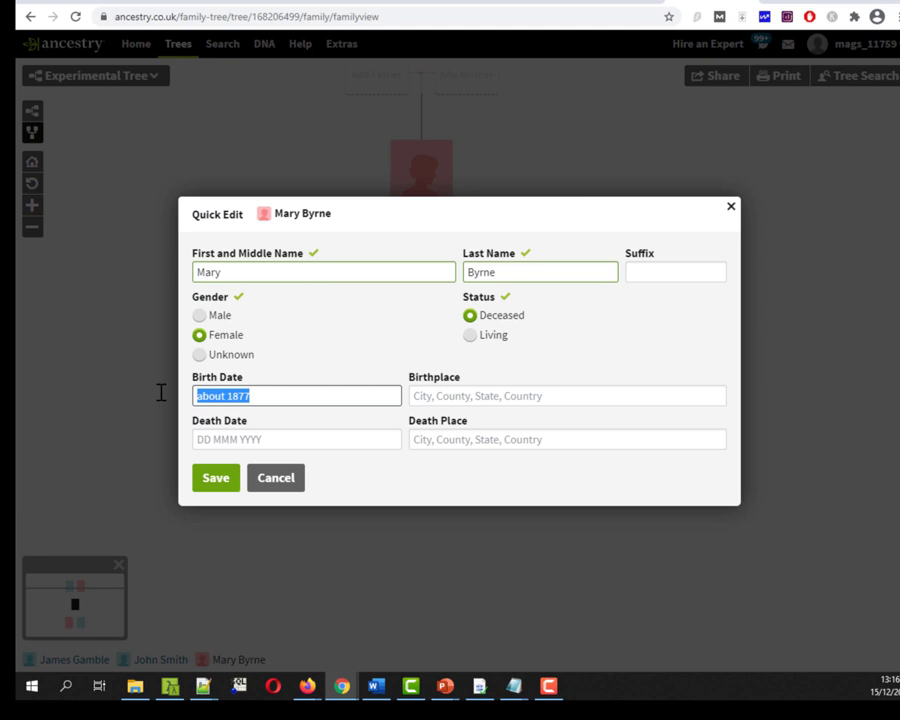
{"action": "type", "text": "circa "}
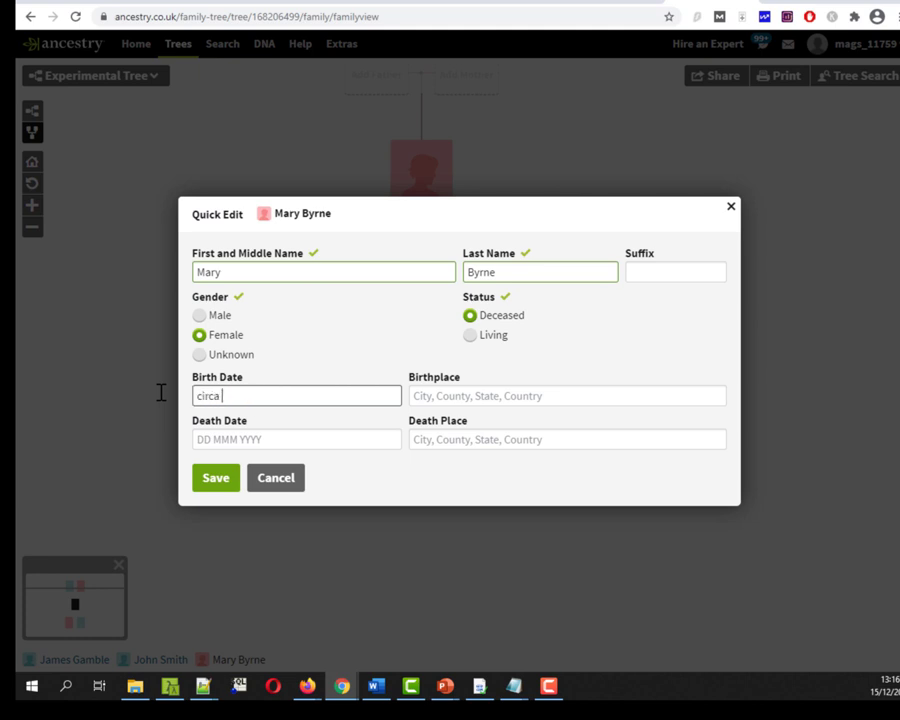
{"action": "type", "text": "1877"}
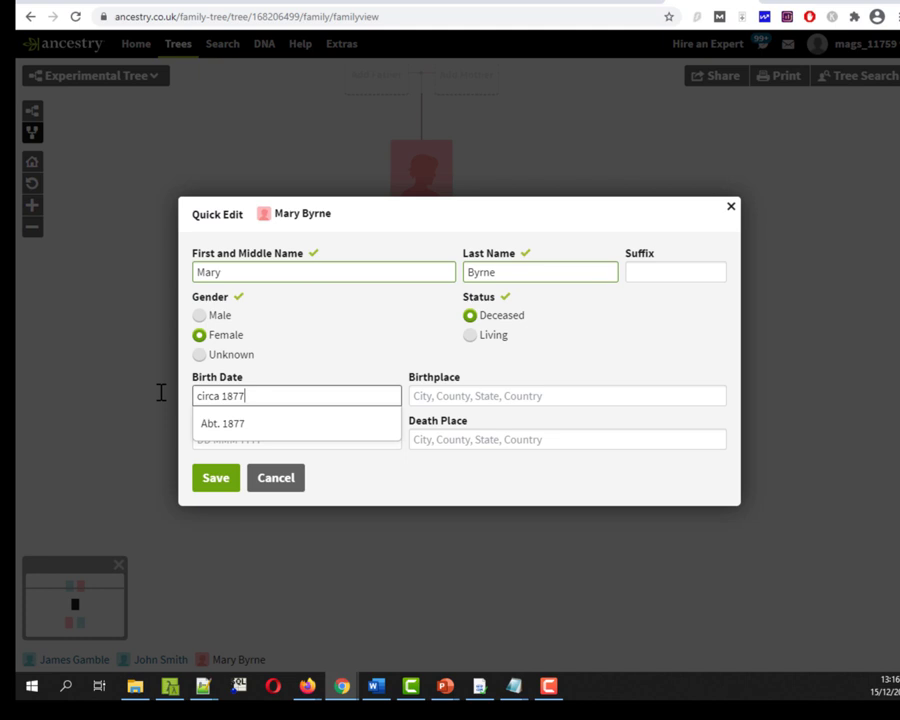
{"action": "left_click", "coordinate": [260, 430]}
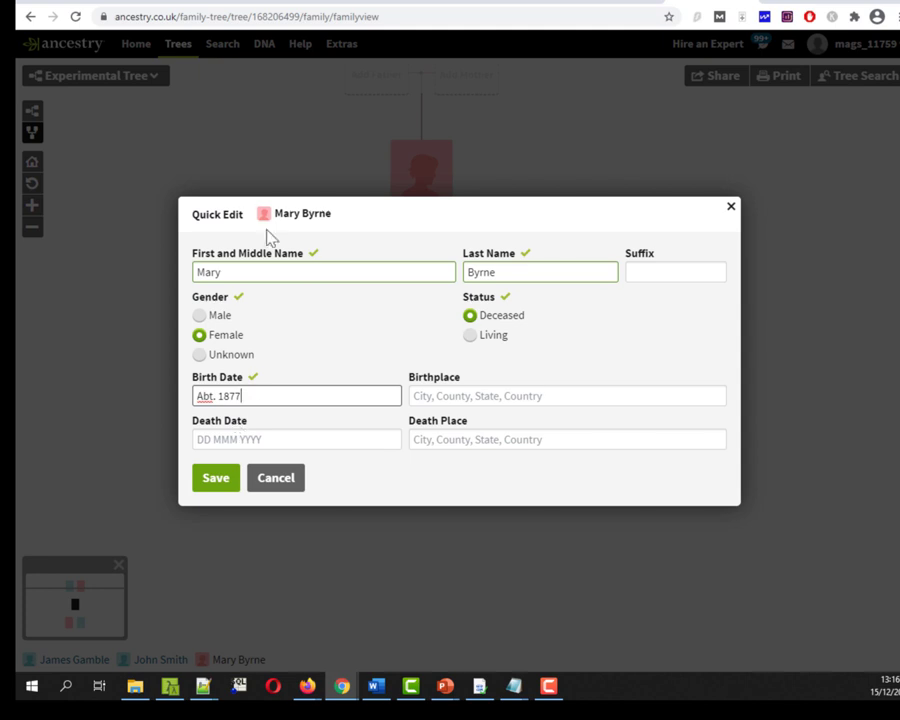
{"action": "left_click", "coordinate": [605, 5]}
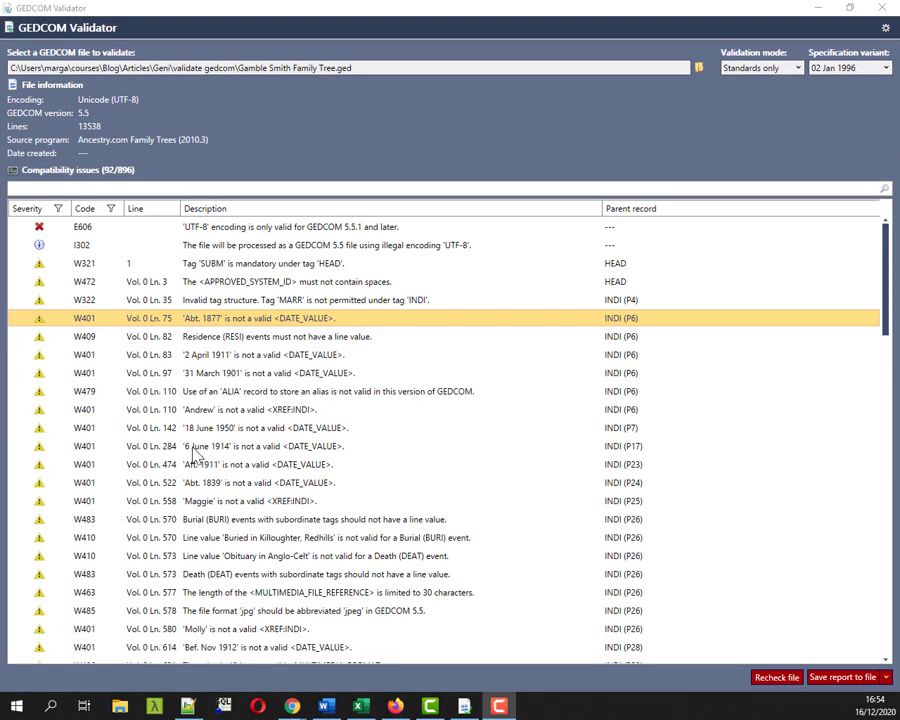
Hide all W401 invalid date warnings, leaving 31 of 896 issues
{"action": "left_click", "coordinate": [115, 320]}
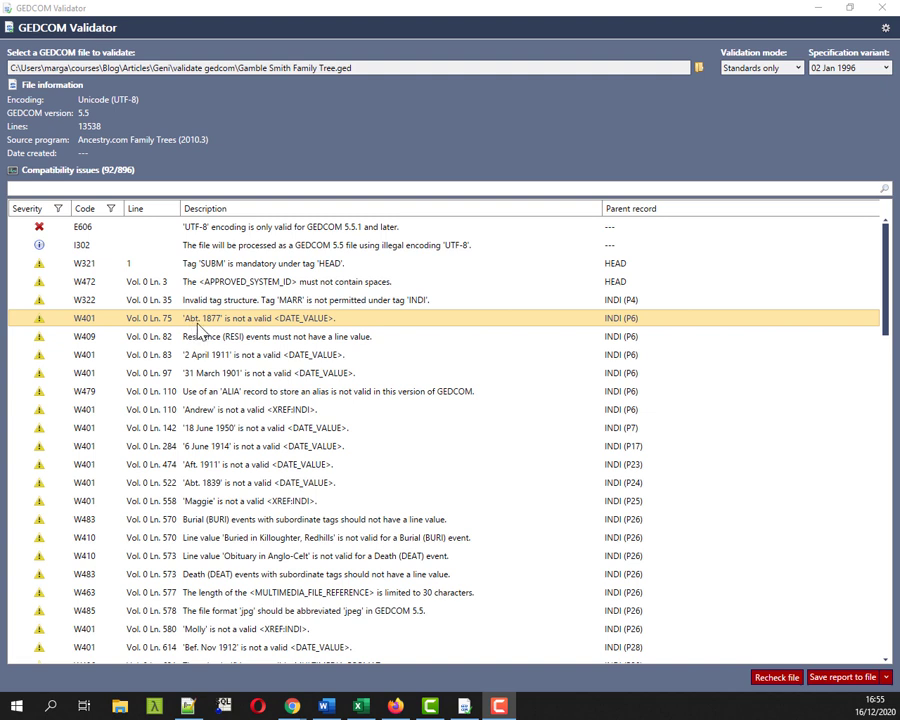
{"action": "left_click", "coordinate": [213, 358]}
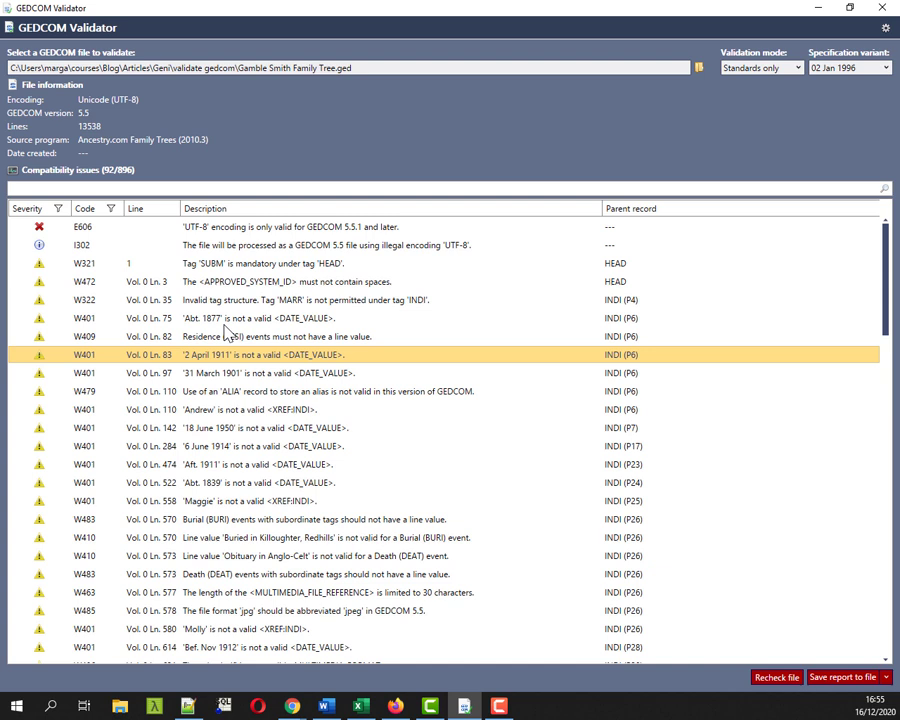
{"action": "left_click", "coordinate": [225, 326]}
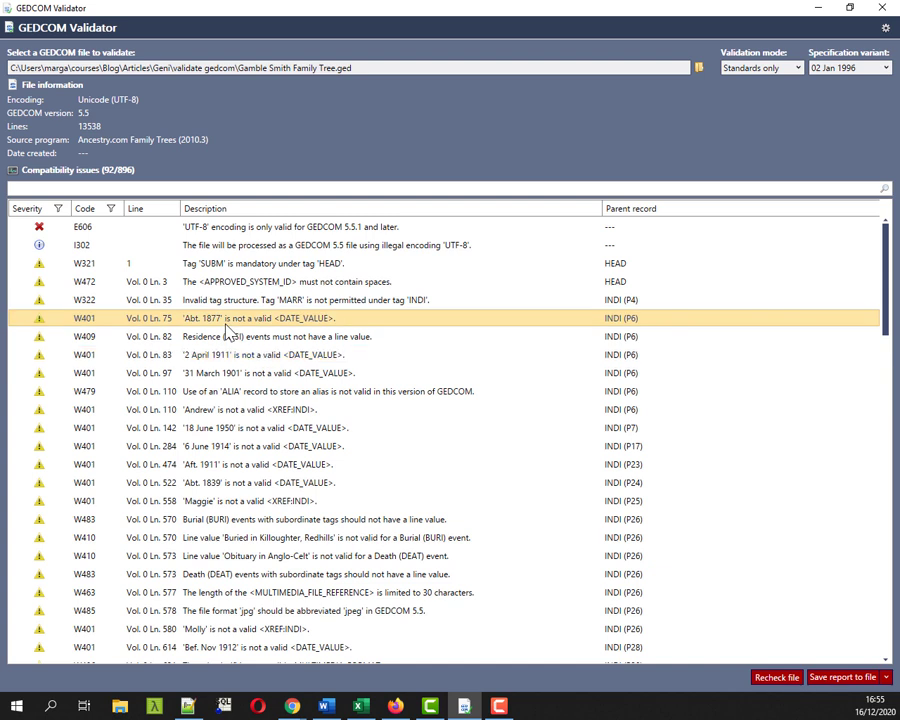
{"action": "right_click", "coordinate": [377, 327]}
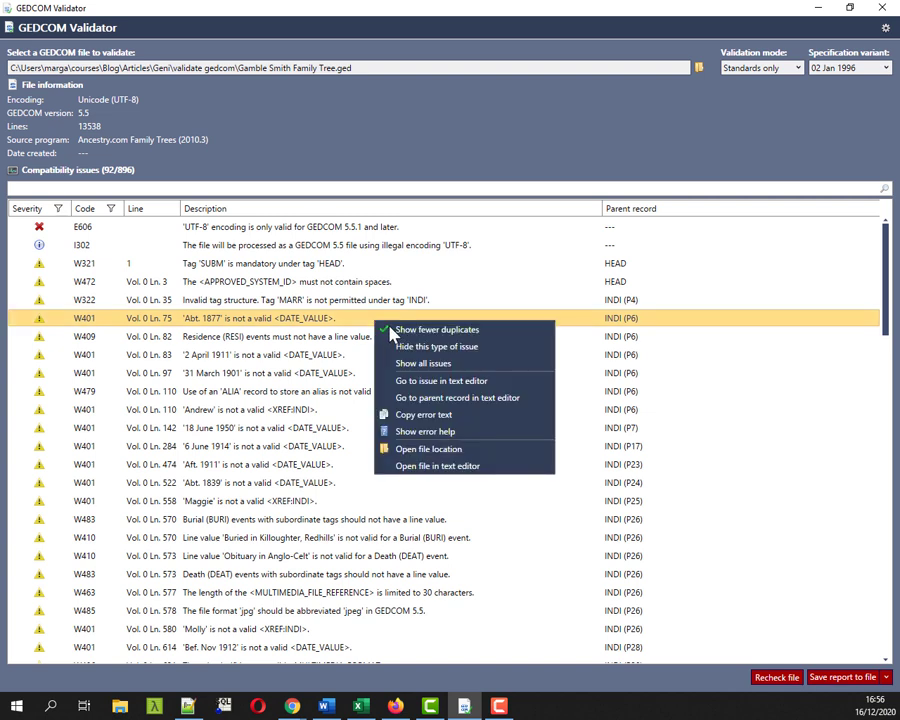
{"action": "left_click", "coordinate": [404, 347]}
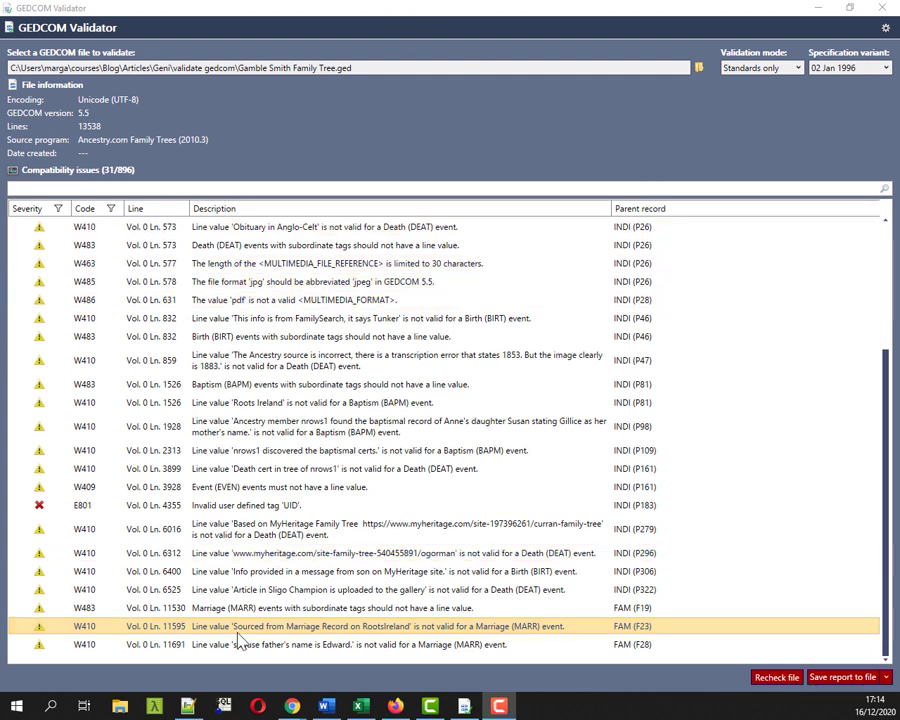
Open the RootsIreland marriage warning in Notepad and jump to line 11595
{"action": "right_click", "coordinate": [318, 627]}
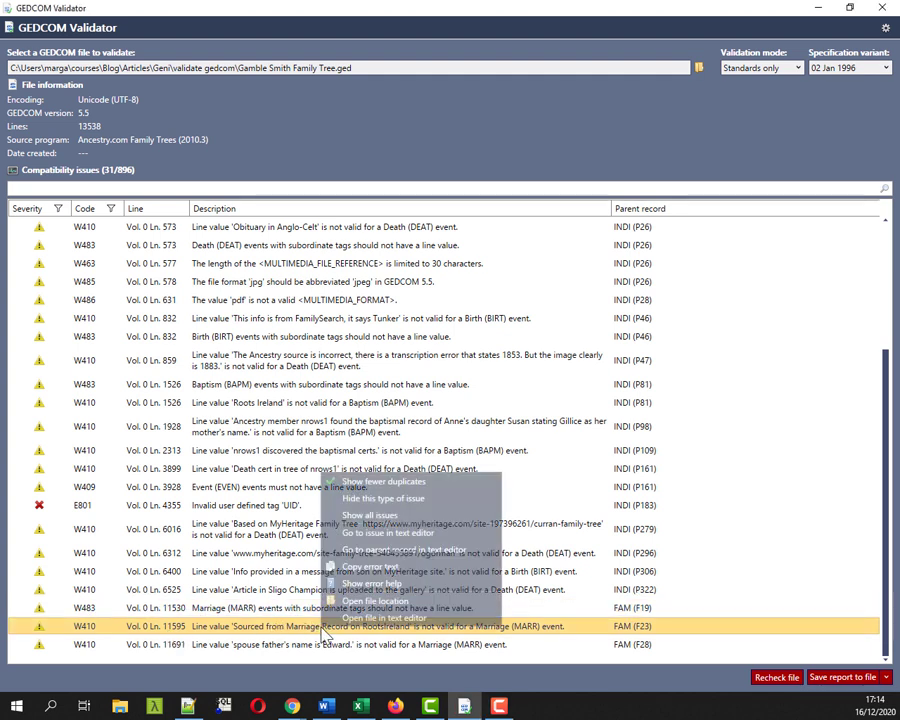
{"action": "left_click", "coordinate": [405, 540]}
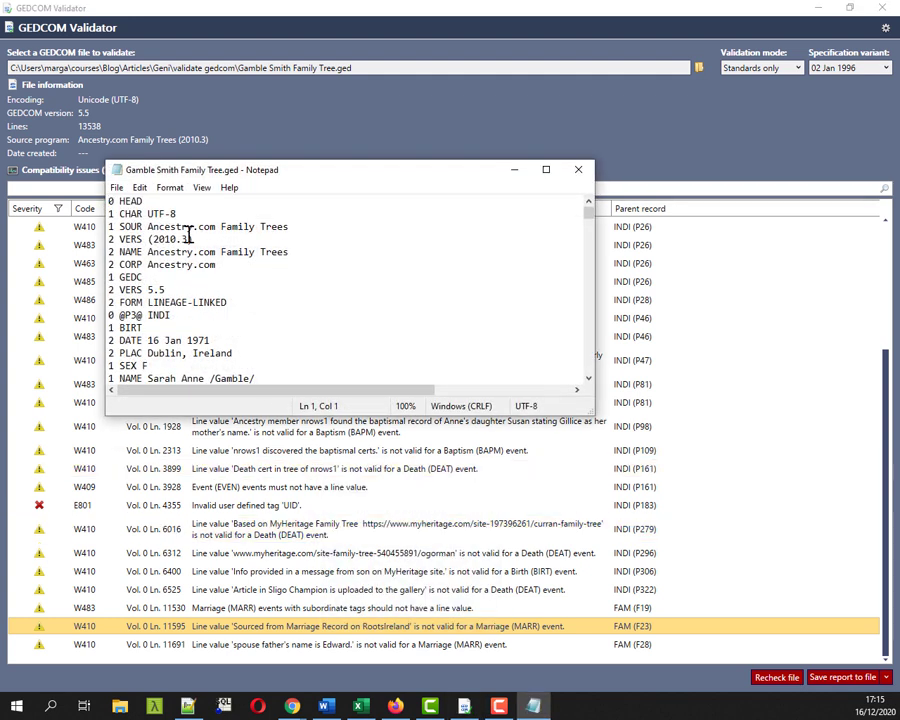
{"action": "left_click", "coordinate": [140, 188]}
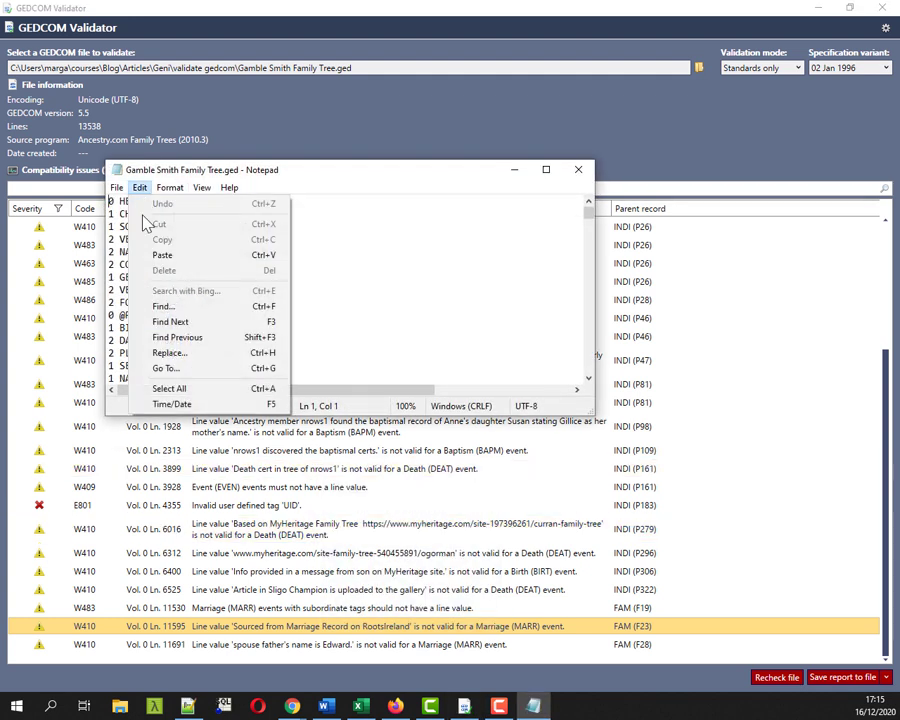
{"action": "left_click", "coordinate": [178, 368]}
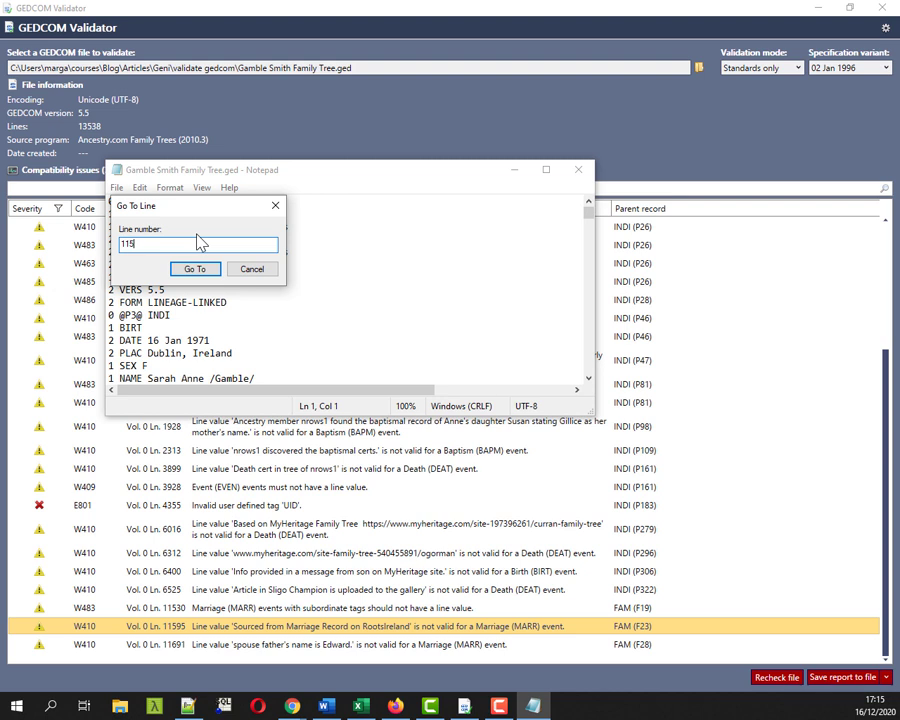
{"action": "type", "text": "11595"}
{"action": "key", "text": "Return"}
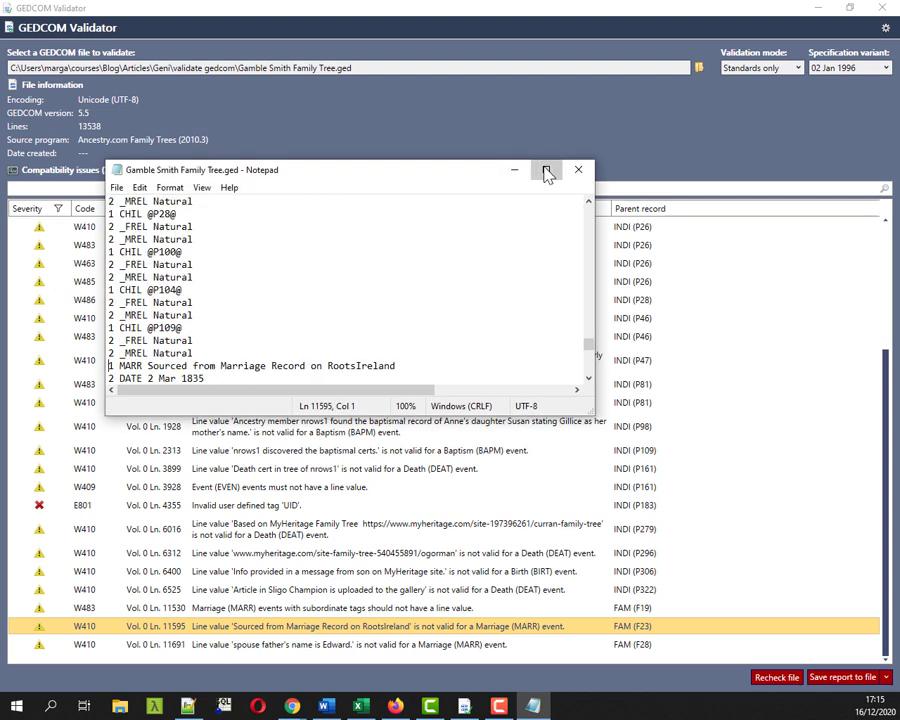
Maximize Notepad and select the RootsIreland marriage description text
{"action": "left_click", "coordinate": [546, 169]}
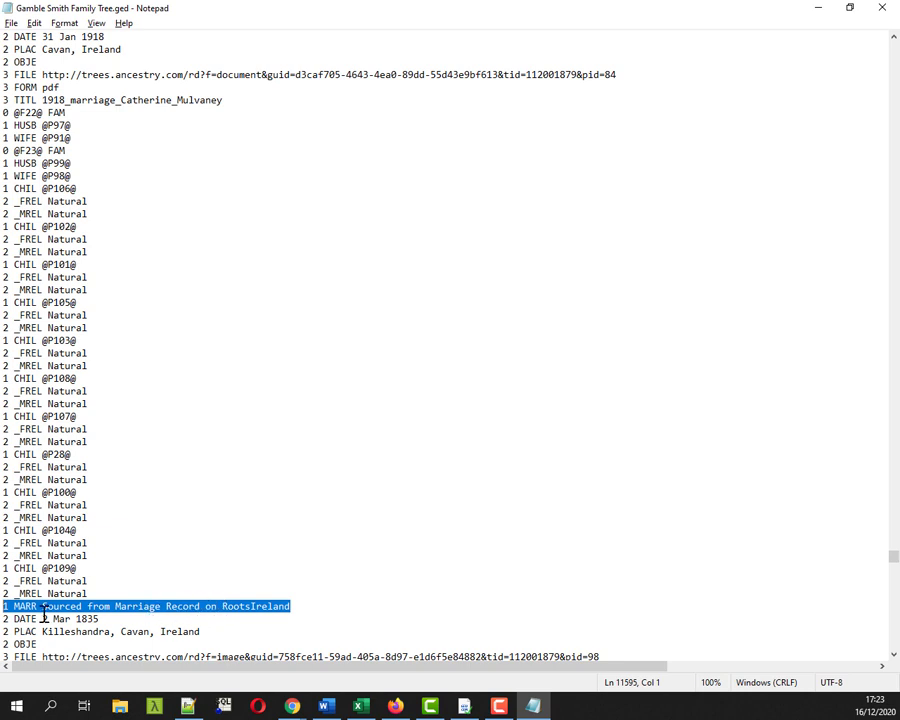
{"action": "scroll", "coordinate": [320, 609], "scroll_direction": "down", "scroll_amount": 1}
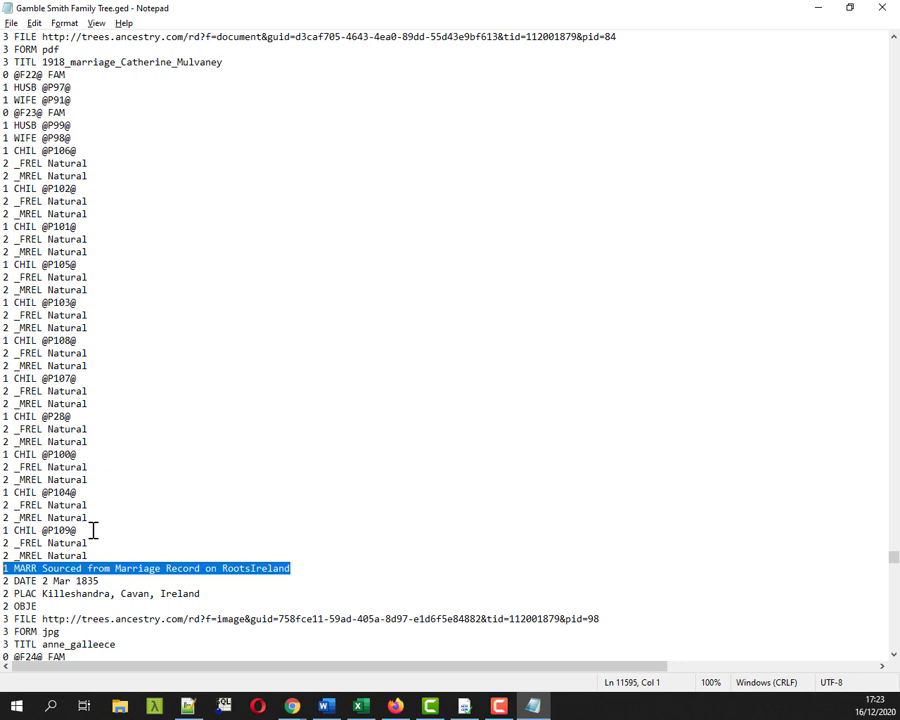
{"action": "left_click_drag", "start_coordinate": [94, 528], "coordinate": [4, 480]}
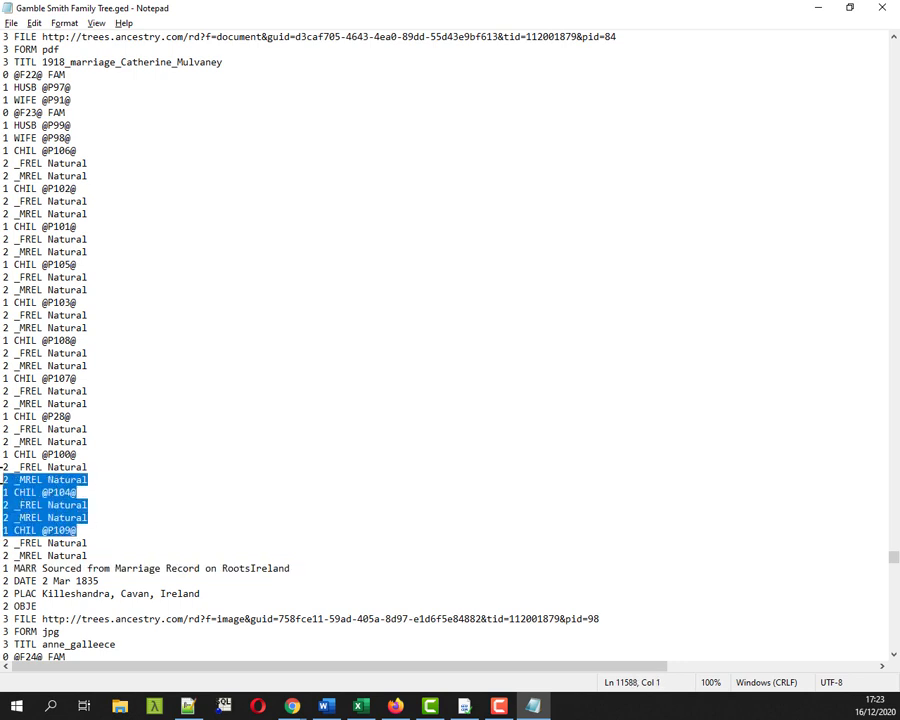
{"action": "left_click", "coordinate": [114, 518]}
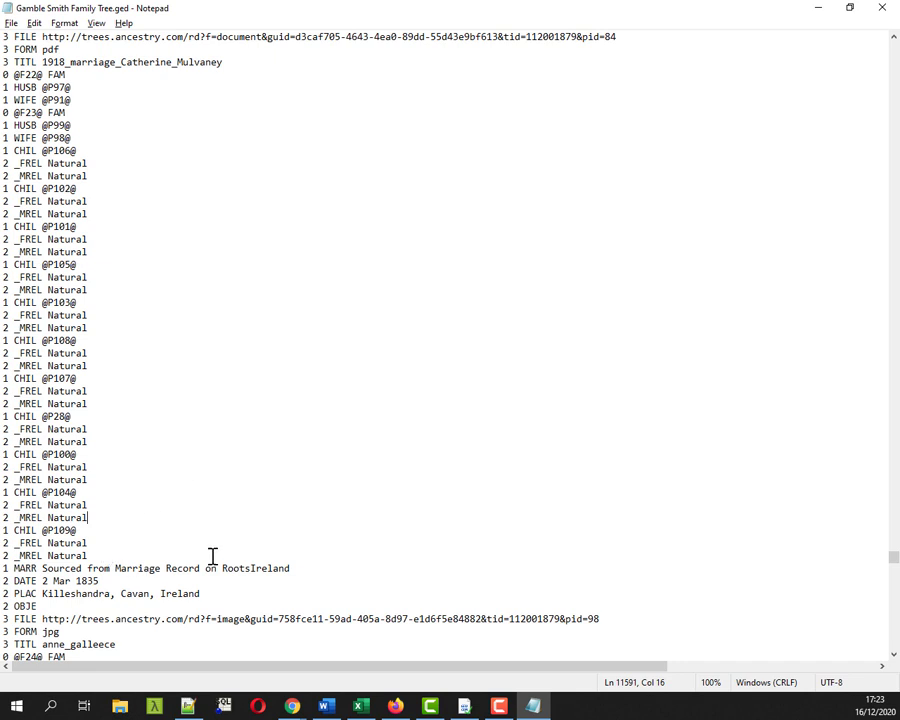
{"action": "left_click_drag", "start_coordinate": [299, 570], "coordinate": [4, 572]}
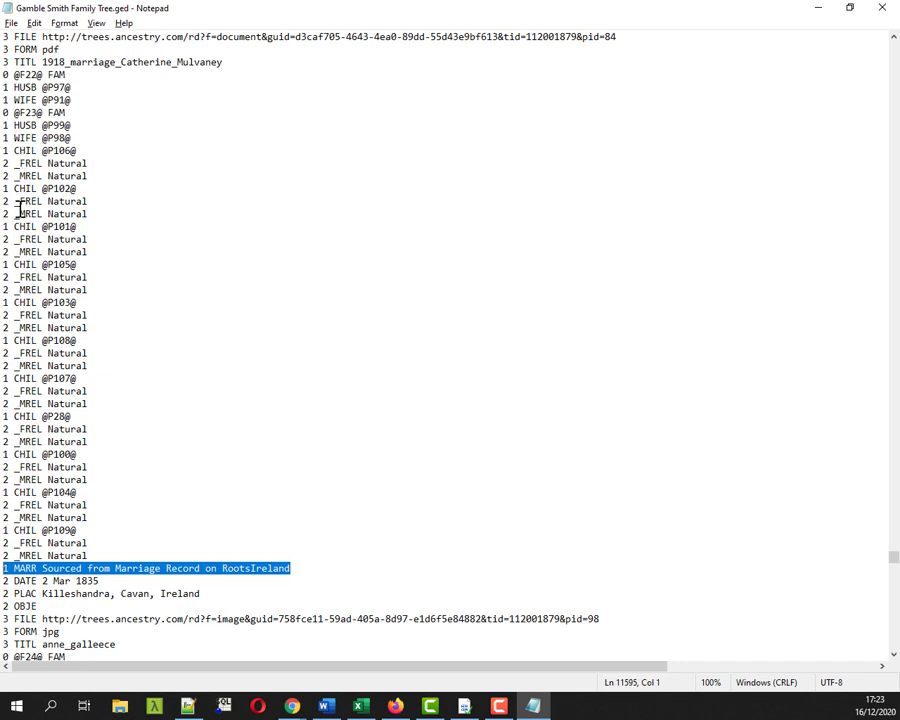
{"action": "left_click_drag", "start_coordinate": [70, 112], "coordinate": [1, 112]}
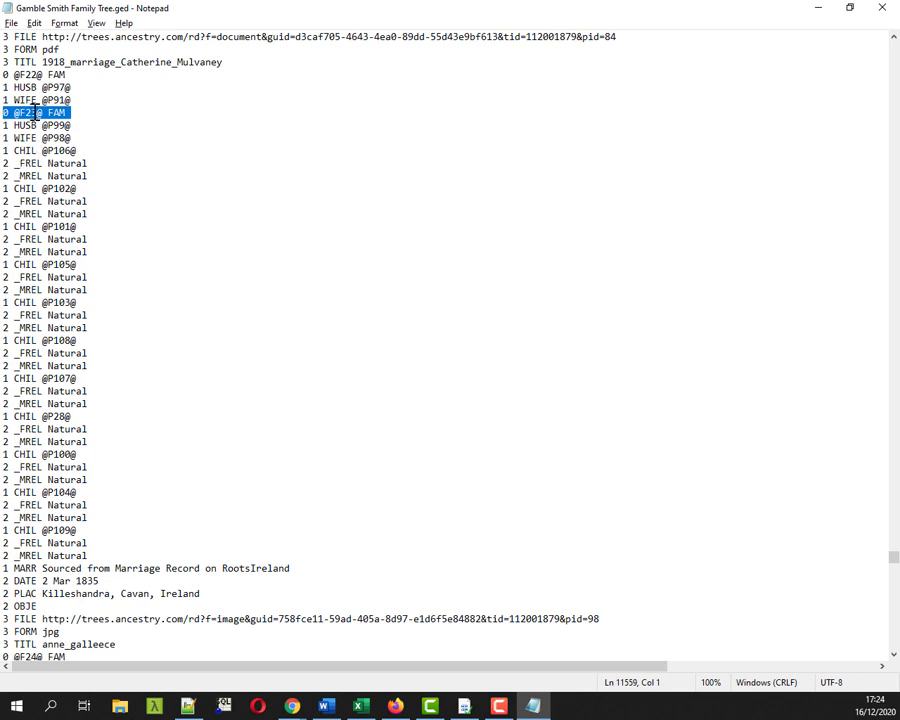
{"action": "left_click_drag", "start_coordinate": [42, 113], "coordinate": [18, 113]}
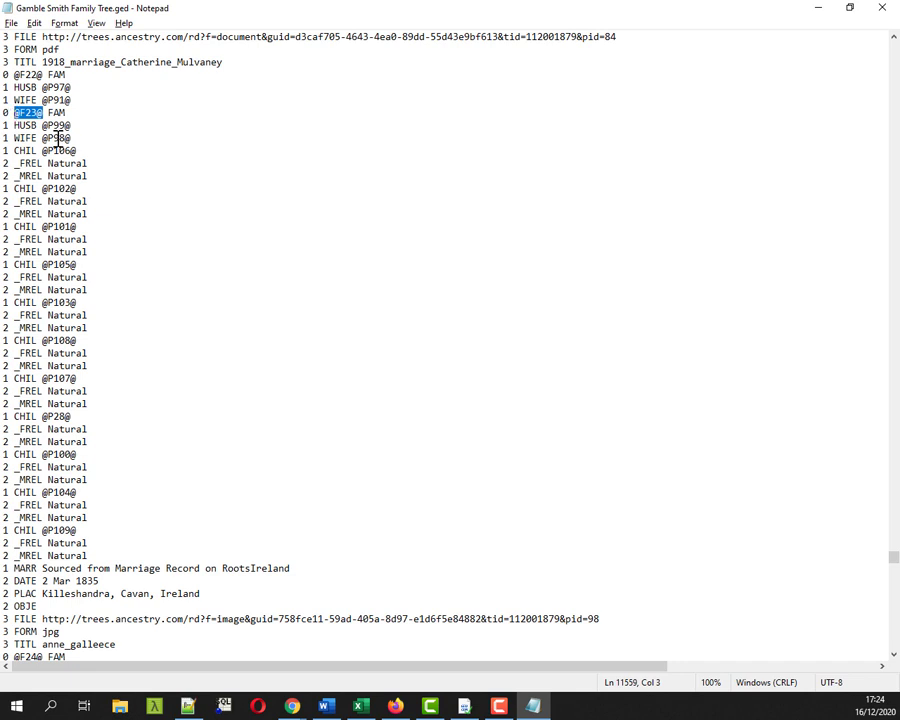
{"action": "left_click", "coordinate": [60, 138]}
{"action": "left_click_drag", "start_coordinate": [70, 138], "coordinate": [44, 138]}
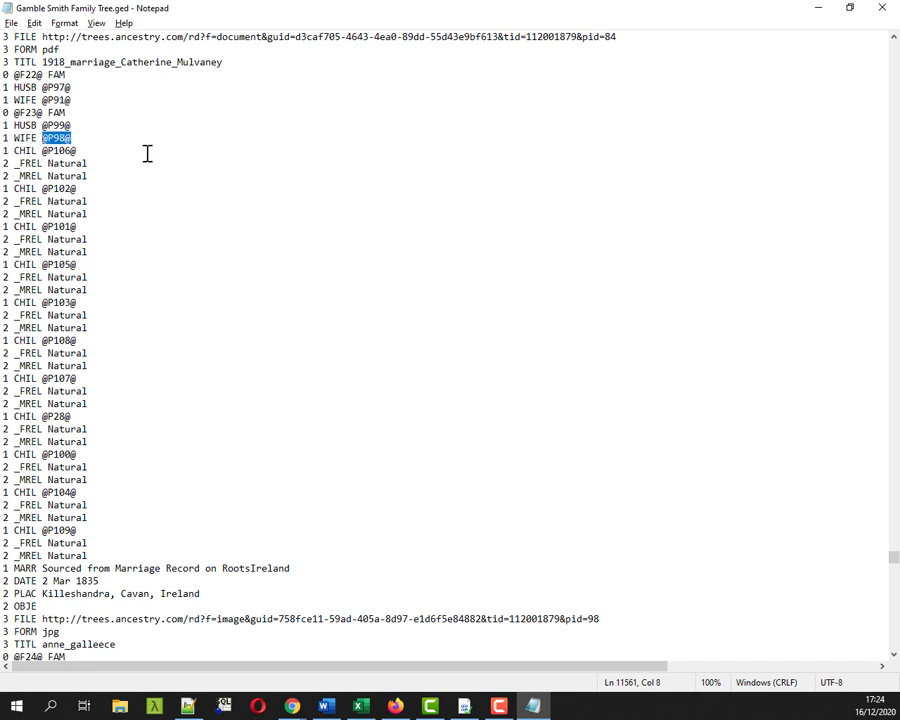
{"action": "left_click", "coordinate": [36, 24]}
{"action": "left_click", "coordinate": [64, 144]}
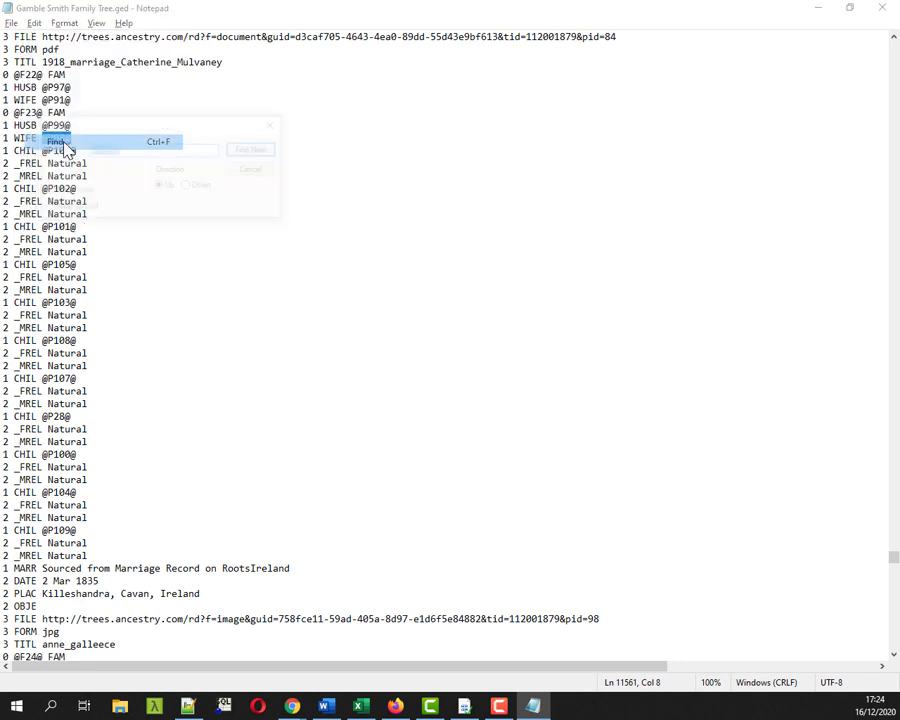
{"action": "left_click", "coordinate": [102, 150]}
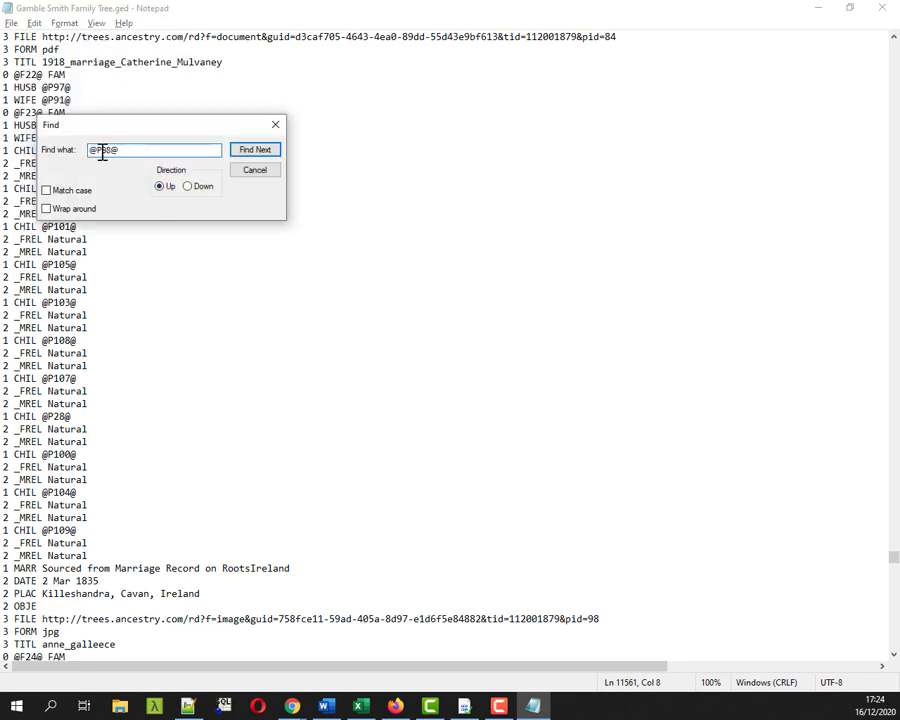
{"action": "left_click", "coordinate": [258, 152]}
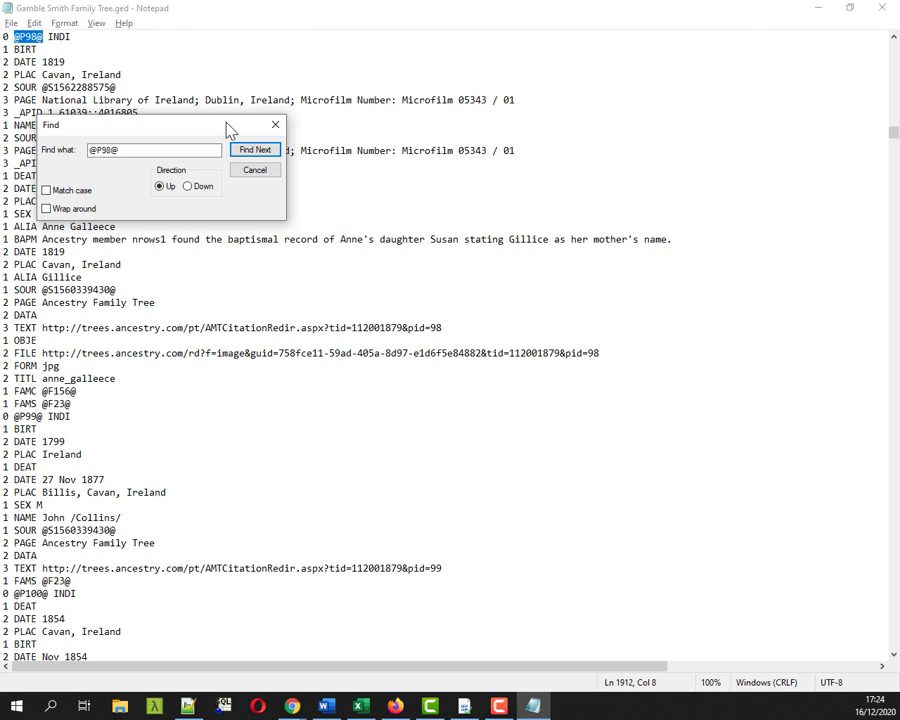
{"action": "left_click", "coordinate": [276, 125]}
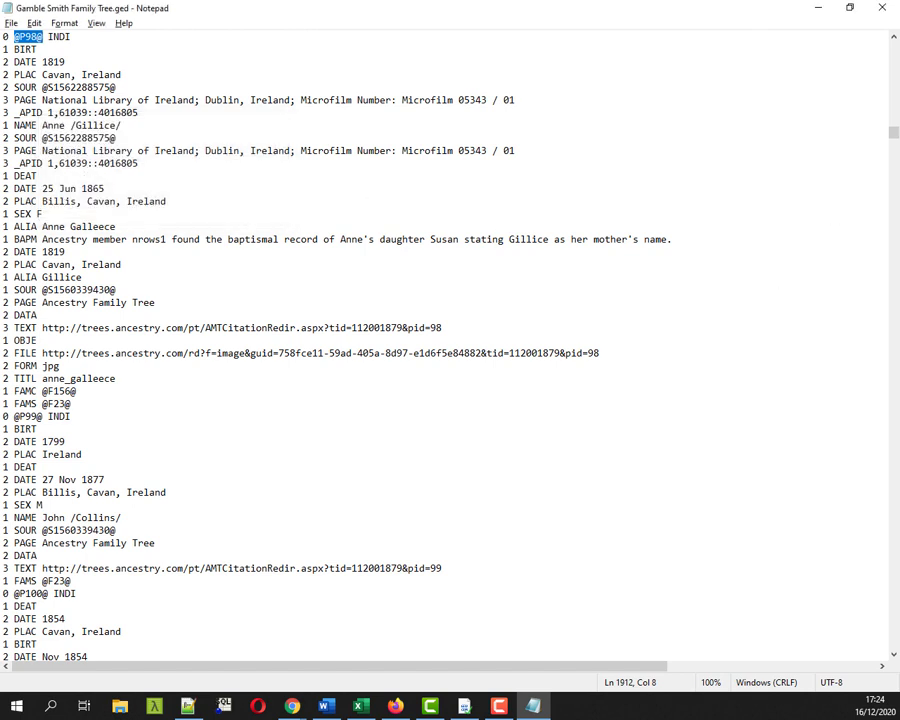
{"action": "left_click_drag", "start_coordinate": [78, 38], "coordinate": [4, 41]}
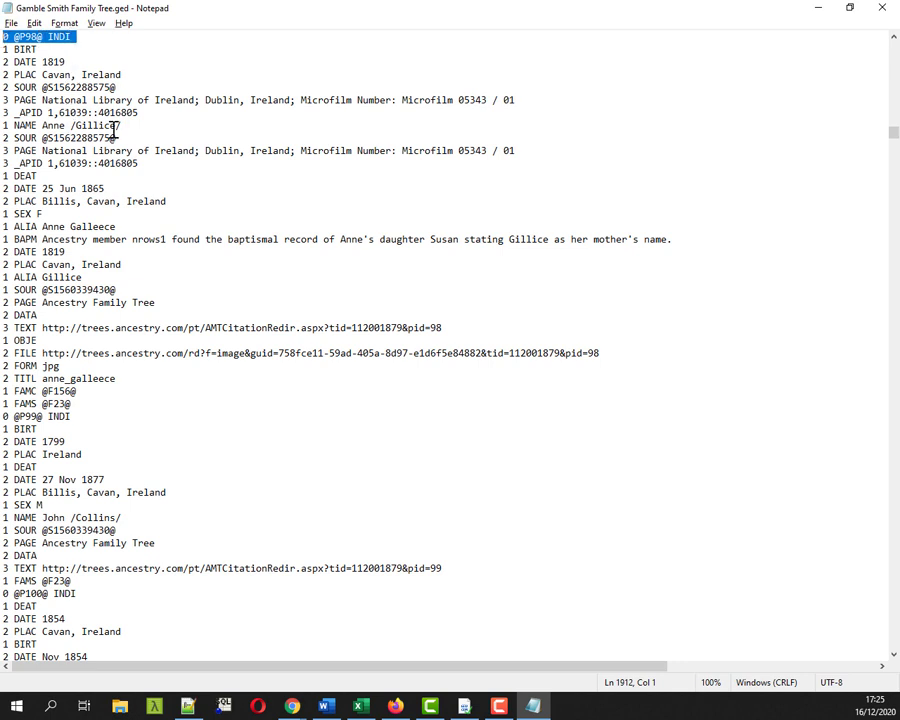
{"action": "left_click_drag", "start_coordinate": [123, 126], "coordinate": [78, 130]}
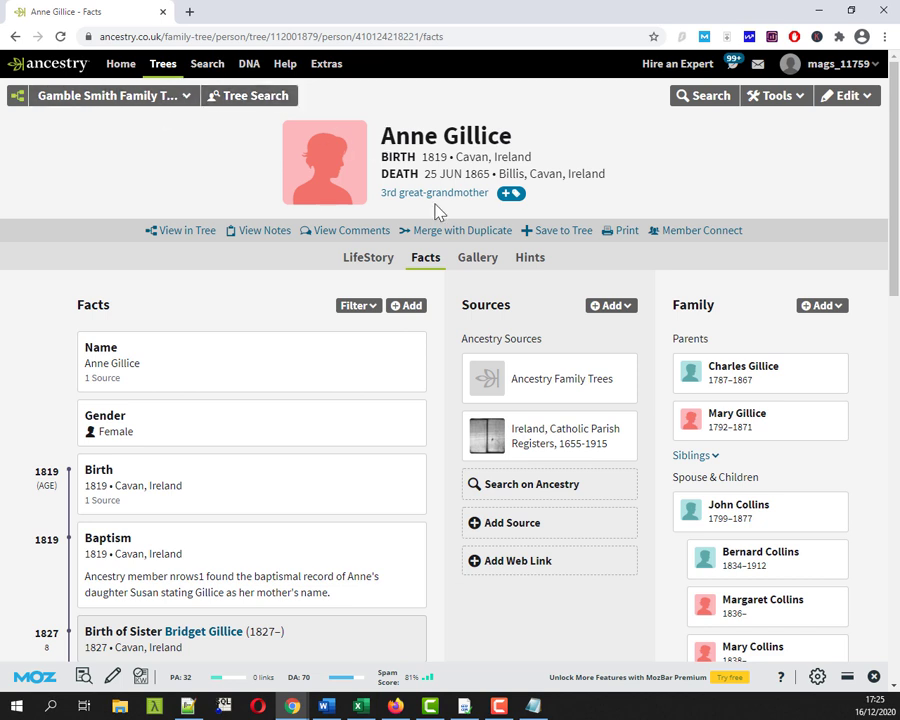
Review the Ancestry 1835 marriage fact's media, Killeshandra, Cavan, Ireland location and description
{"action": "scroll", "coordinate": [402, 428], "scroll_direction": "down", "scroll_amount": 3}
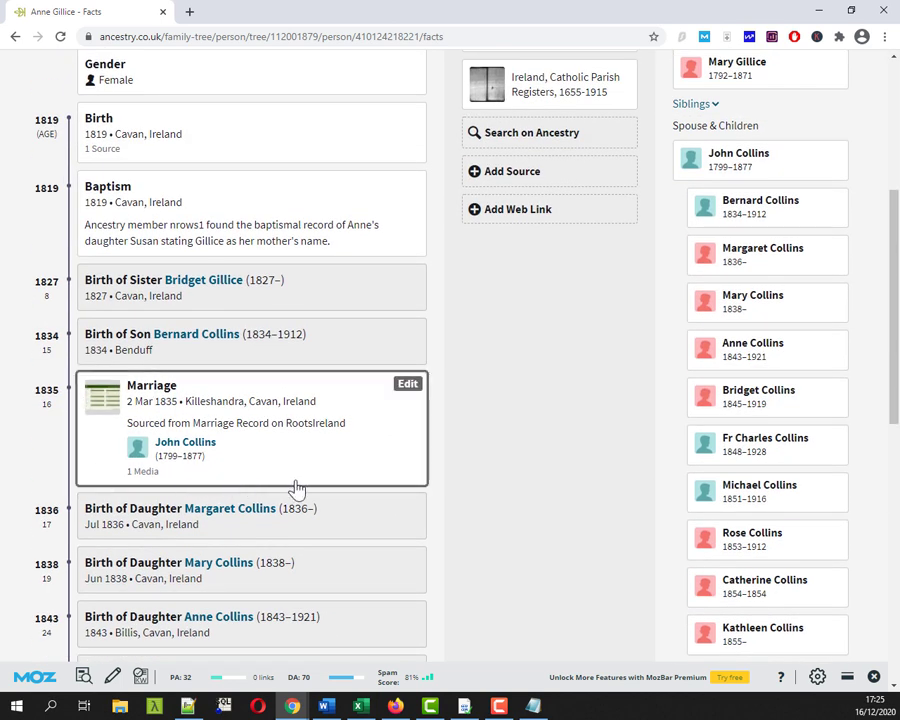
{"action": "scroll", "coordinate": [404, 448], "scroll_direction": "up", "scroll_amount": 1}
{"action": "left_click", "coordinate": [406, 457]}
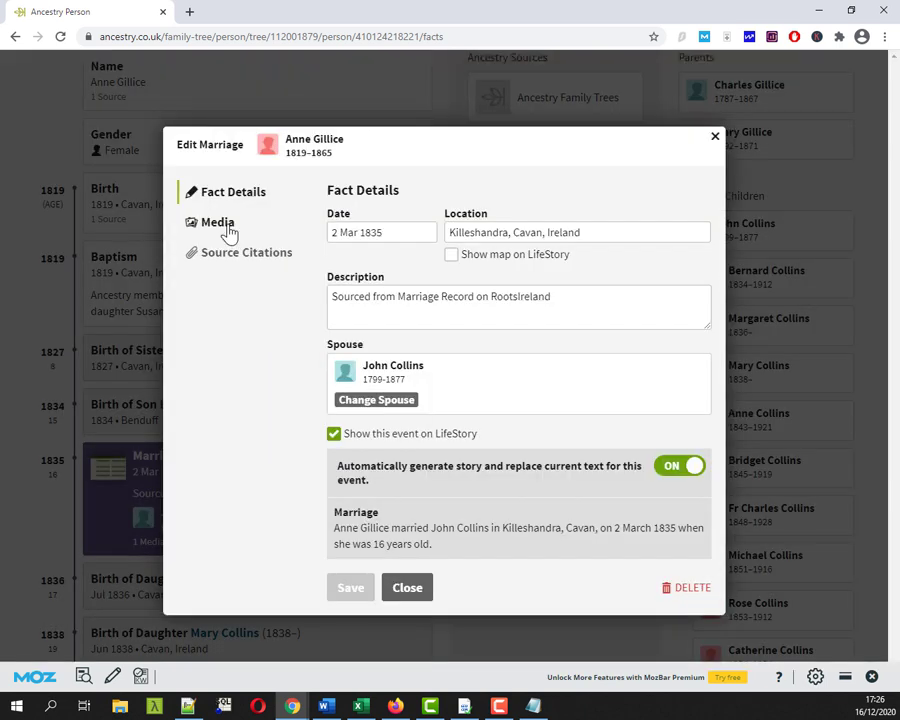
{"action": "left_click", "coordinate": [229, 232]}
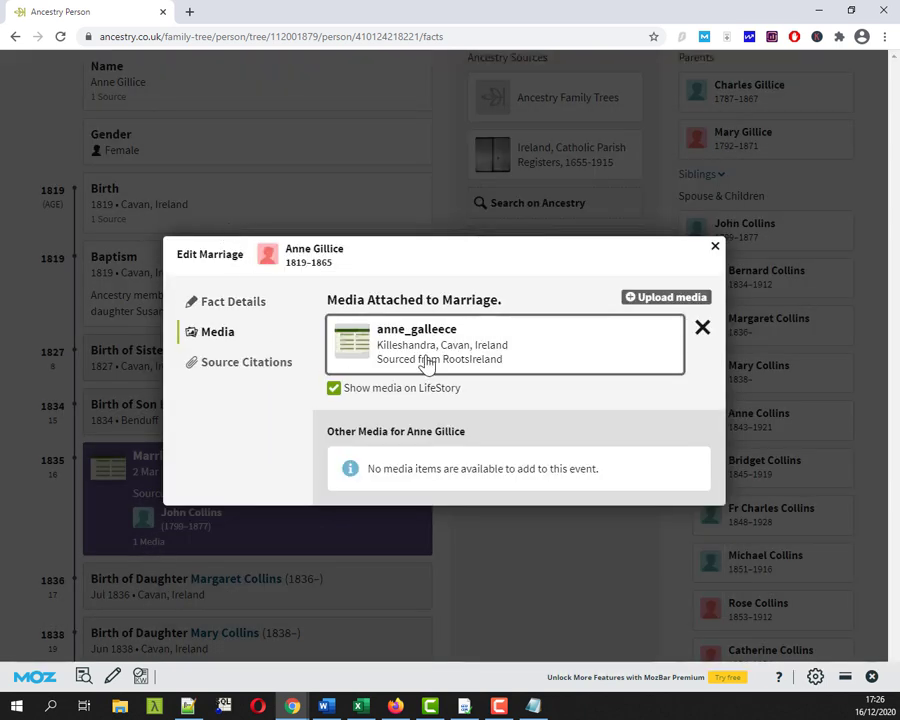
{"action": "left_click", "coordinate": [240, 329]}
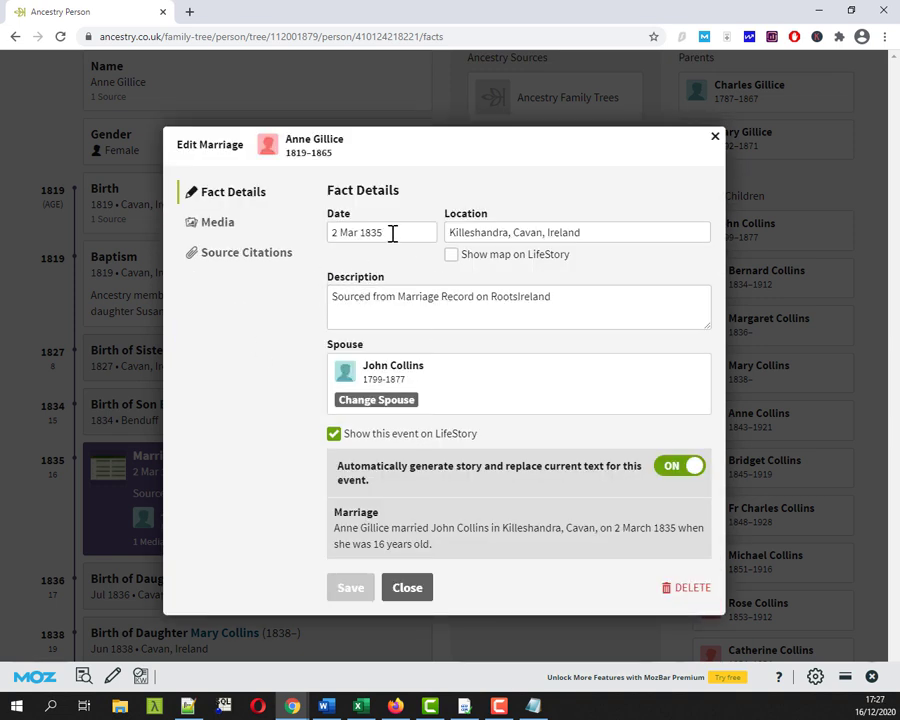
{"action": "left_click_drag", "start_coordinate": [581, 237], "coordinate": [428, 237]}
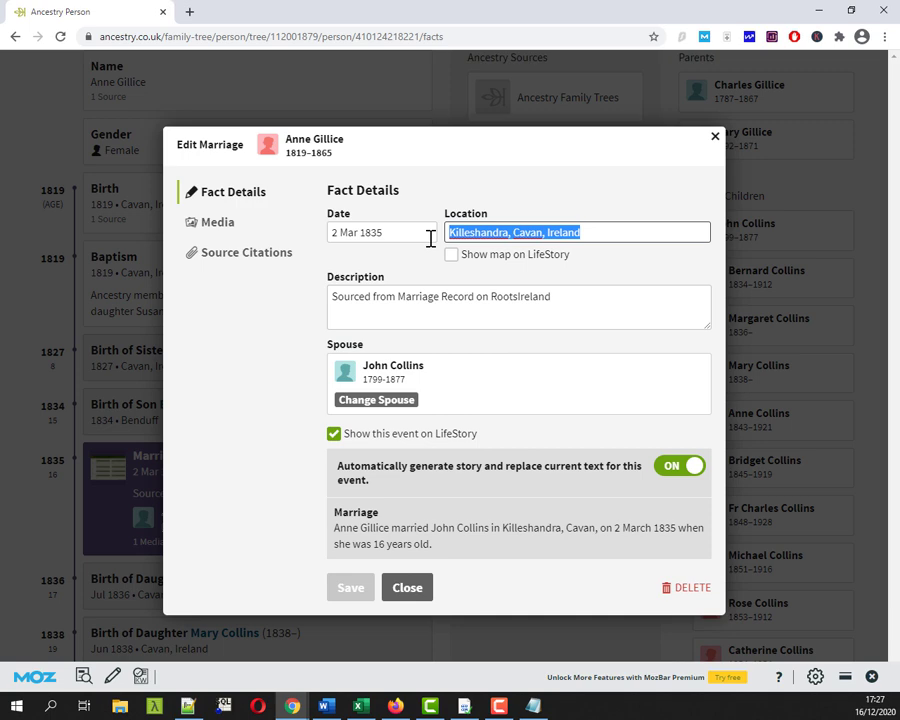
{"action": "left_click", "coordinate": [404, 297]}
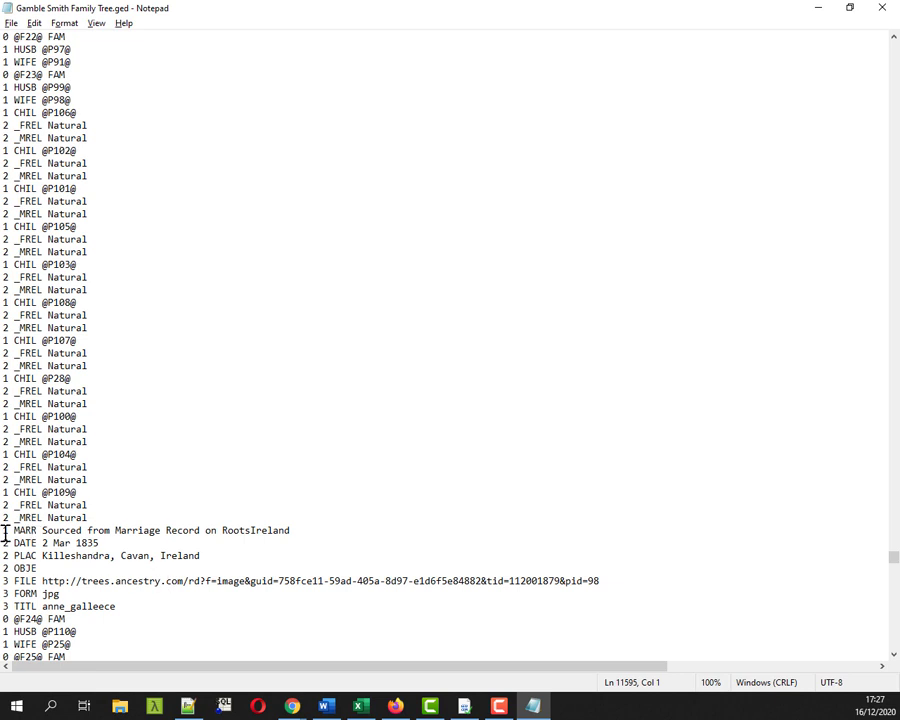
Compare against the MARR tag in the GEDCOM file, then return to the GEDCOM Validator
{"action": "left_click_drag", "start_coordinate": [5, 535], "coordinate": [36, 531]}
{"action": "key", "text": "alt+Tab"}
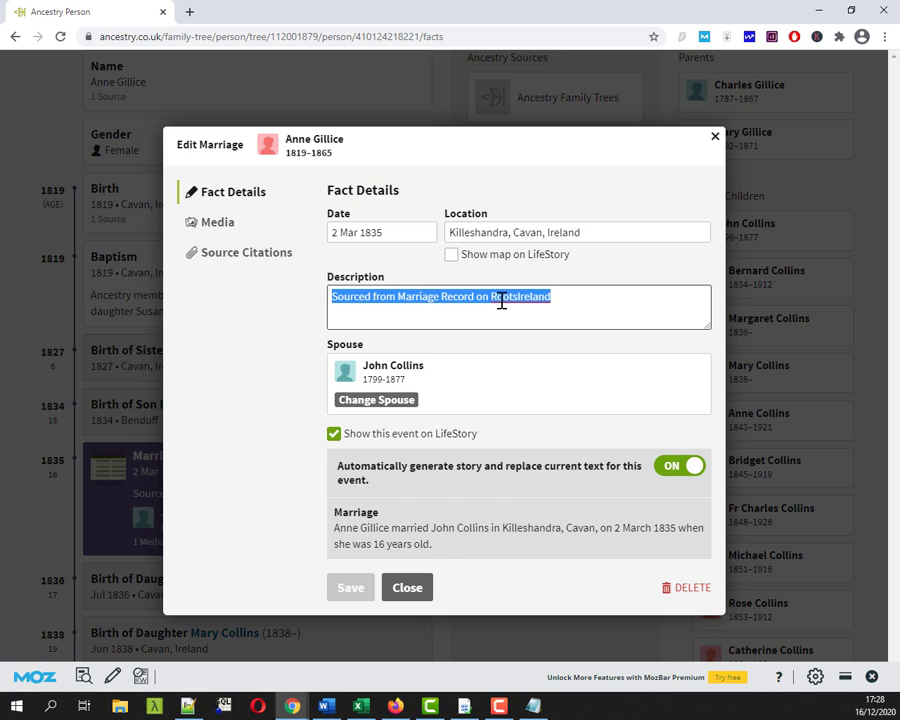
{"action": "key", "text": "alt+Tab"}
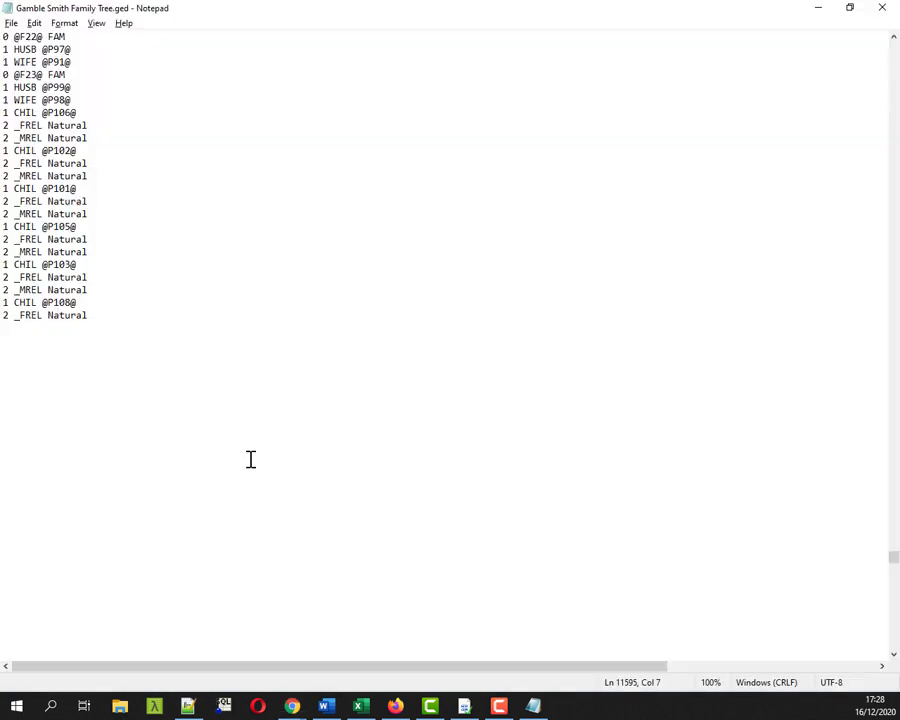
{"action": "left_click_drag", "start_coordinate": [40, 532], "coordinate": [14, 530]}
{"action": "left_click", "coordinate": [271, 540]}
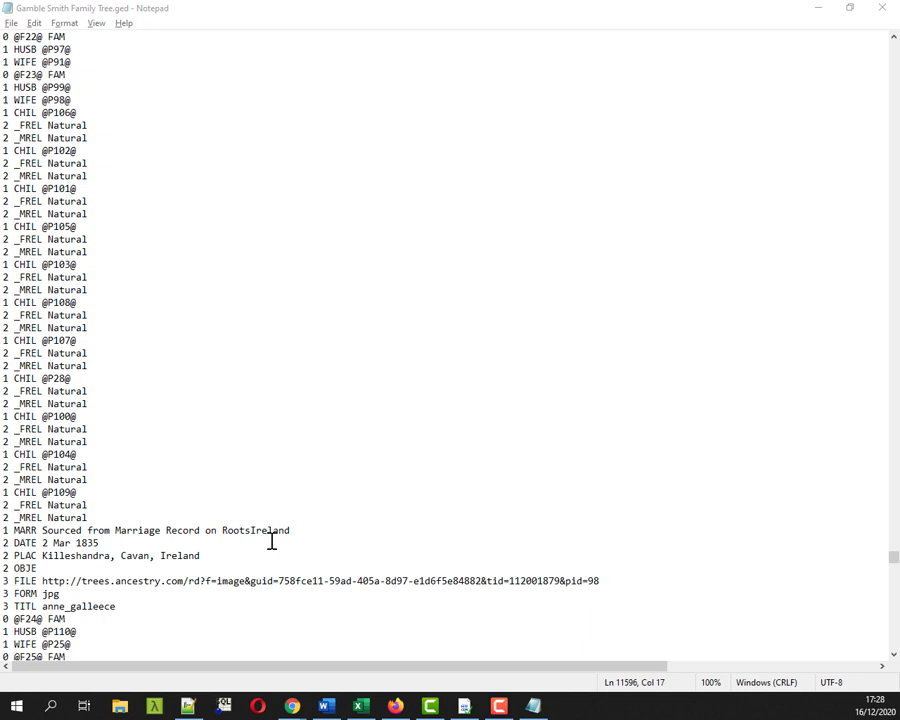
{"action": "key", "text": "alt+Tab"}
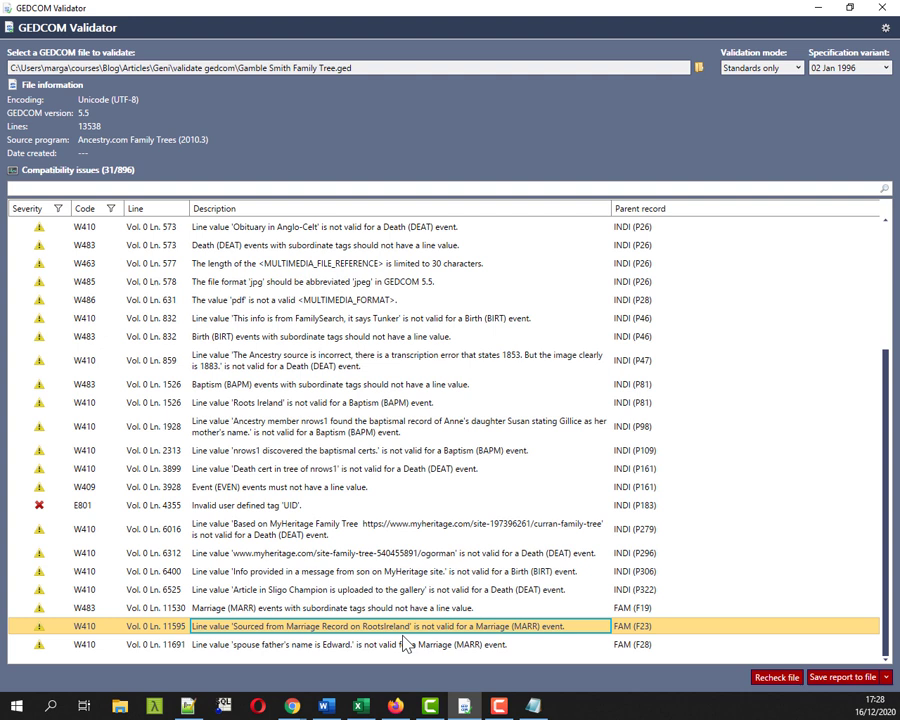
{"action": "left_click_drag", "start_coordinate": [320, 608], "coordinate": [313, 630]}
{"action": "left_click", "coordinate": [287, 632]}
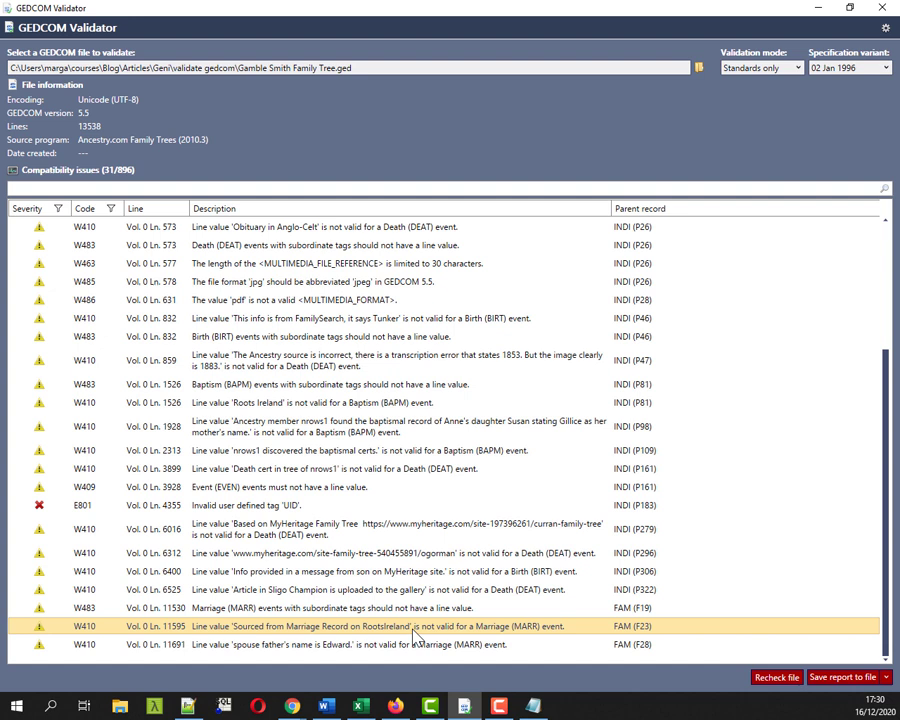
{"action": "left_click", "coordinate": [302, 632]}
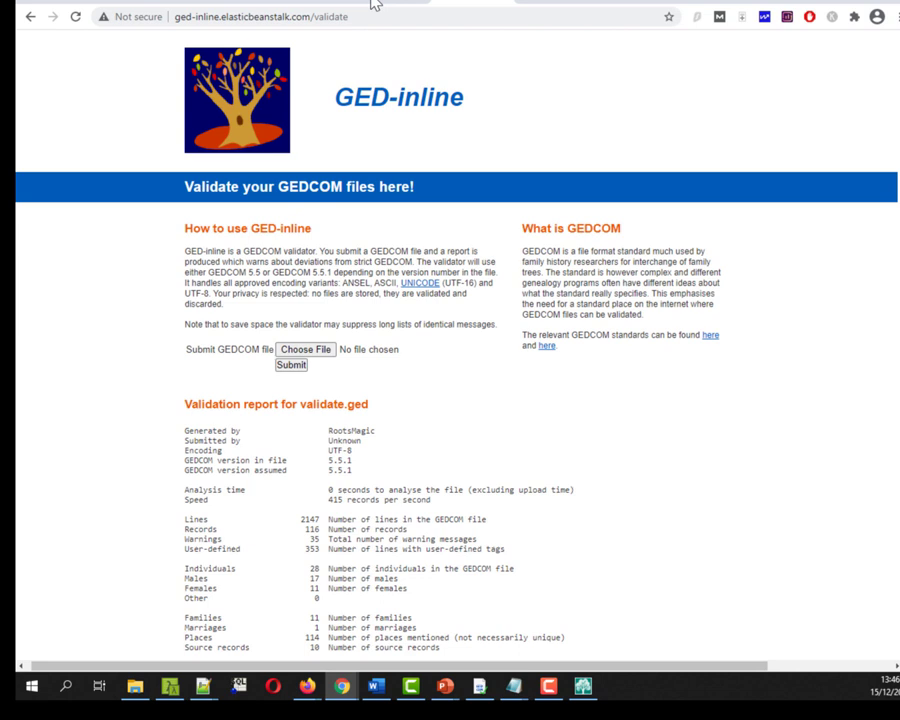
Scroll the validate.ged report down to its per-line warnings and footer
{"action": "scroll", "coordinate": [509, 395], "scroll_direction": "down", "scroll_amount": 5}
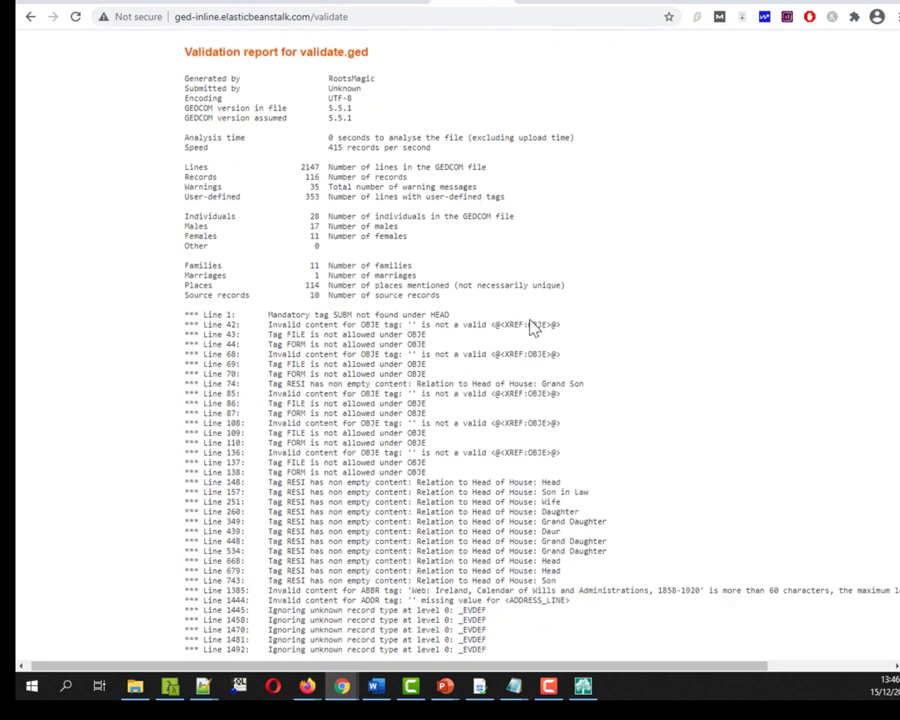
{"action": "scroll", "coordinate": [533, 328], "scroll_direction": "down", "scroll_amount": 2}
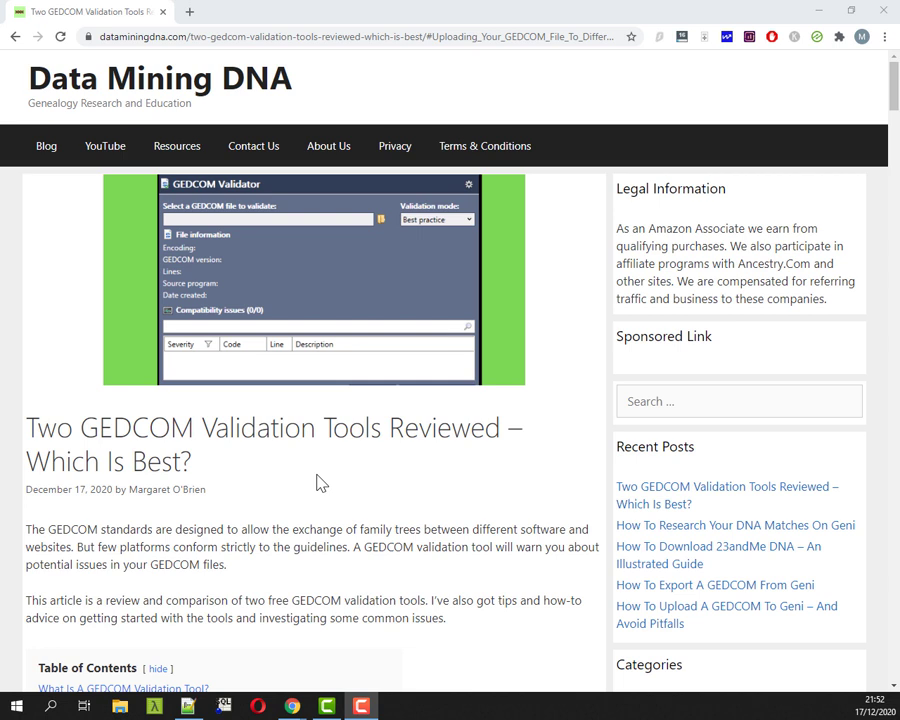
{"action": "scroll", "coordinate": [316, 483], "scroll_direction": "down", "scroll_amount": 3}
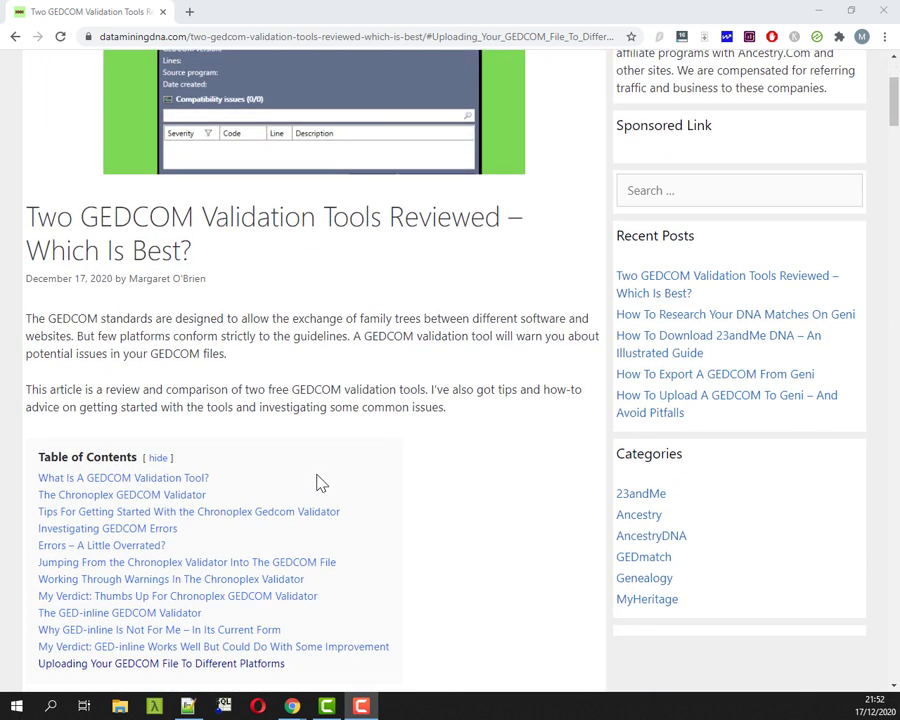
{"action": "scroll", "coordinate": [316, 483], "scroll_direction": "down", "scroll_amount": 1}
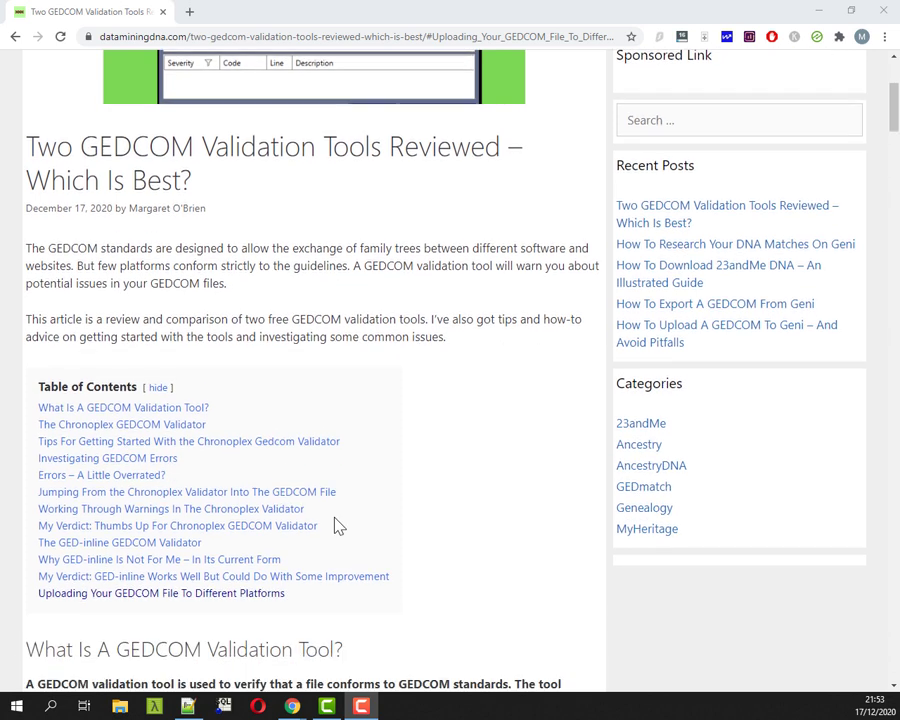
{"action": "left_click", "coordinate": [191, 598]}
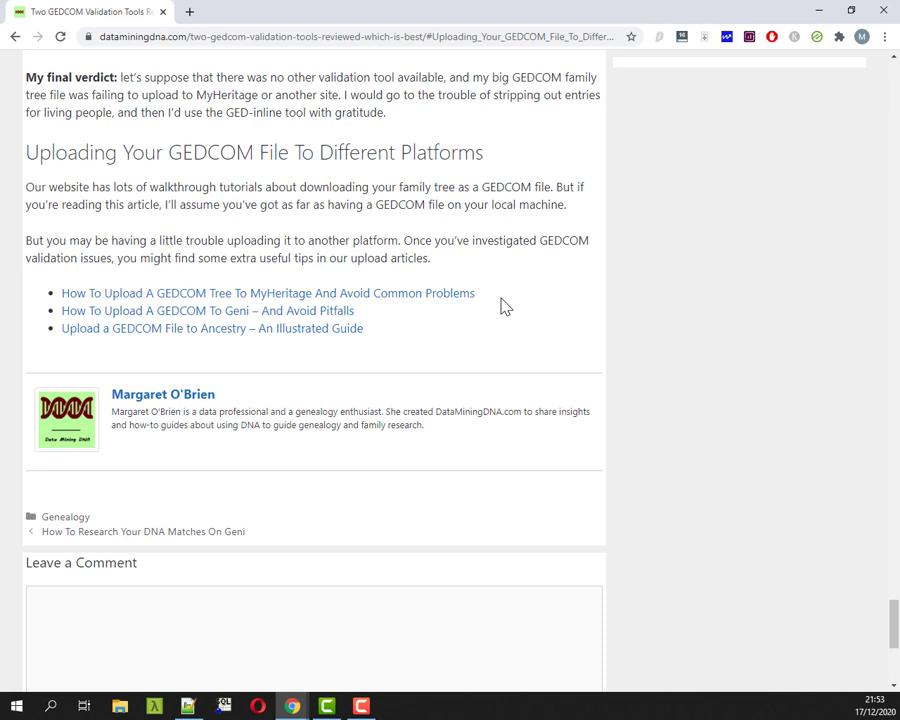